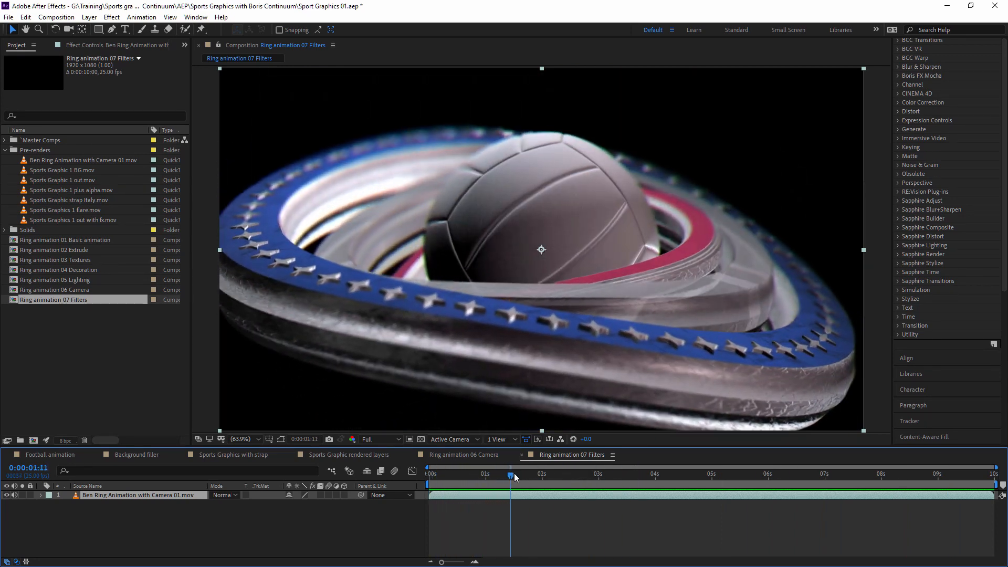
Scrub and play back the Ring animation 07 Filters composition, toggling the footage layer's visibility off and on again.
drag(436, 474, 904, 490)
click(803, 479)
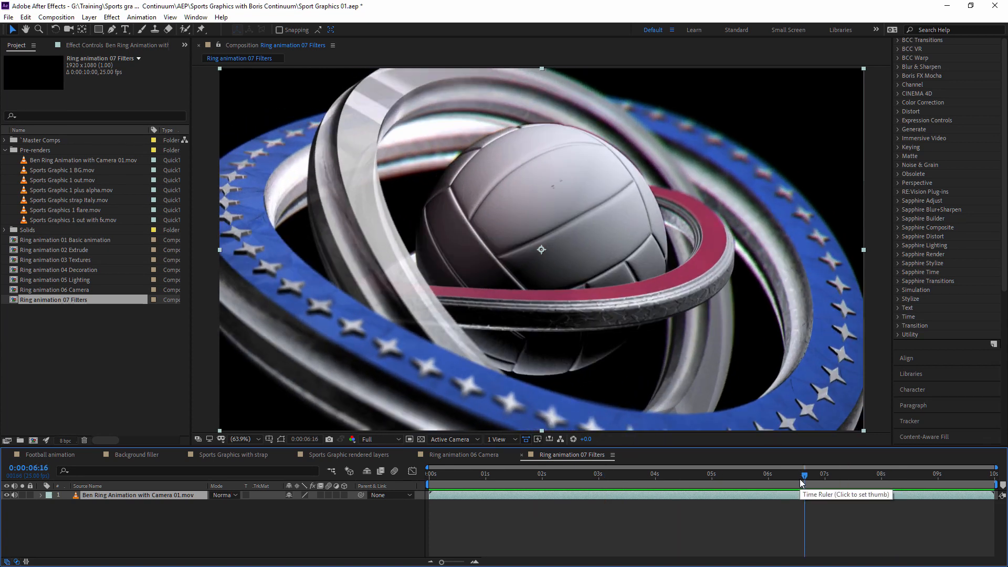
click(10, 498)
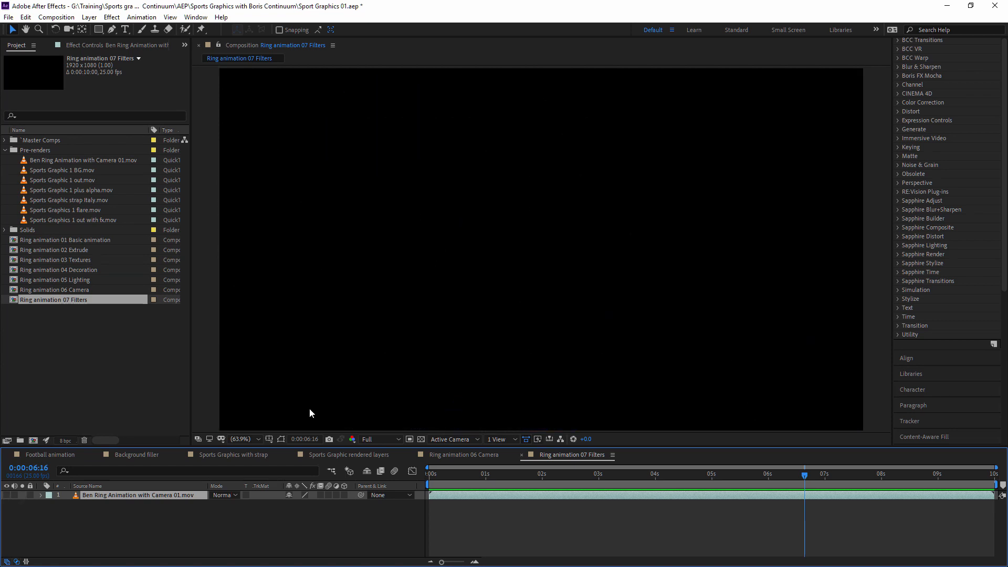
click(7, 495)
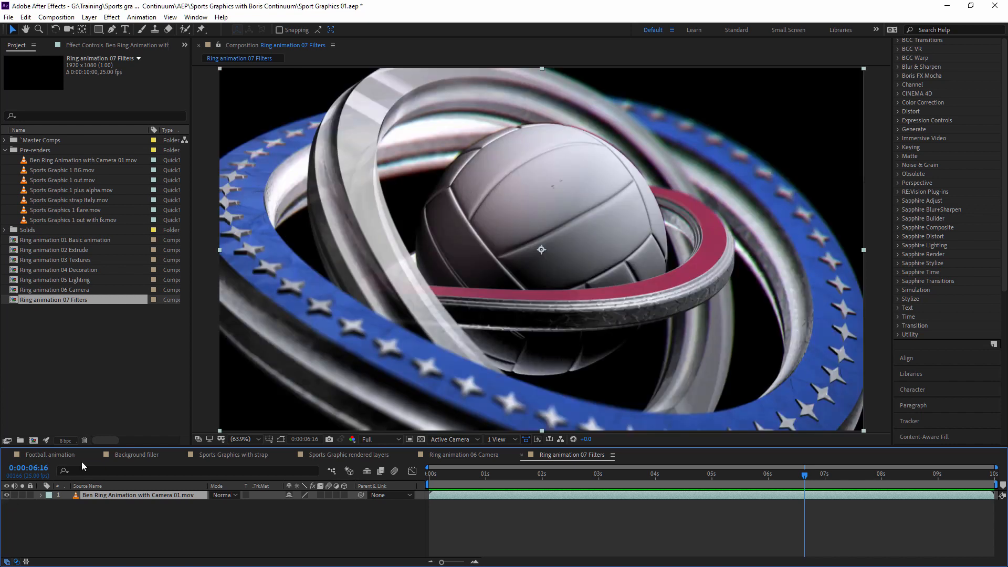
key(space)
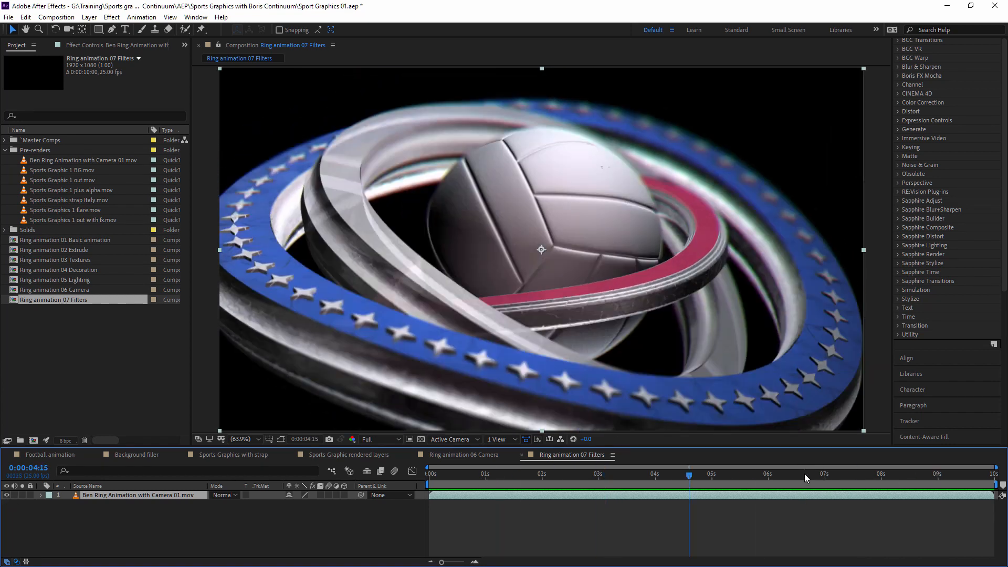
key(space)
Hide the ring animation footage layer and add a black 1920 x 1080 solid named Particle Illusion.
click(7, 496)
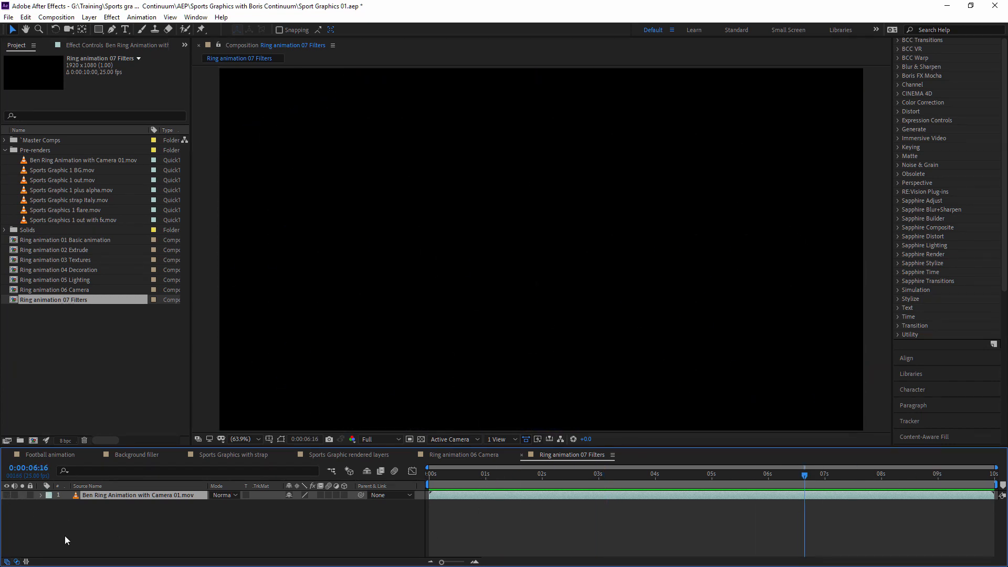
click(89, 18)
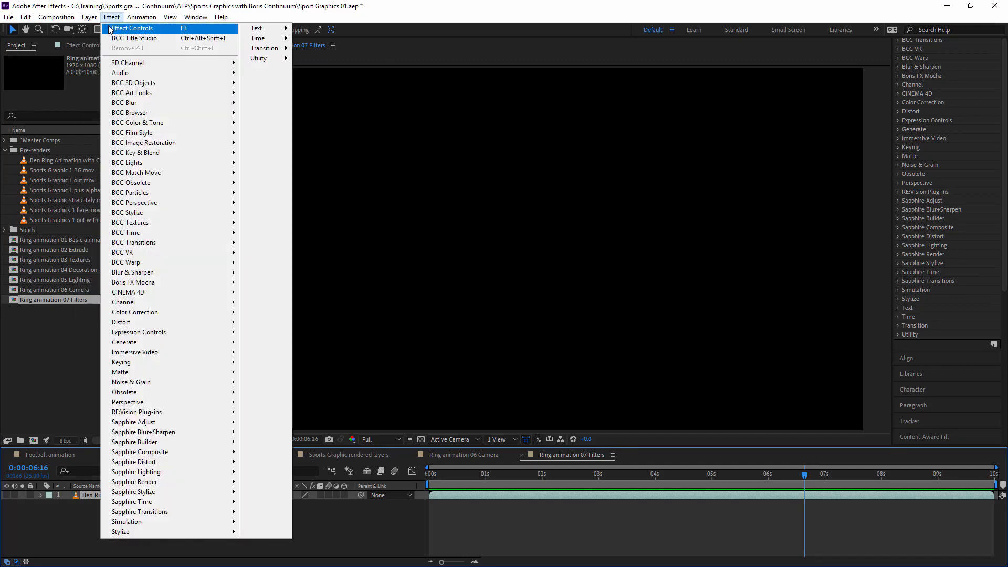
mouse_move(104, 31)
click(308, 42)
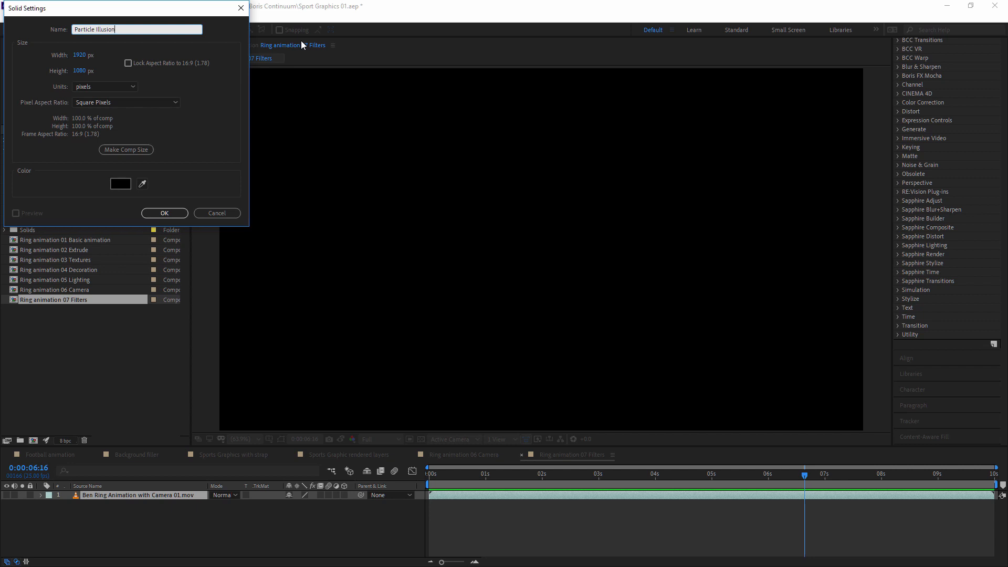
click(164, 212)
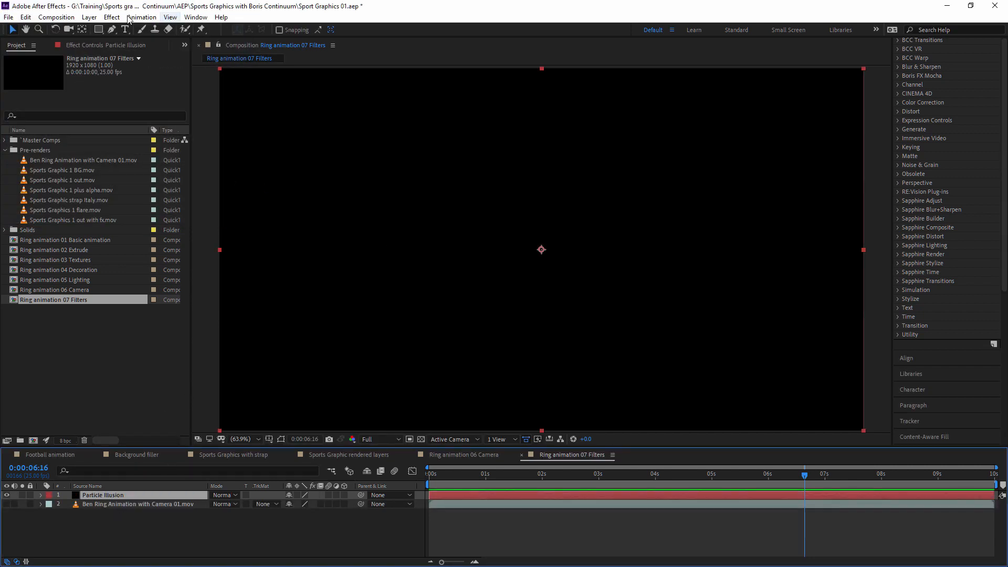
Apply the BCC Particle Illusion effect to the Particle Illusion solid and open its FX Browser.
click(111, 18)
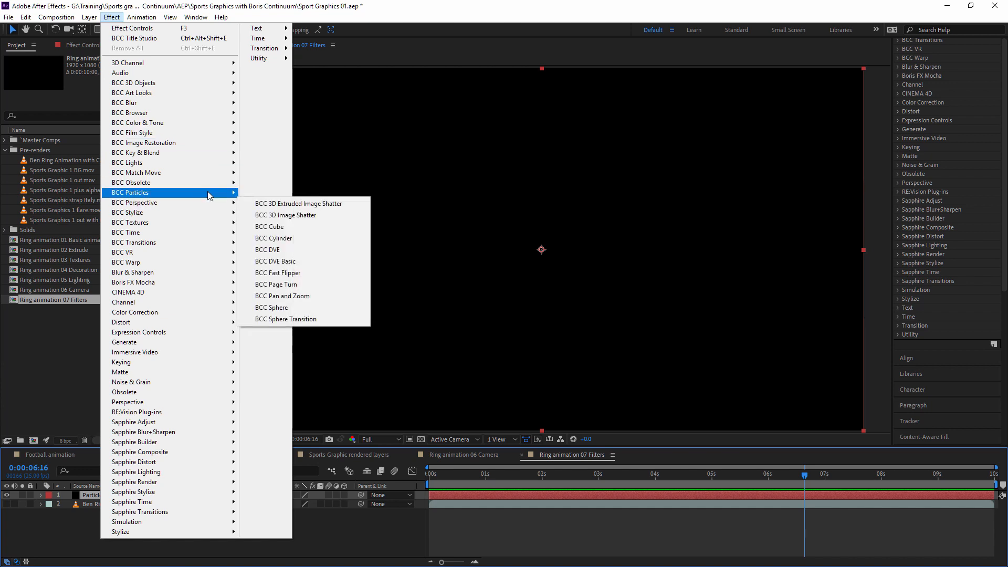
mouse_move(231, 192)
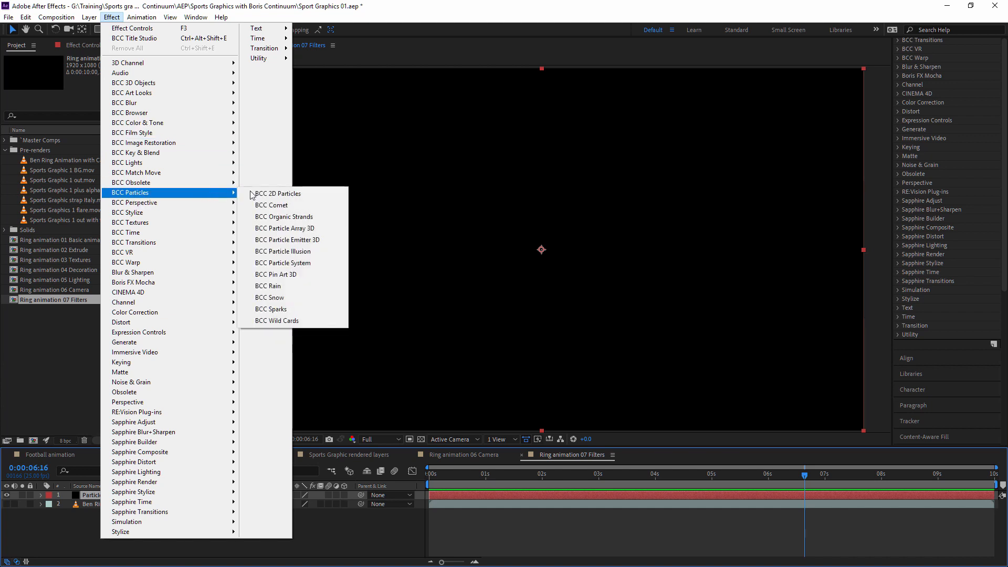
click(323, 251)
click(106, 97)
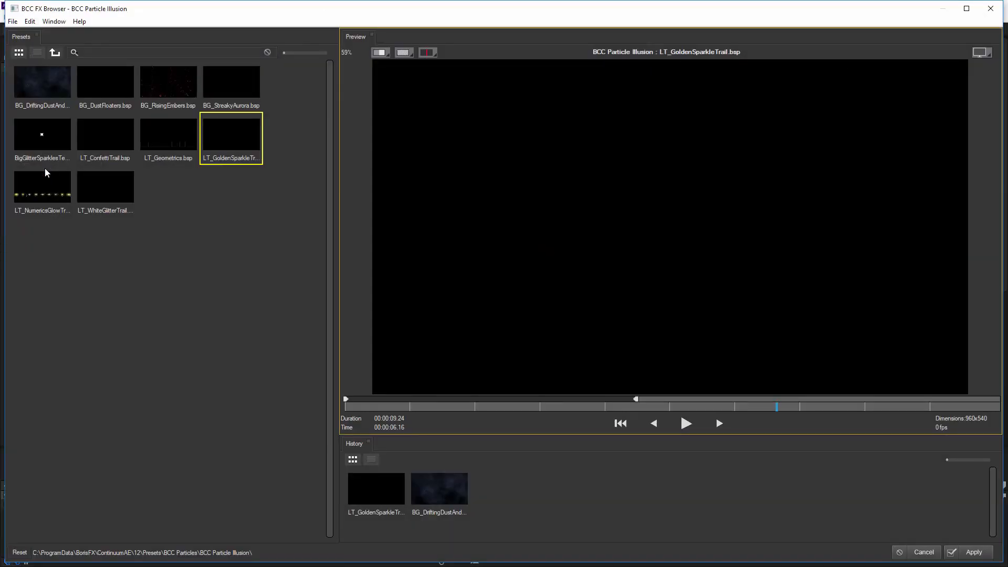
Preview the Particle Illusion presets in motion, including the background, glitter, confetti, geometrics, golden sparkle and numerics ones.
click(46, 93)
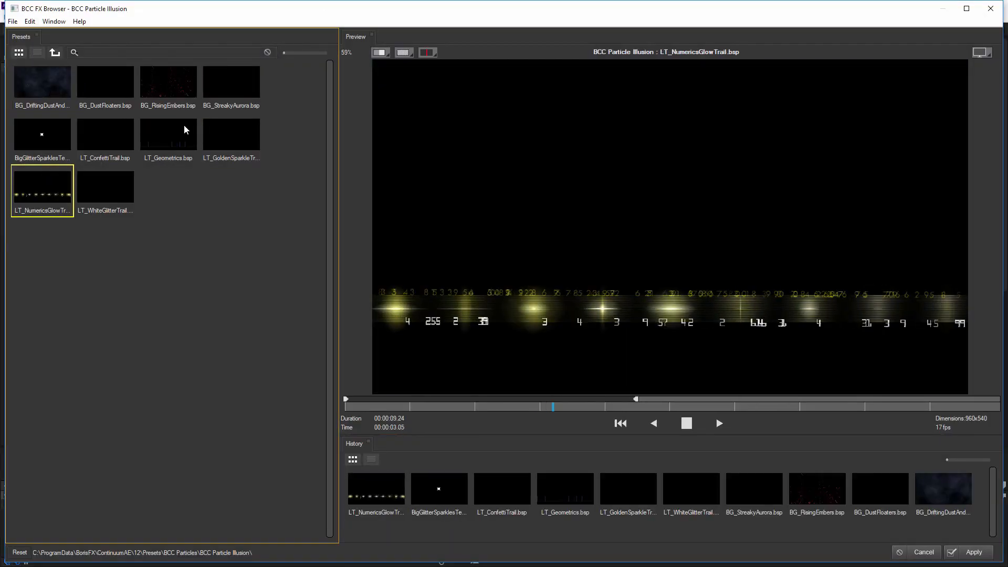
click(140, 117)
click(101, 97)
click(53, 92)
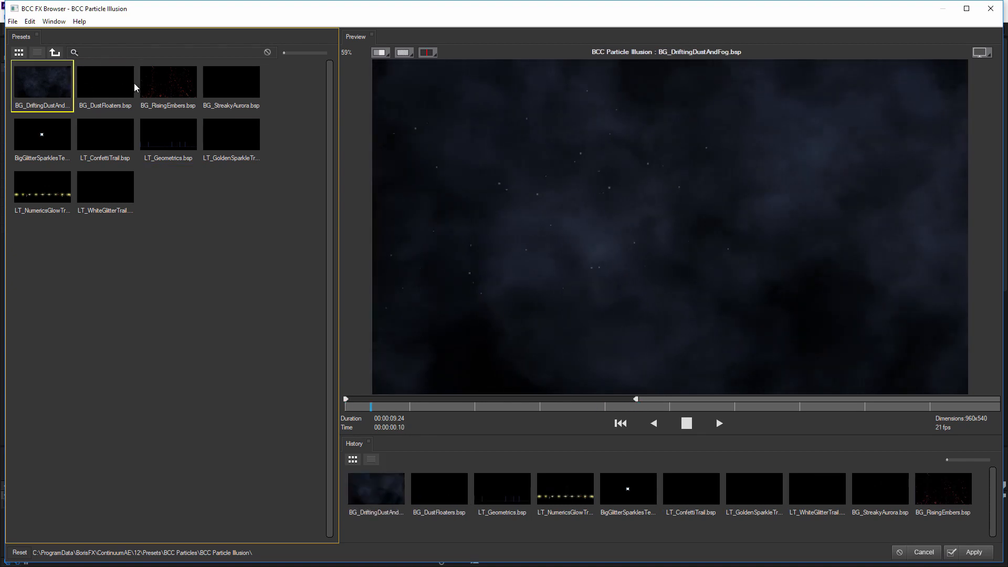
click(152, 93)
click(210, 138)
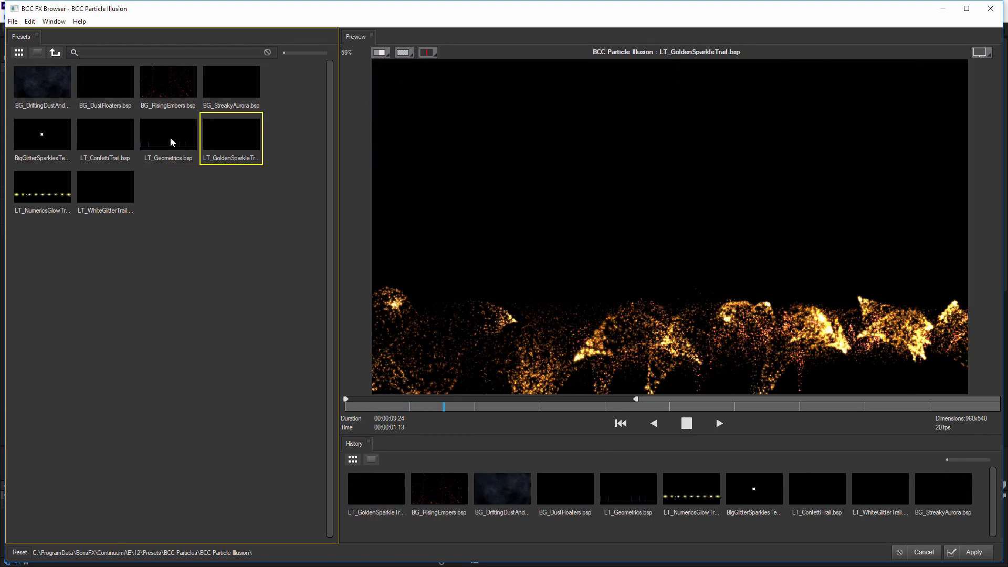
click(162, 137)
click(111, 140)
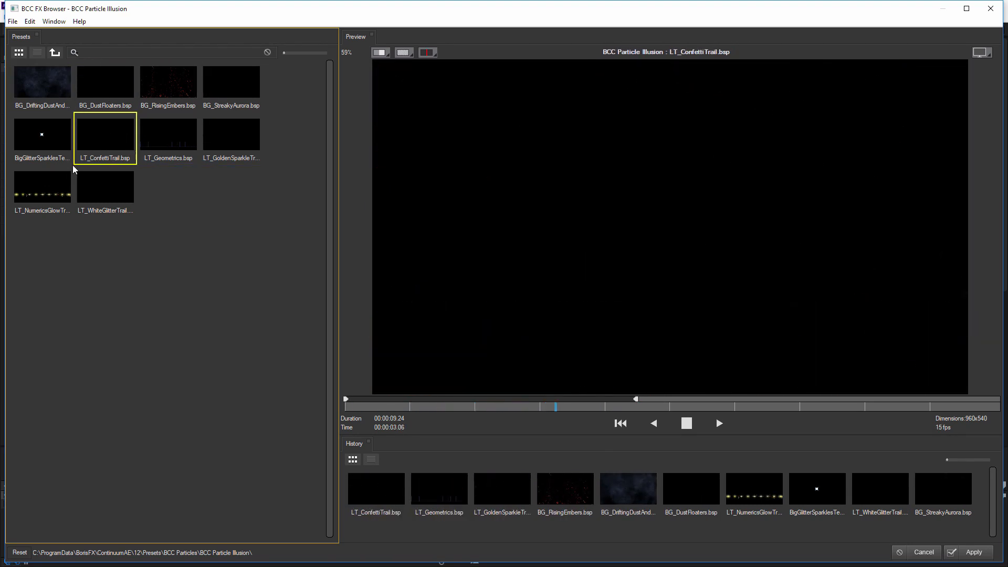
click(67, 139)
click(47, 187)
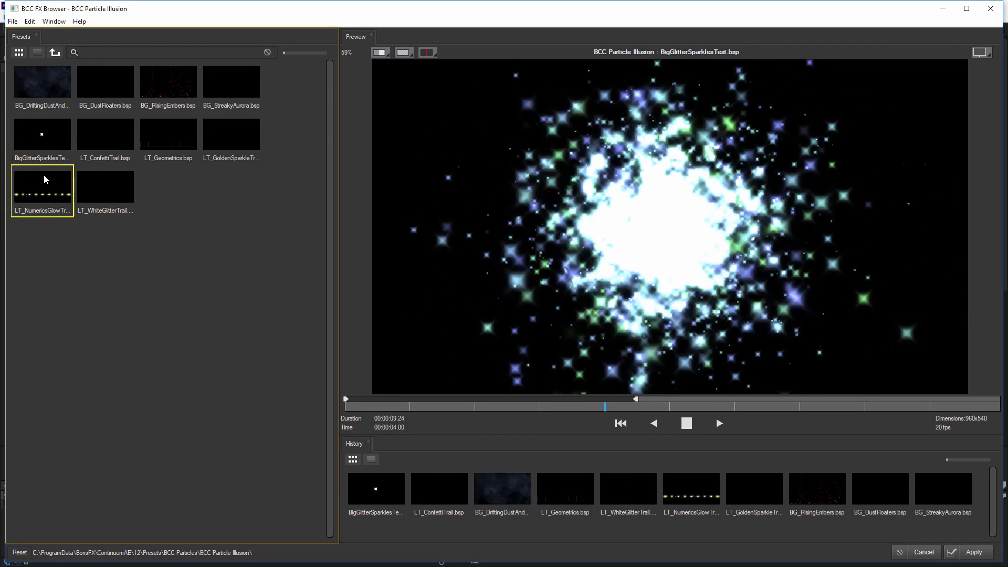
click(113, 184)
click(48, 186)
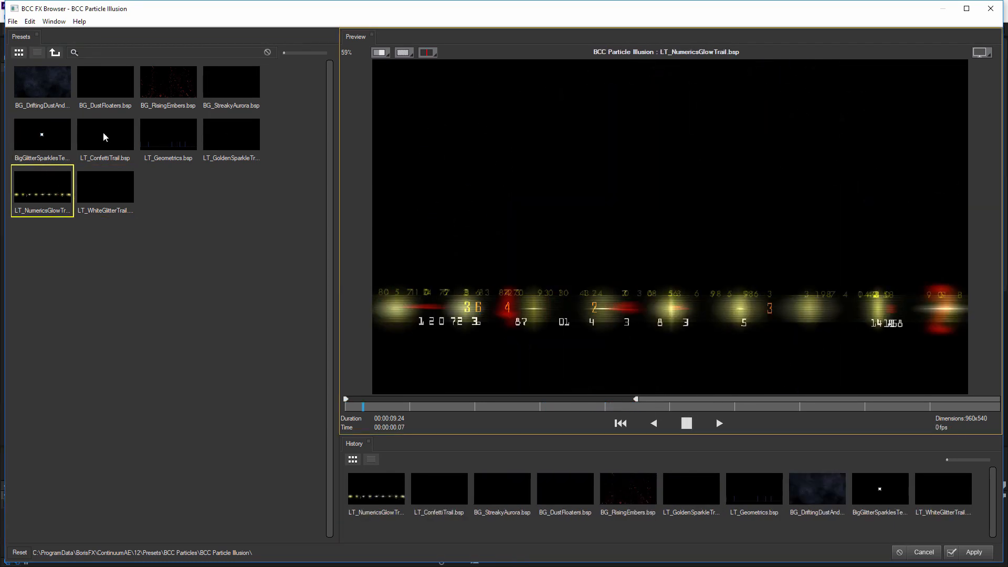
click(105, 183)
click(113, 139)
click(169, 144)
click(231, 137)
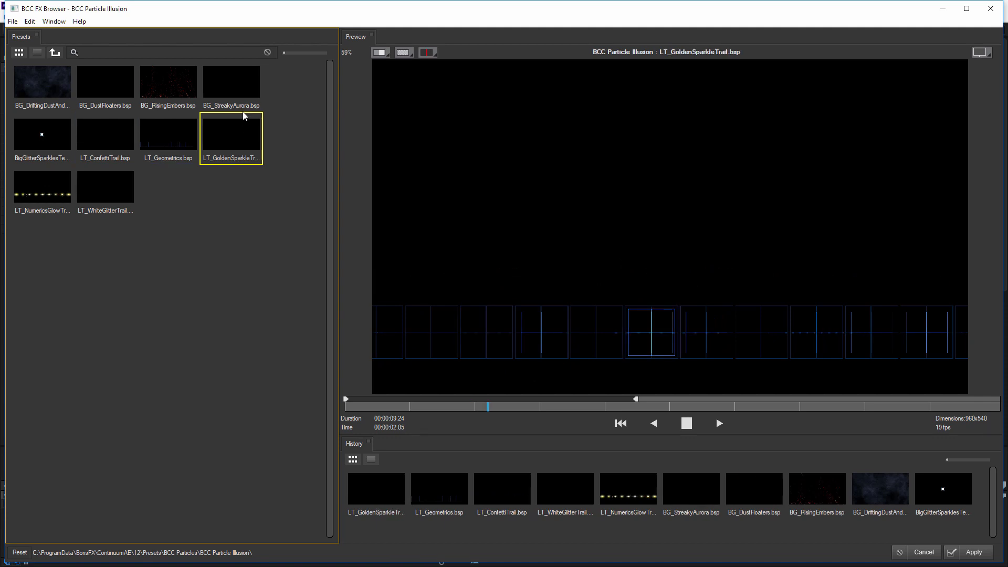
click(242, 92)
click(195, 95)
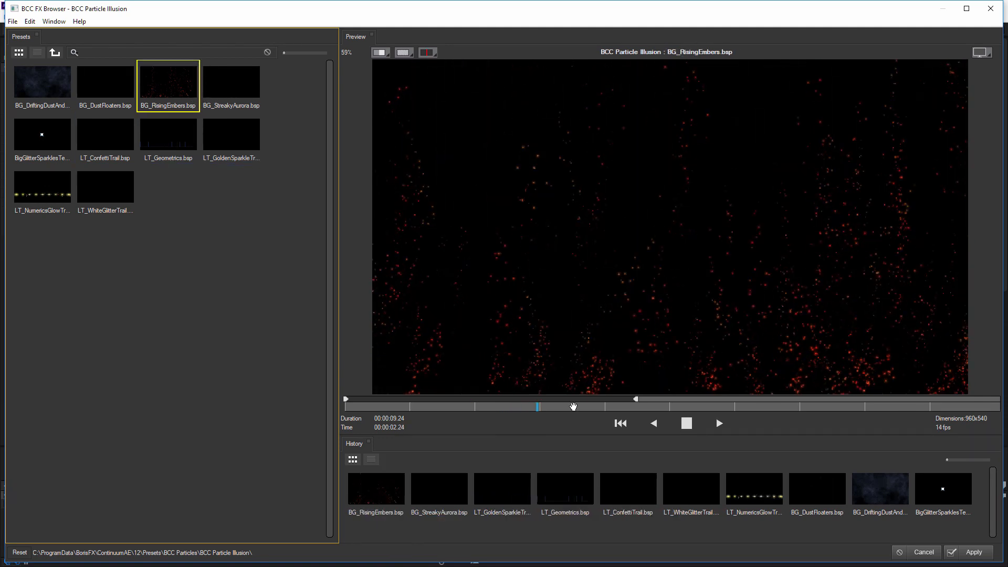
Stop the preview playback, compare still frames of the particle presets, and close the preset browser without applying any.
click(687, 423)
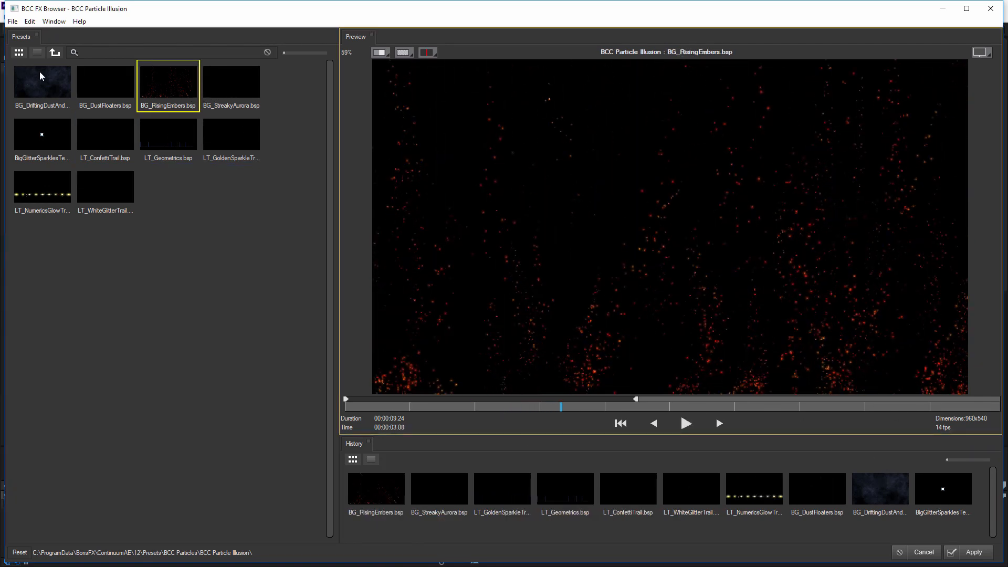
click(59, 87)
click(105, 83)
click(184, 86)
click(238, 86)
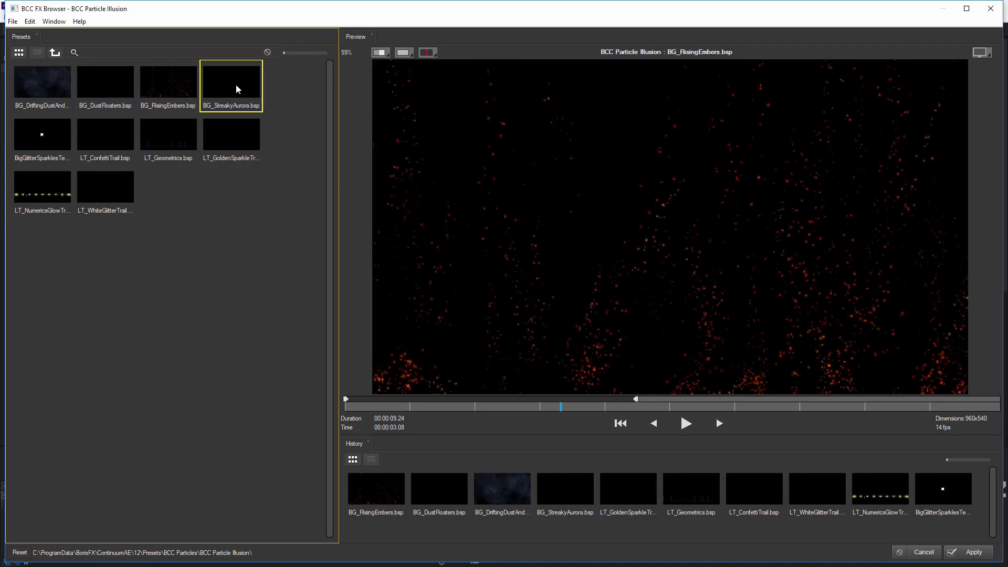
click(219, 137)
click(152, 134)
click(83, 137)
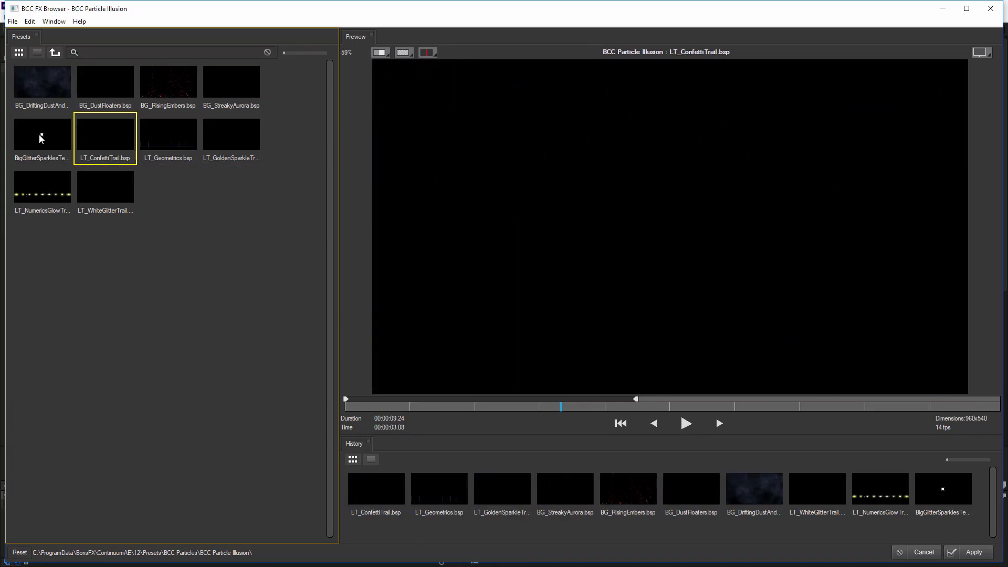
click(42, 139)
click(41, 186)
click(102, 188)
click(171, 129)
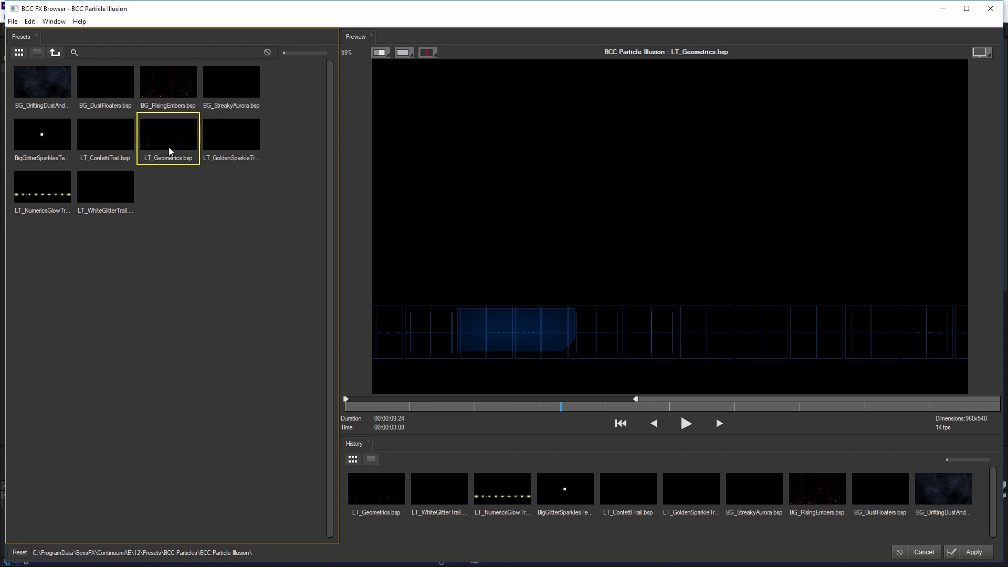
click(923, 553)
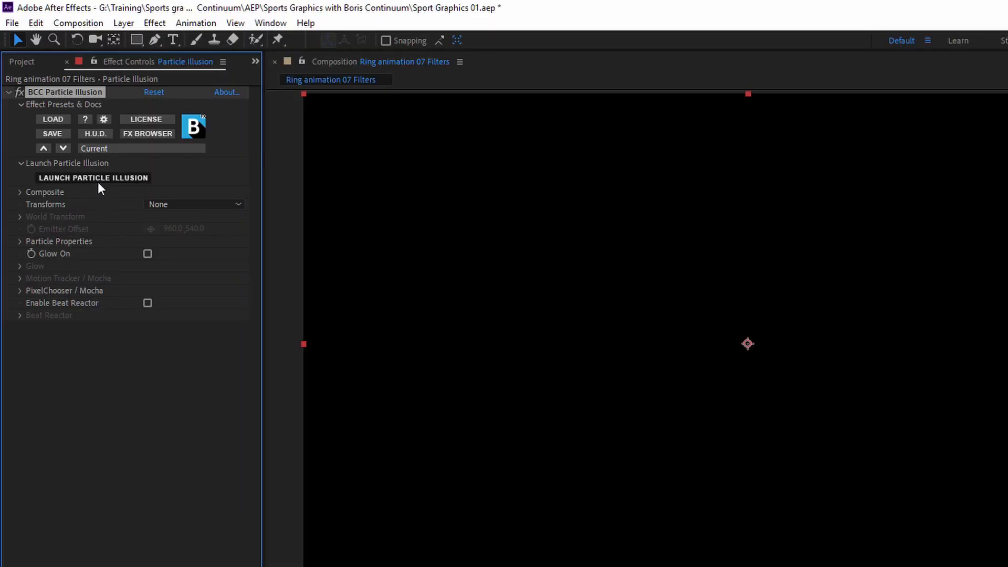
Launch Particle Illusion and preview emitters from the smoke, fire, bursts group of the _Sampler library, including New Fireworks Burst 03a.
click(94, 179)
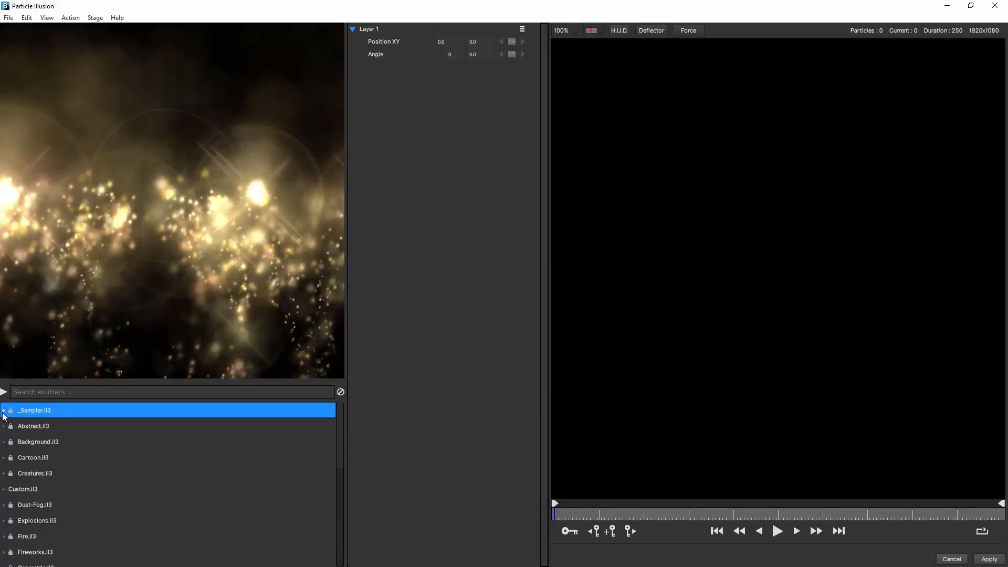
click(4, 411)
click(21, 426)
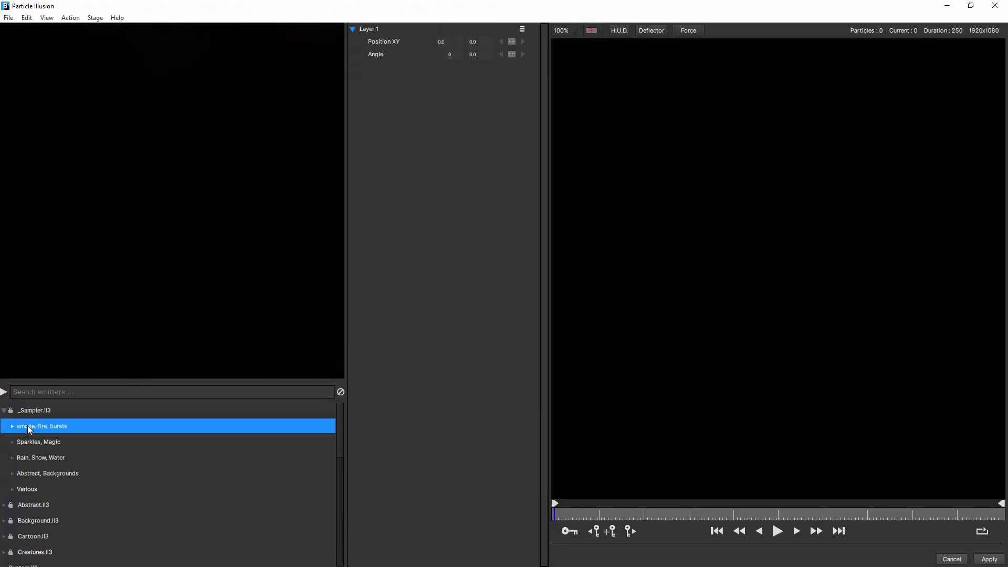
click(12, 426)
click(117, 488)
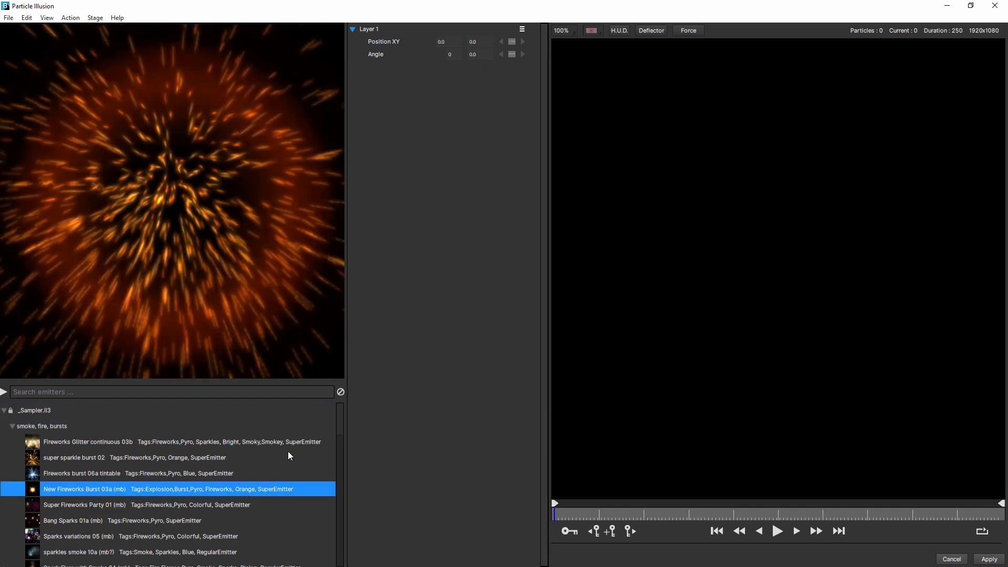
key(Down)
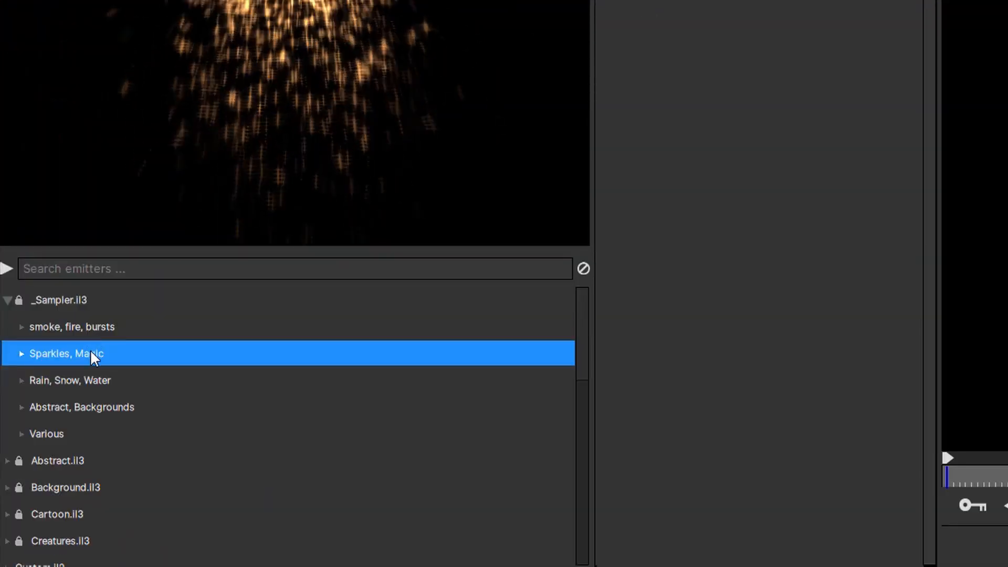
Preview emitters in the Abstract, Backgrounds group, including Twisty Twists 02 and Curtain 02, and collapse the group.
click(21, 405)
click(127, 440)
click(185, 491)
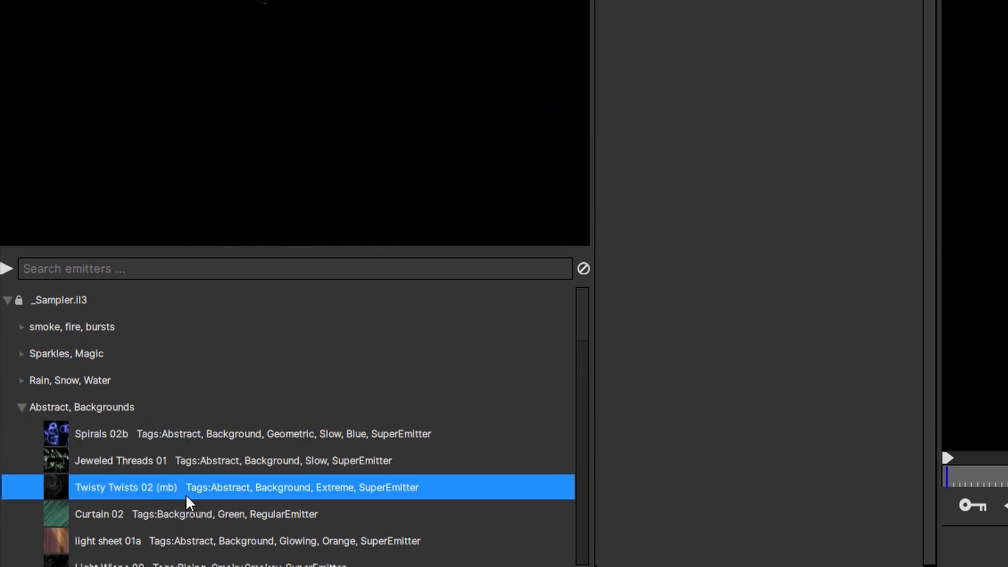
key(Down)
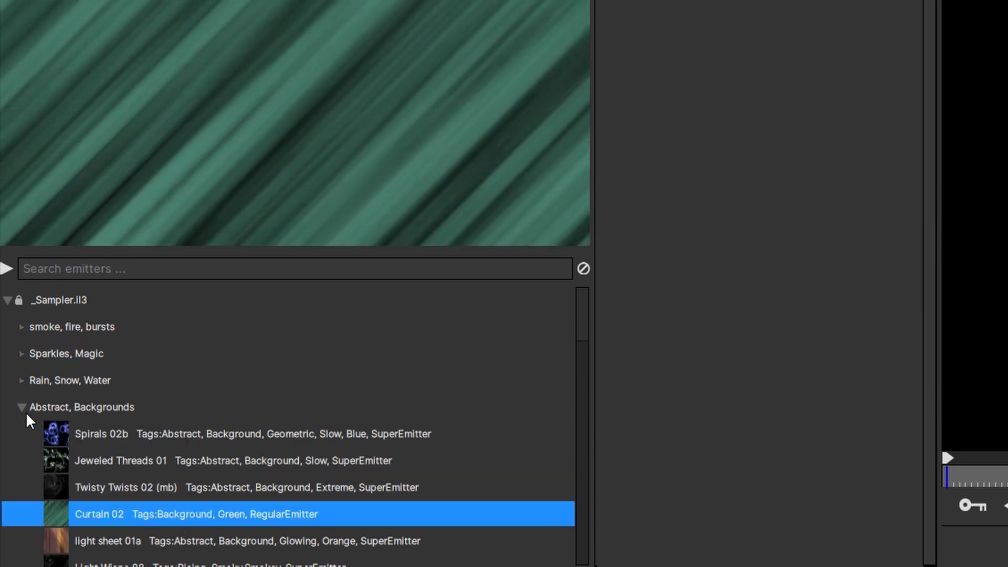
click(22, 407)
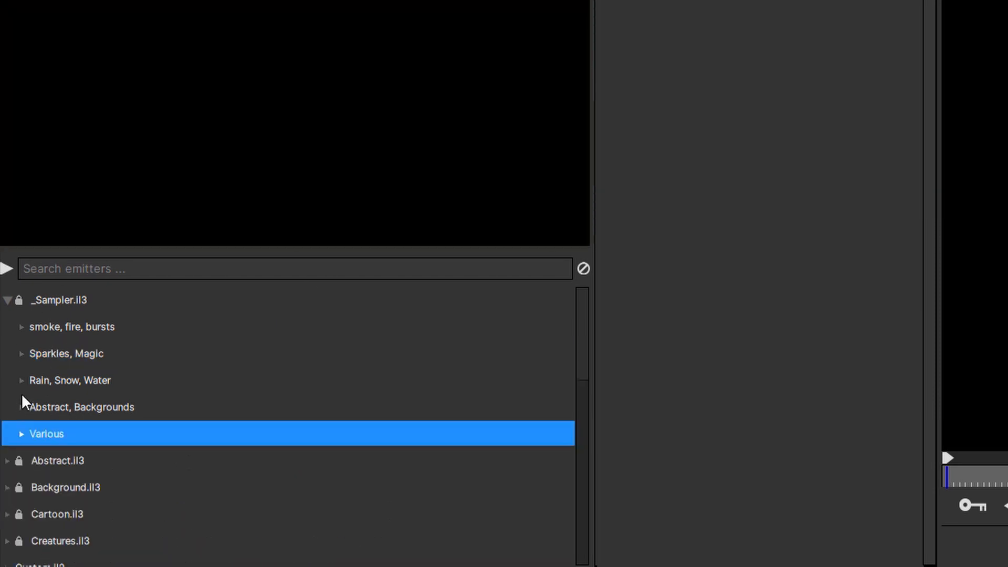
Search the emitter library for "fire" and look through the matching emitters.
click(132, 256)
text(fir)
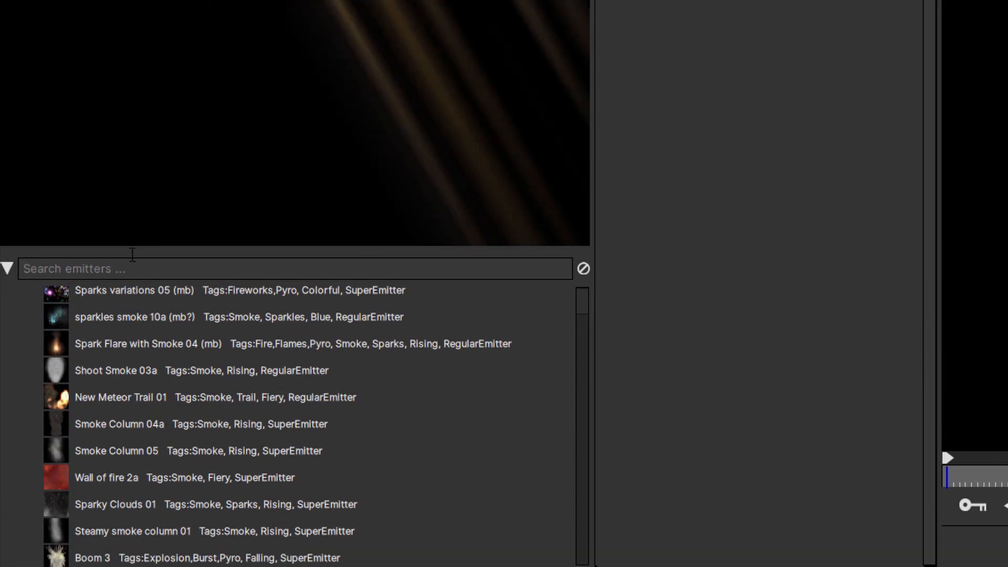
text(e)
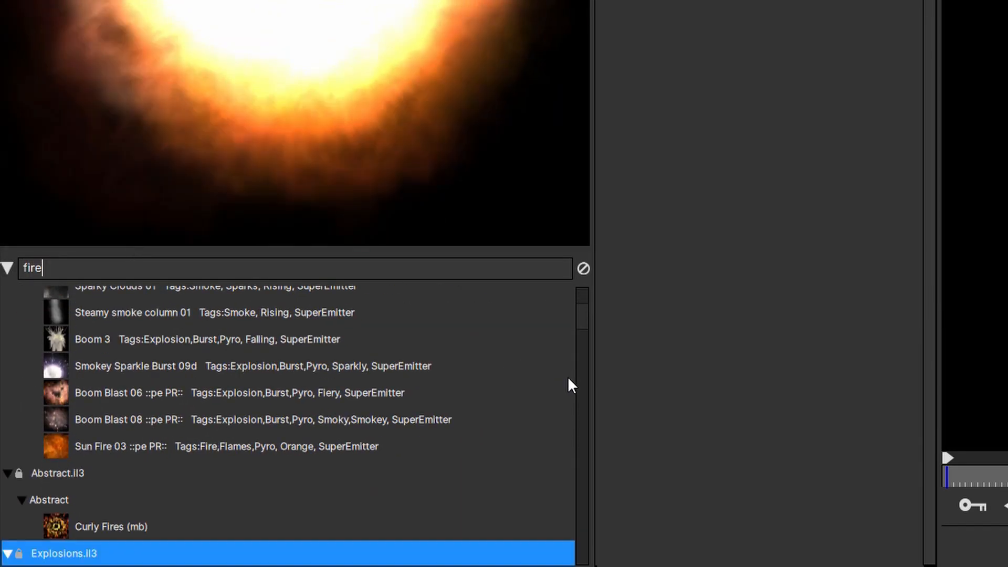
scroll(581, 318, up, 10)
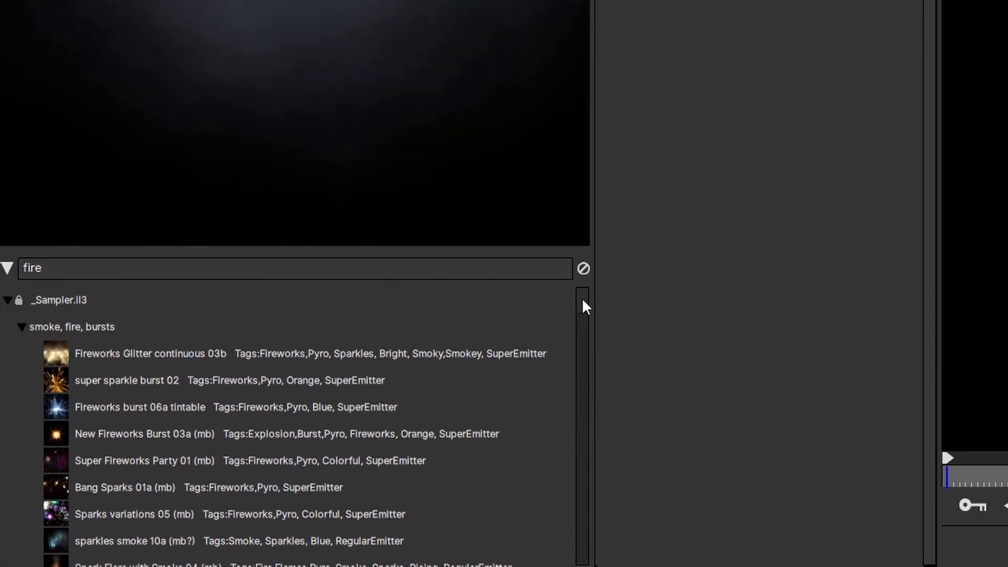
mouse_move(584, 310)
mouse_down()
mouse_move(578, 515)
mouse_move(553, 282)
mouse_move(566, 301)
mouse_up()
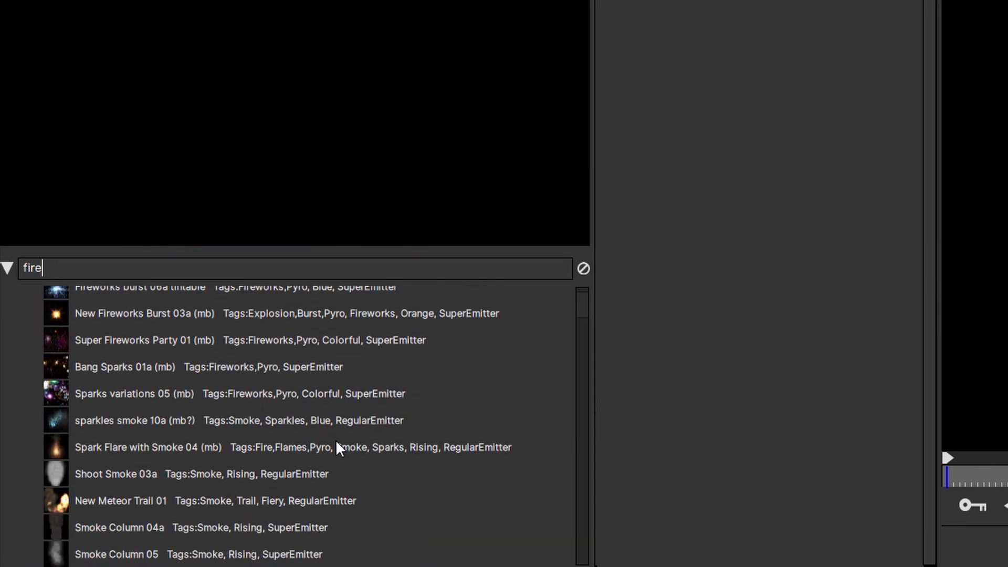
Search the emitter library for "background", look through the matching emitters, and preview light sheet 04.
click(115, 427)
click(156, 496)
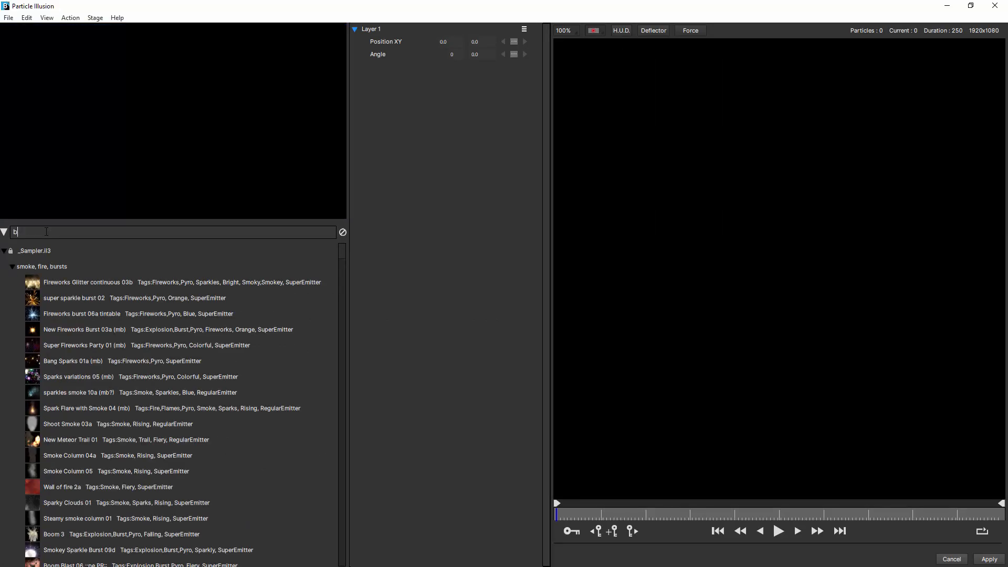
text(backgroun)
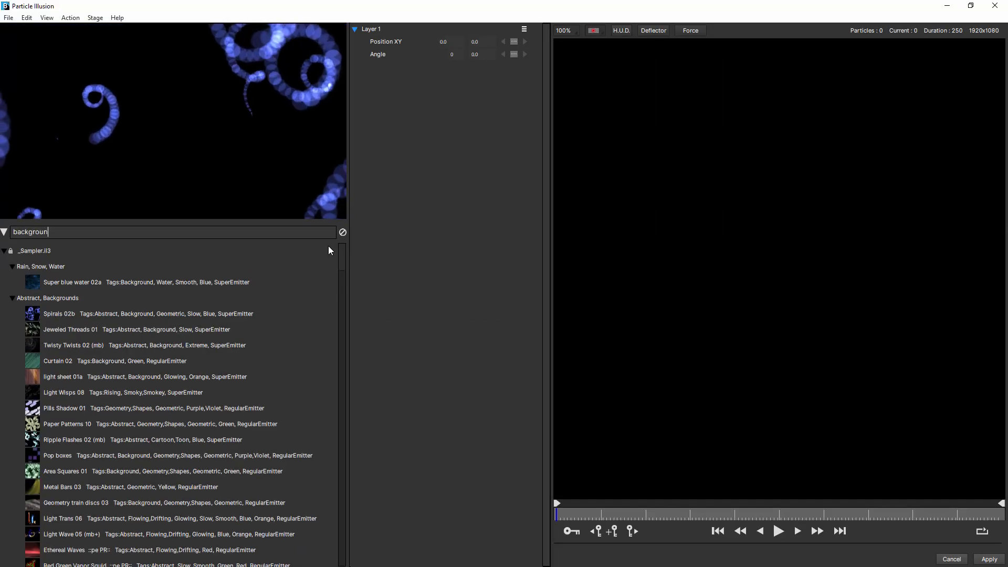
text(d)
scroll(331, 328, down, 10)
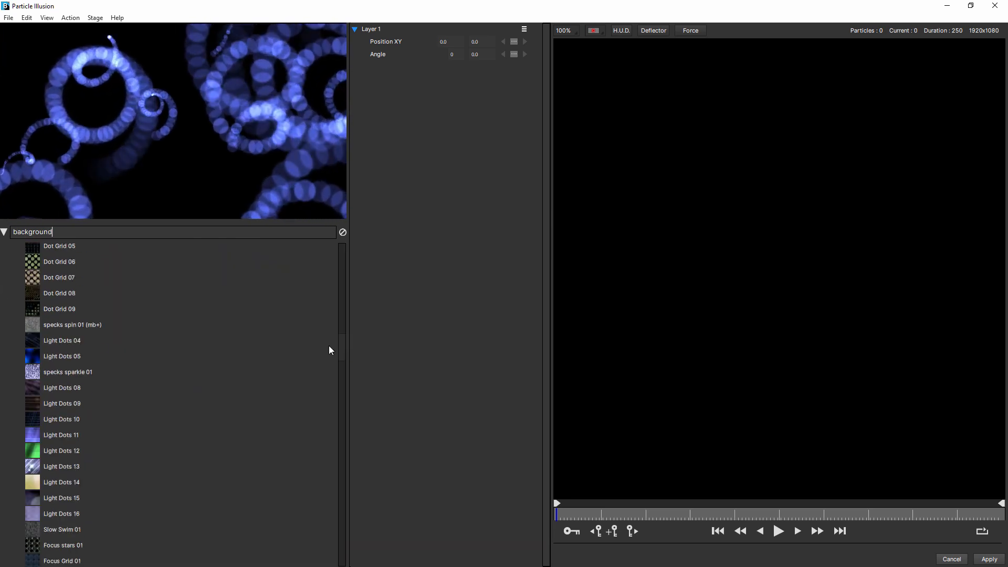
drag(334, 357, 340, 385)
click(88, 368)
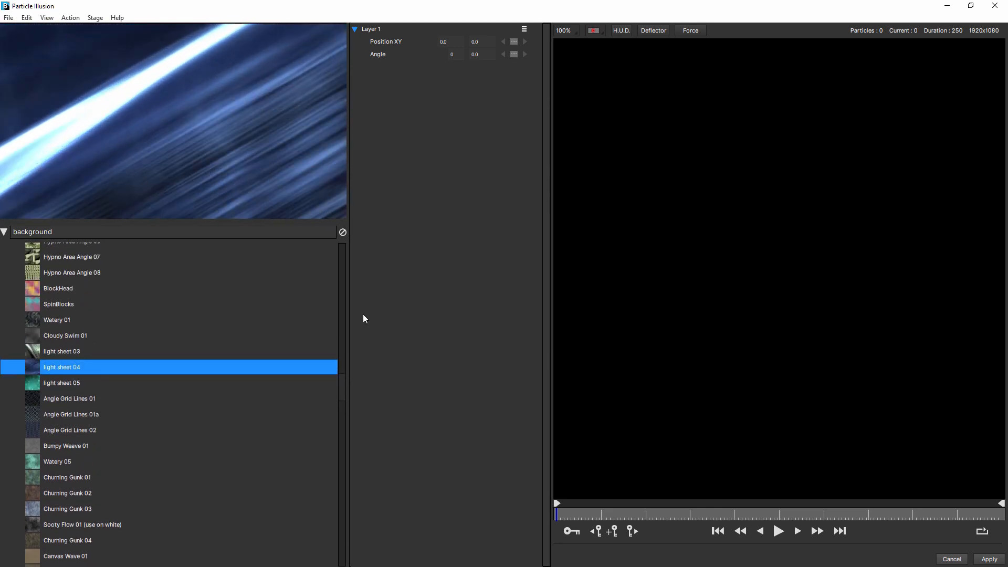
Preview the Rings Triple 01 emitter and enlarge the emitter preview area for a better look.
drag(346, 397, 347, 374)
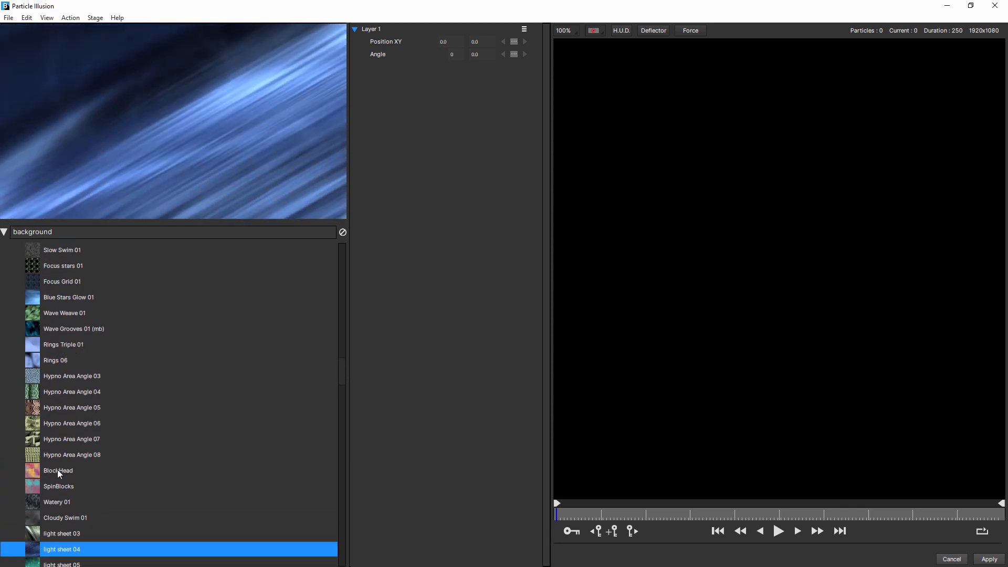
click(72, 347)
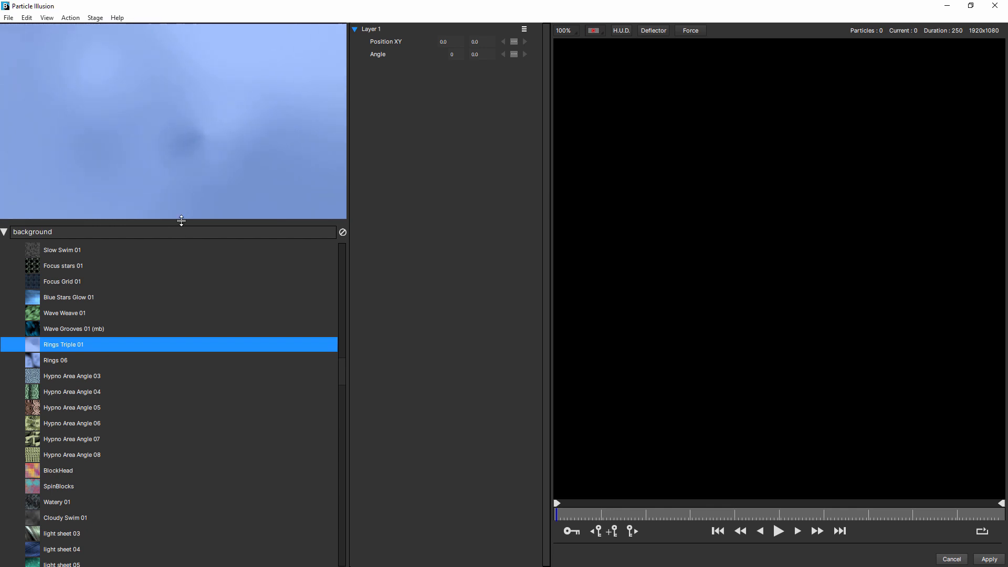
drag(182, 221, 176, 442)
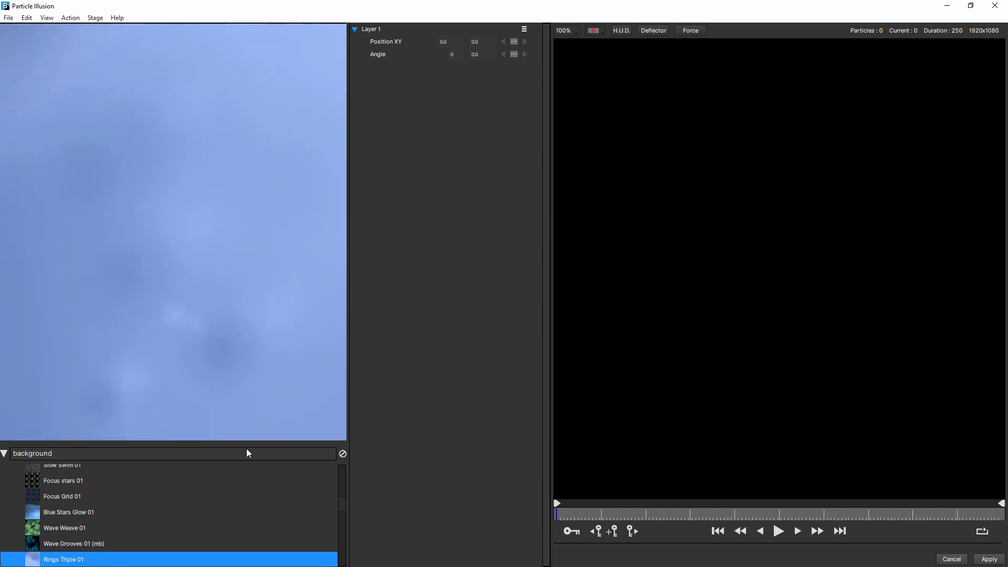
drag(244, 441, 247, 325)
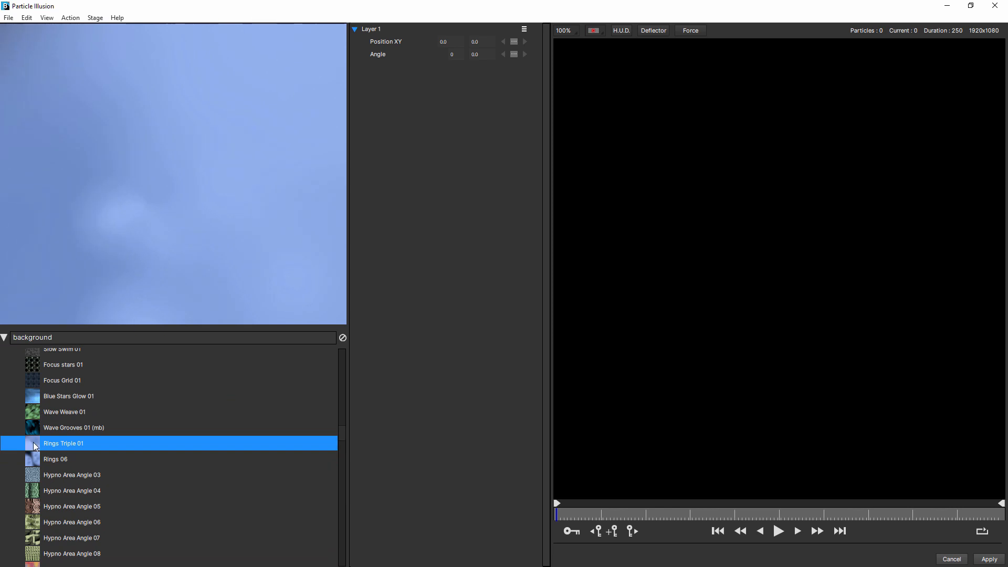
Add the Rings Triple 01 emitter to Layer 1, widen the stage view, and play the result.
double_click(53, 448)
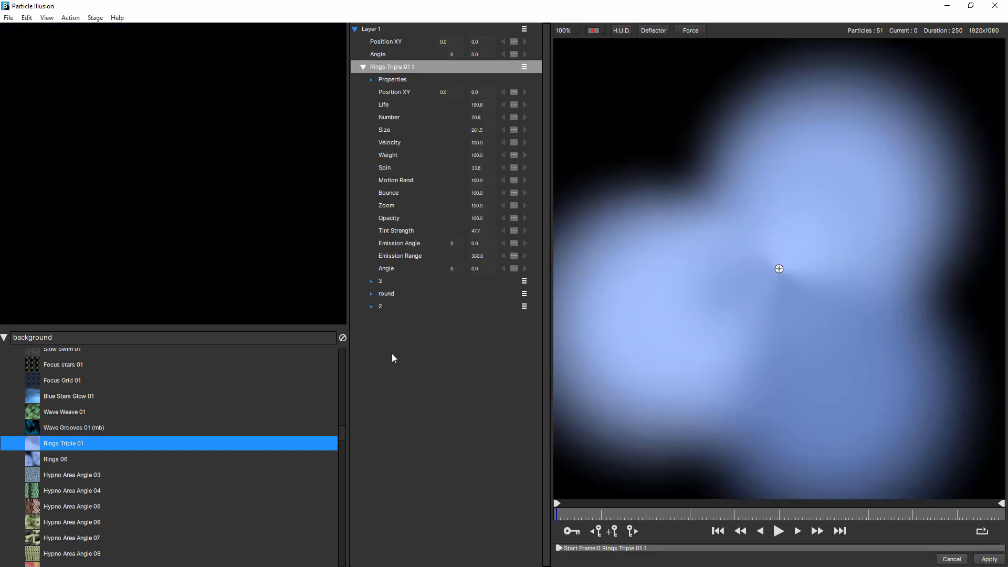
drag(349, 347, 173, 347)
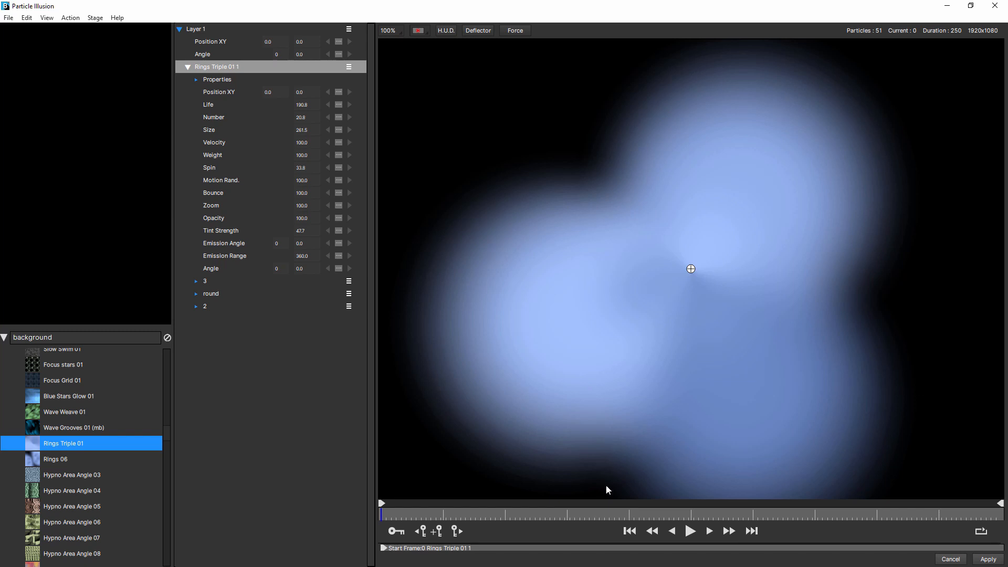
click(691, 531)
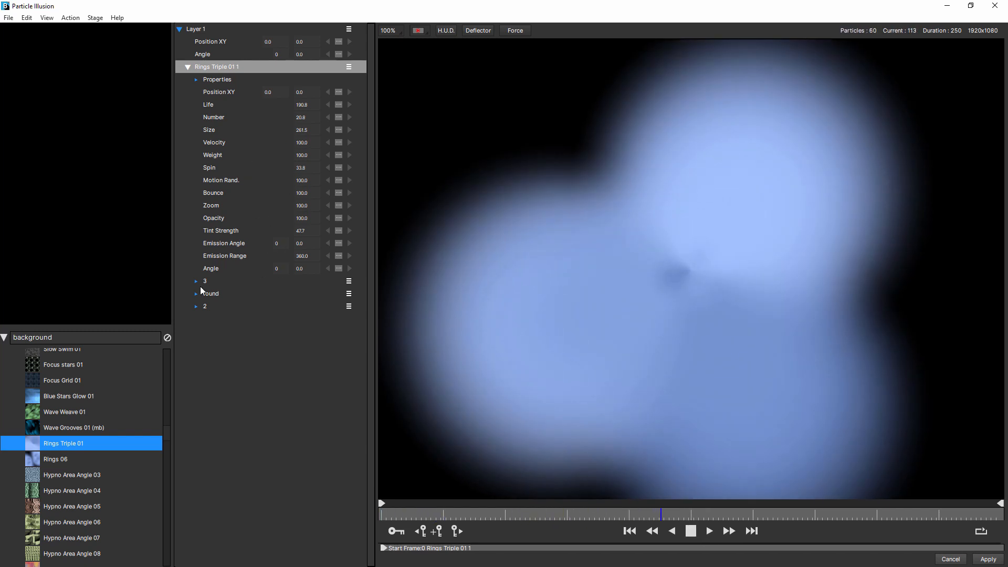
Set the Rings Triple 01 emitter's Zoom to 267 and apply the particle setup to the solid.
drag(307, 205, 390, 209)
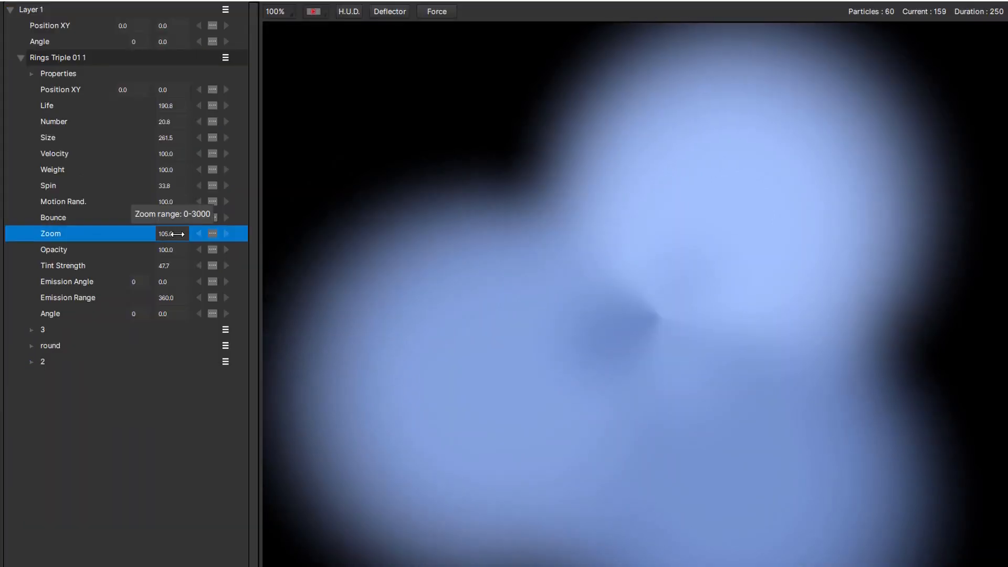
drag(277, 233, 322, 233)
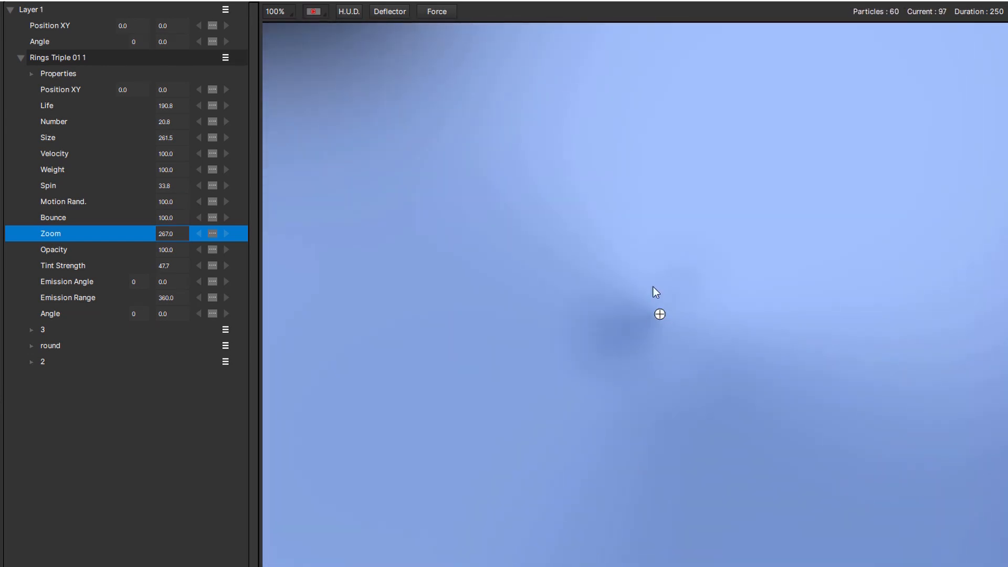
drag(660, 315, 616, 368)
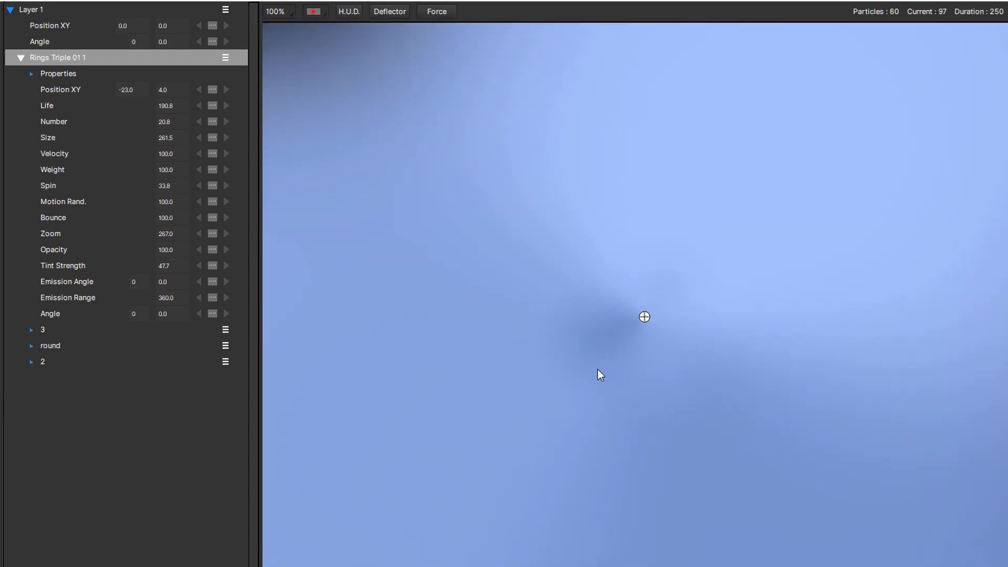
key(ctrl+z)
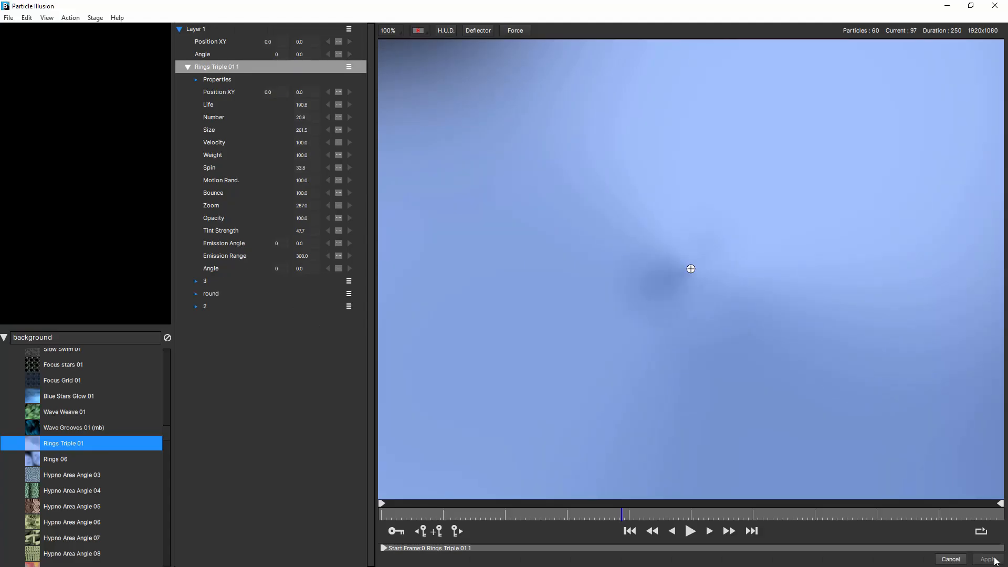
click(988, 560)
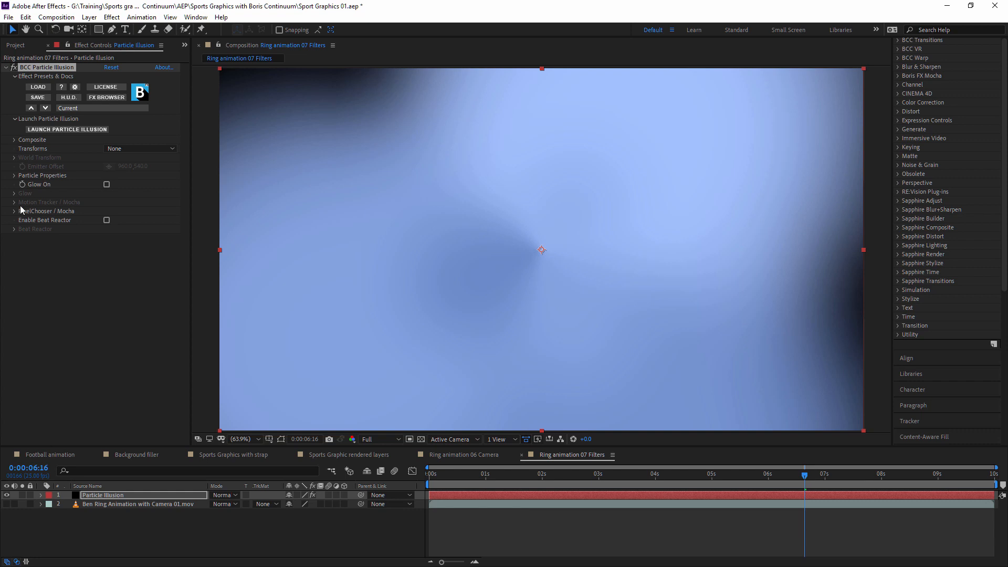
Set the BCC Particle Illusion effect's Transforms option to Emitter.
click(123, 149)
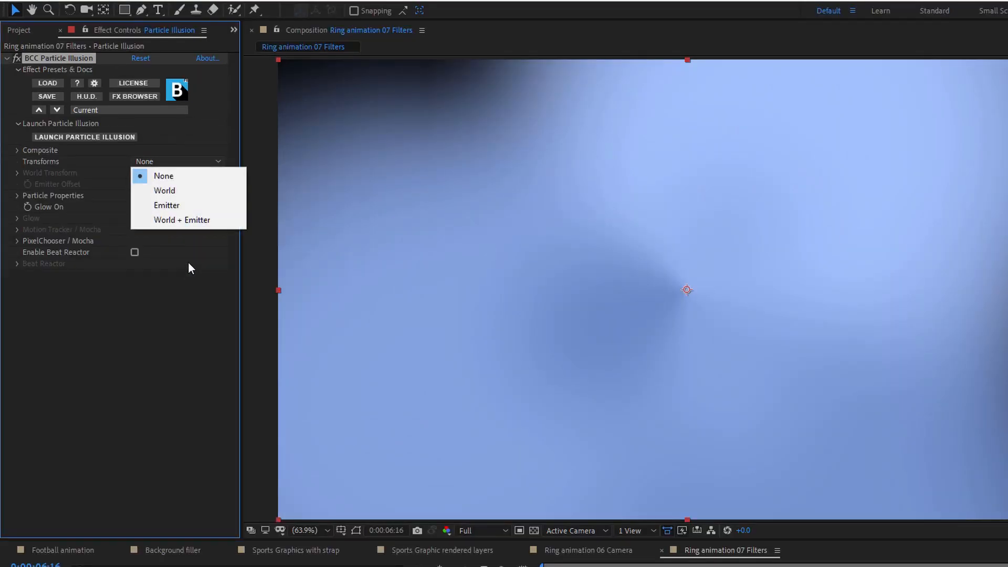
click(185, 204)
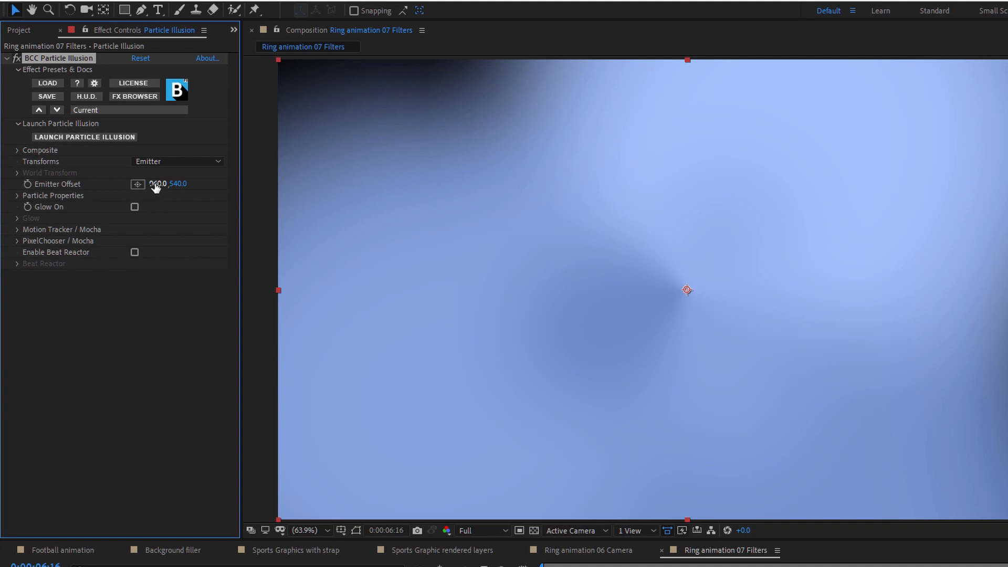
Try shifting the Emitter Offset horizontally to 1061 and undo the shift.
drag(84, 182, 365, 173)
drag(26, 175, 570, 414)
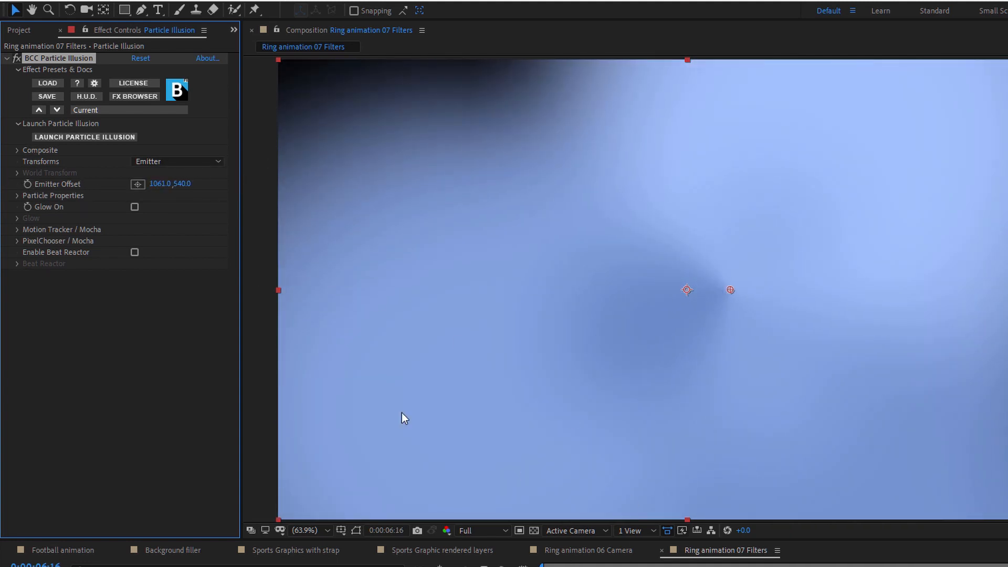
key(ctrl+z)
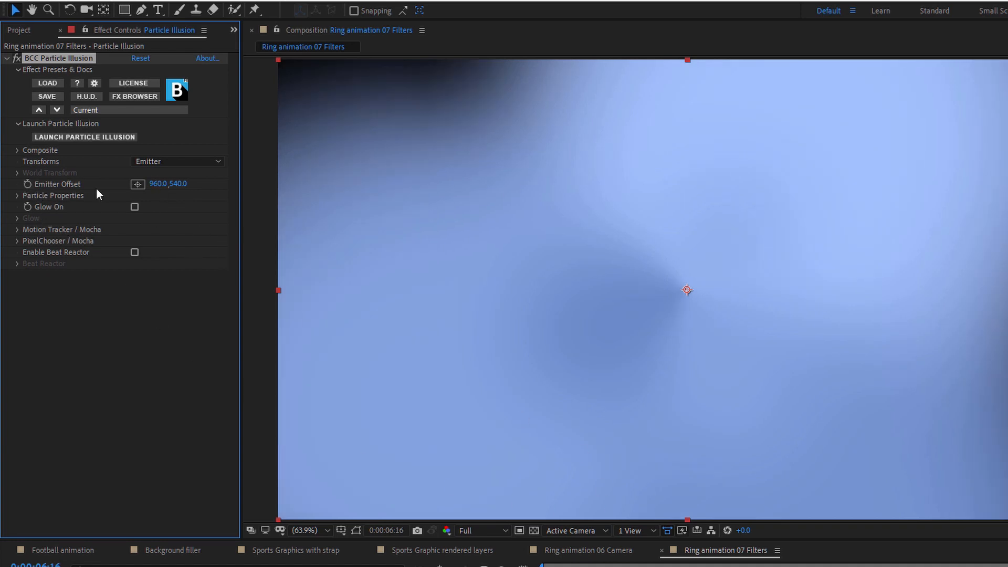
Add the expression wiggle(0.3,350) to the Emitter Offset, enlarging the timeline for editing, and play the animation.
alt+click(27, 184)
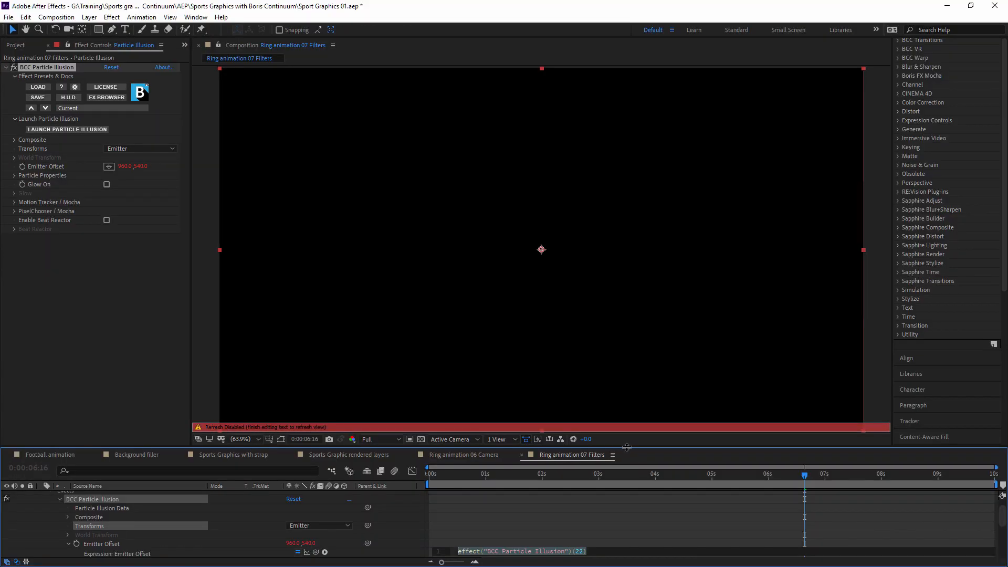
drag(627, 448, 625, 336)
click(550, 455)
text(wiggle())
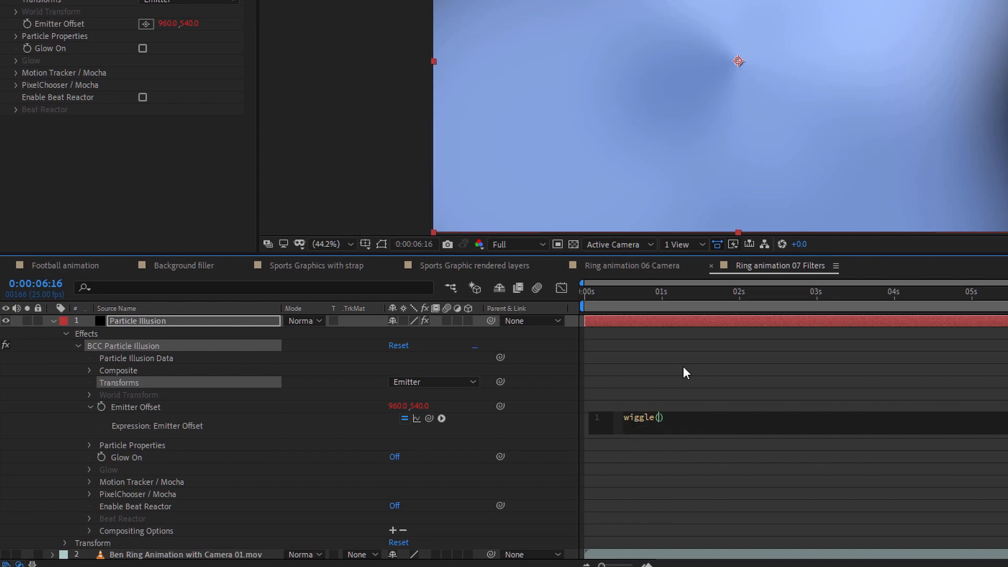
text(0.3,350)
click(683, 372)
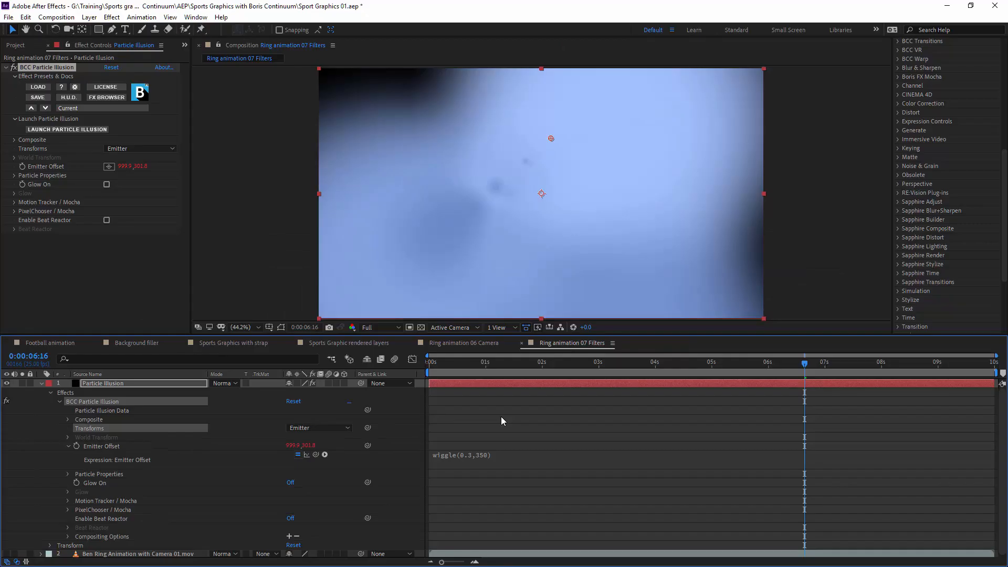
key(space)
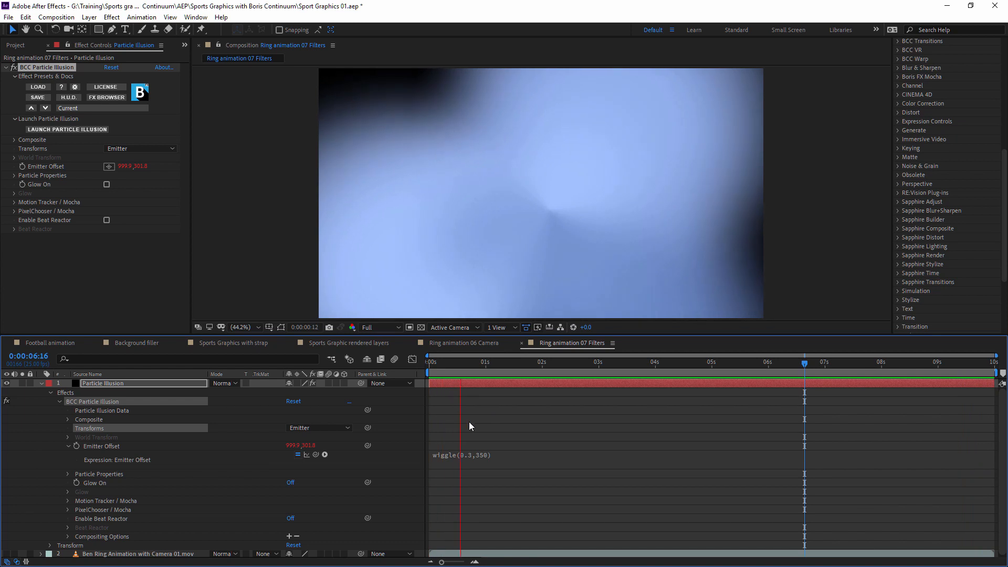
Change the Emitter Offset expression to wiggle(0.3,650) and preview the emitter's movement.
click(484, 455)
double_click(500, 453)
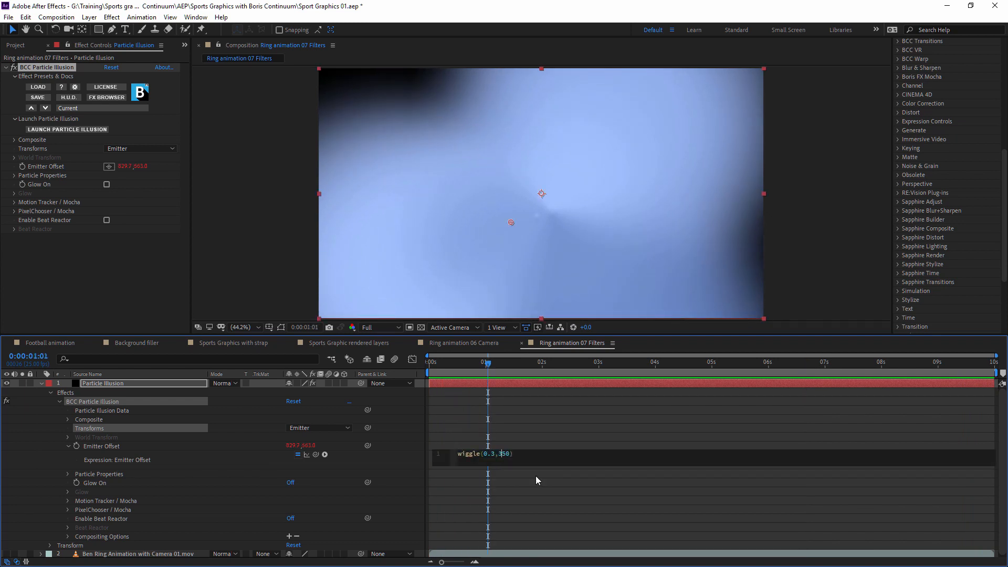
text(650)
click(536, 476)
key(space)
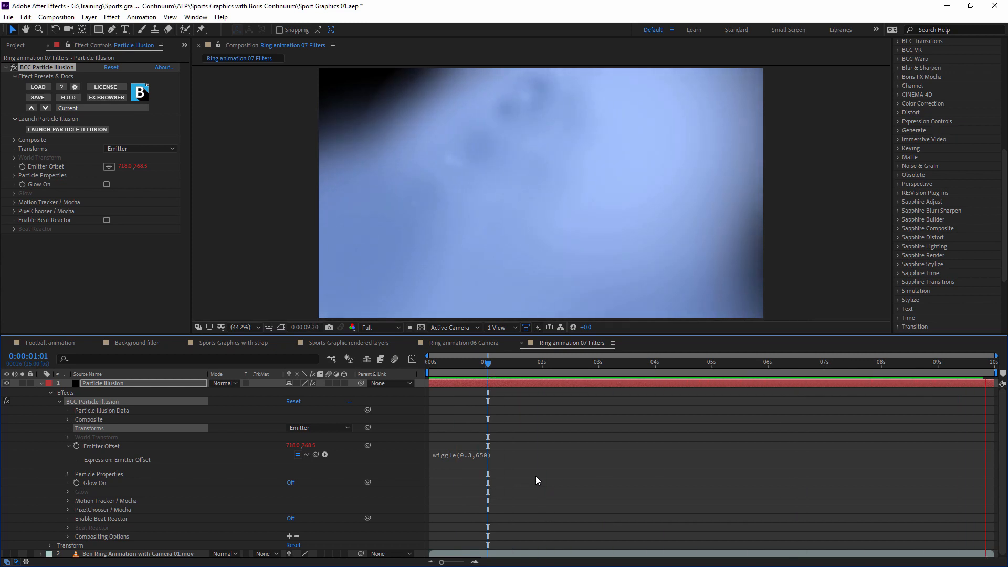
key(space)
Set Zoom in the effect's Particle Properties to 156 and review the animation at different times.
click(14, 176)
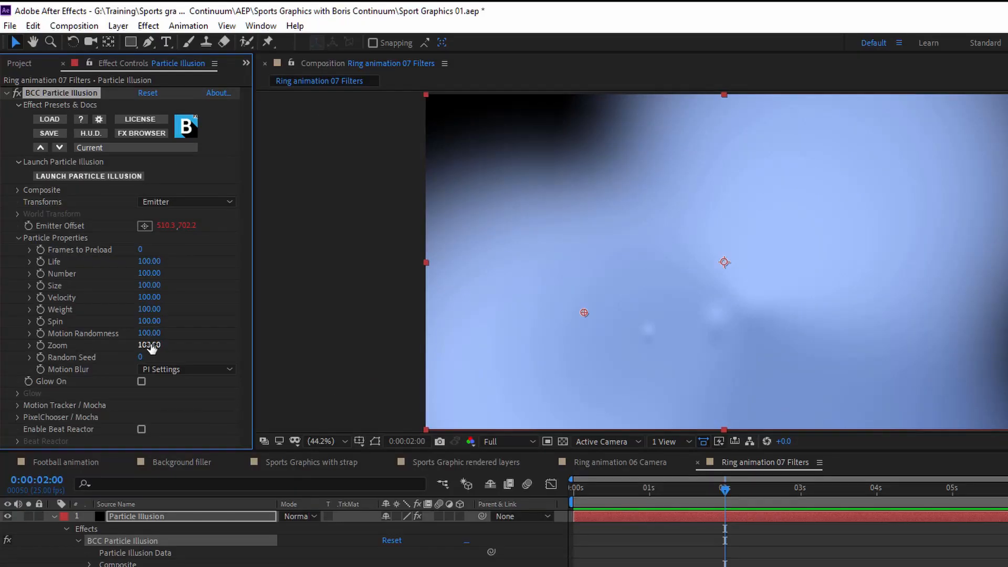
drag(112, 258, 122, 255)
drag(162, 345, 192, 344)
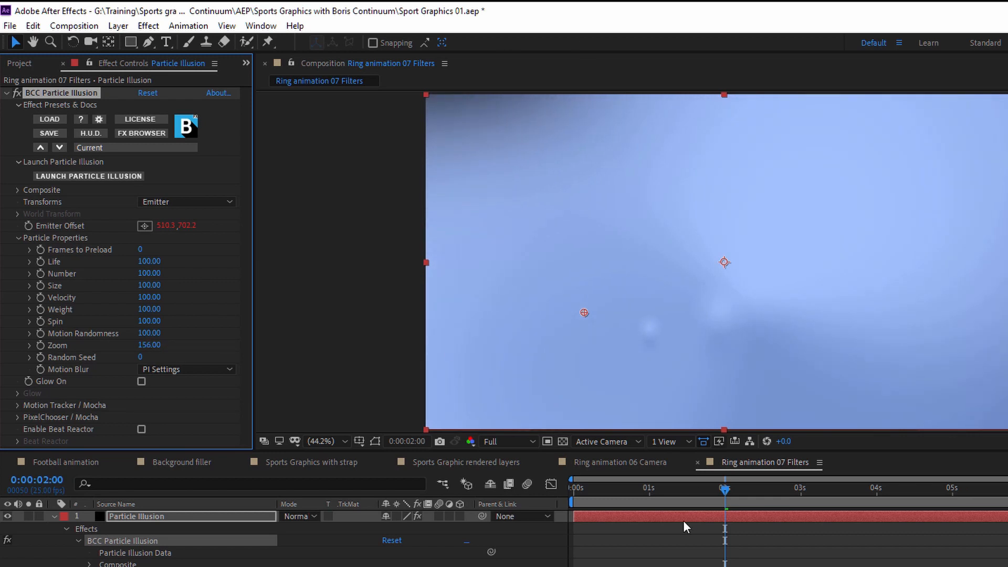
key(space)
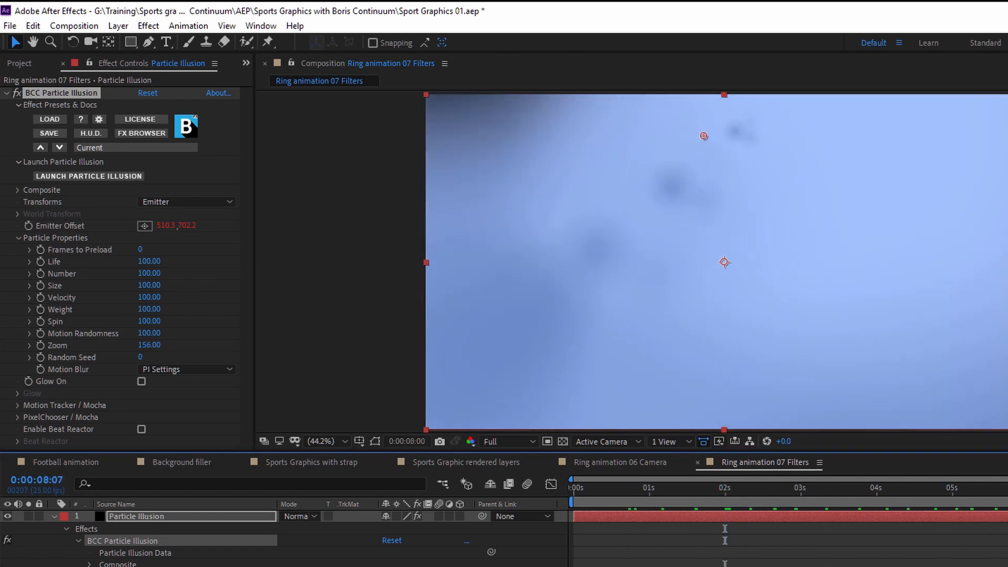
drag(1007, 491, 655, 491)
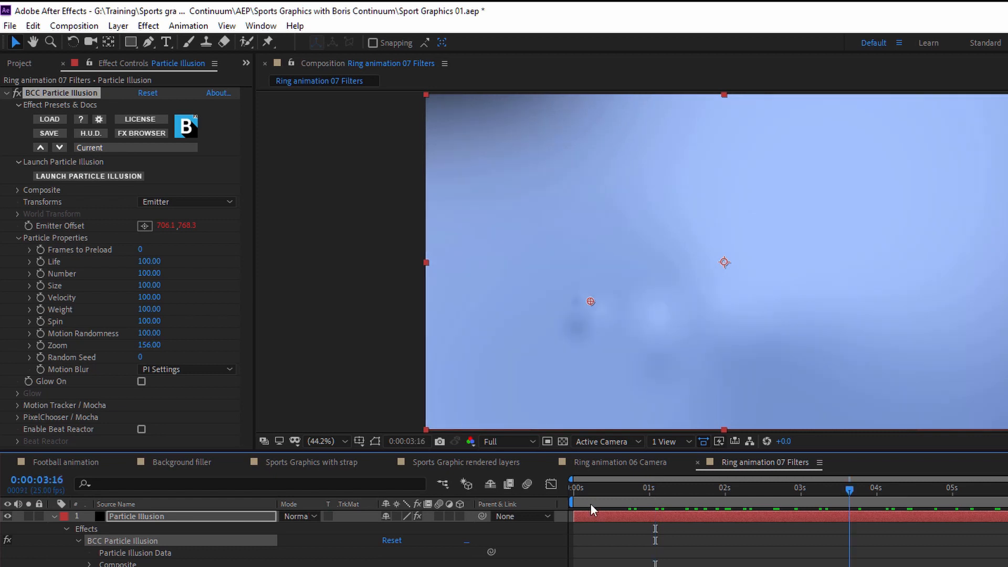
Return to the first frame, set Frames to Preload to 236, and scrub through the animation.
click(574, 490)
key(space)
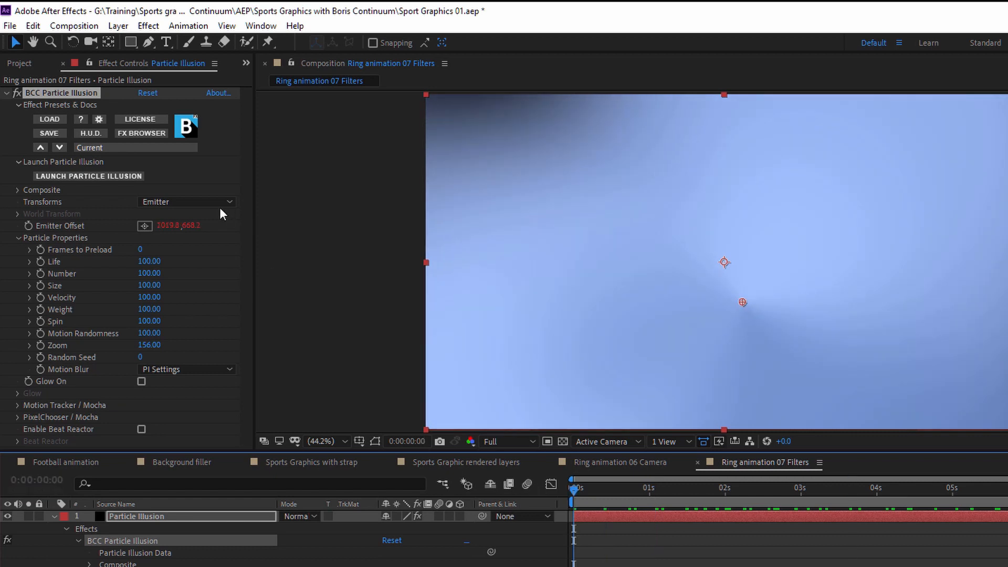
drag(142, 249, 302, 247)
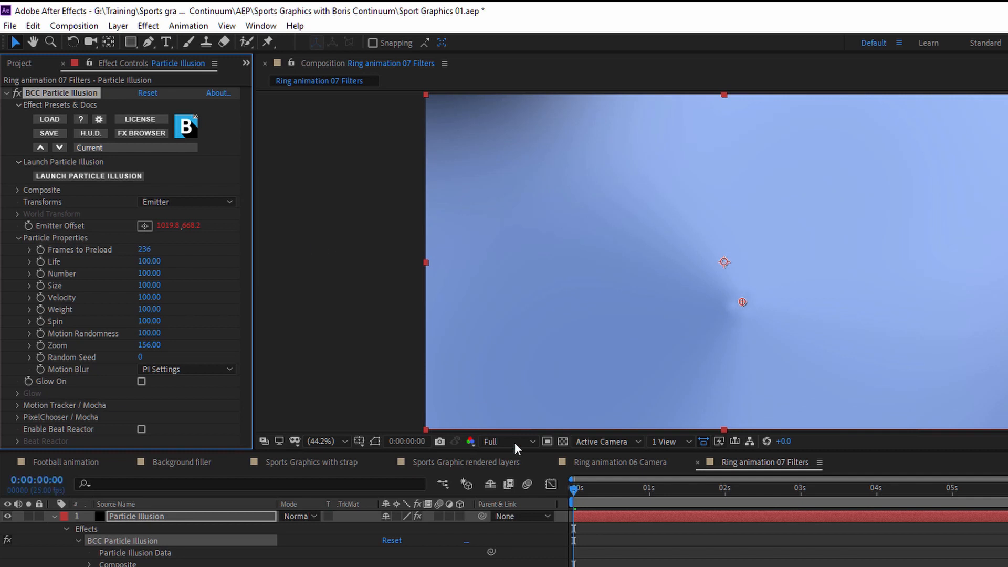
drag(592, 494, 1007, 478)
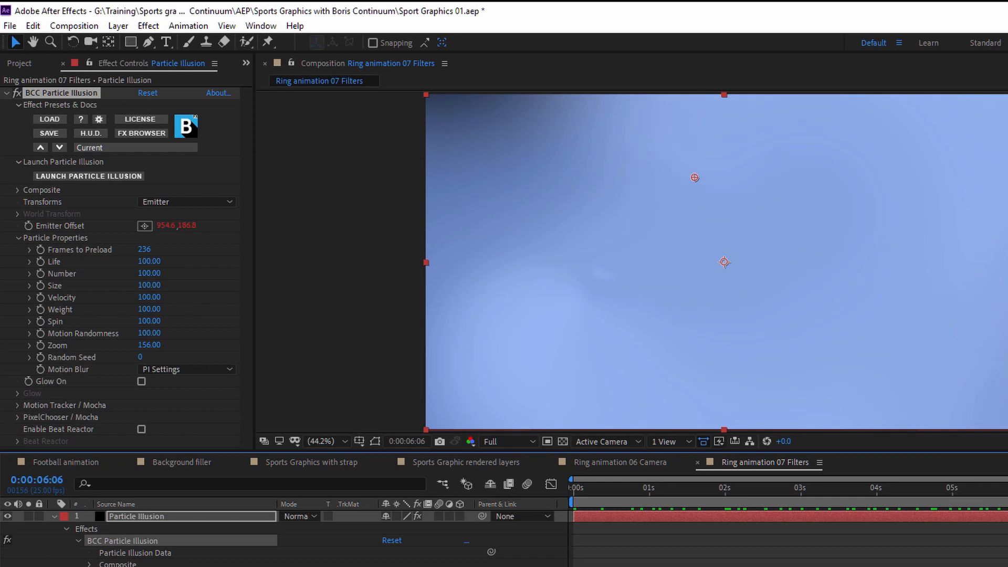
Collapse the BCC Particle Illusion settings and the Particle Illusion layer's properties.
click(7, 94)
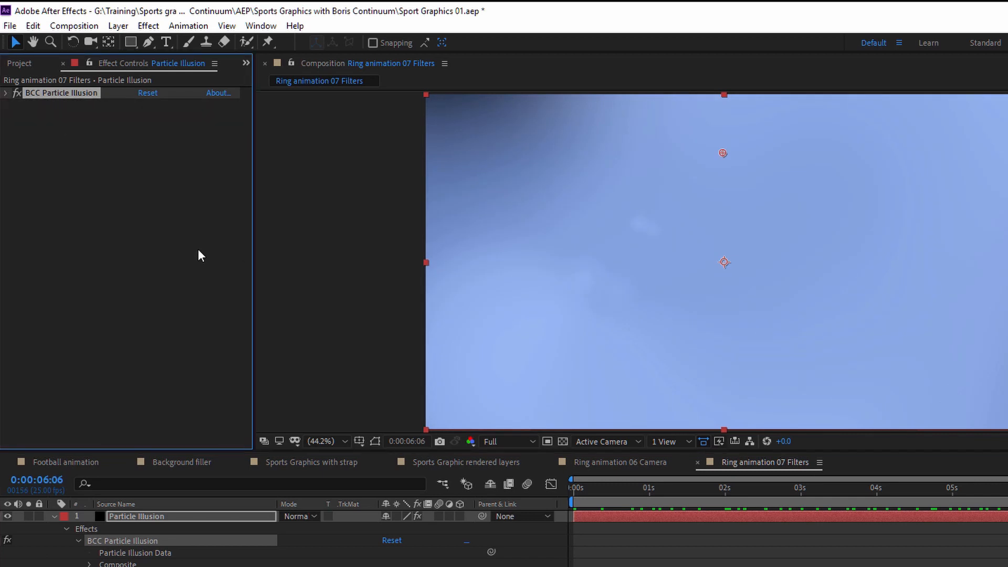
click(54, 517)
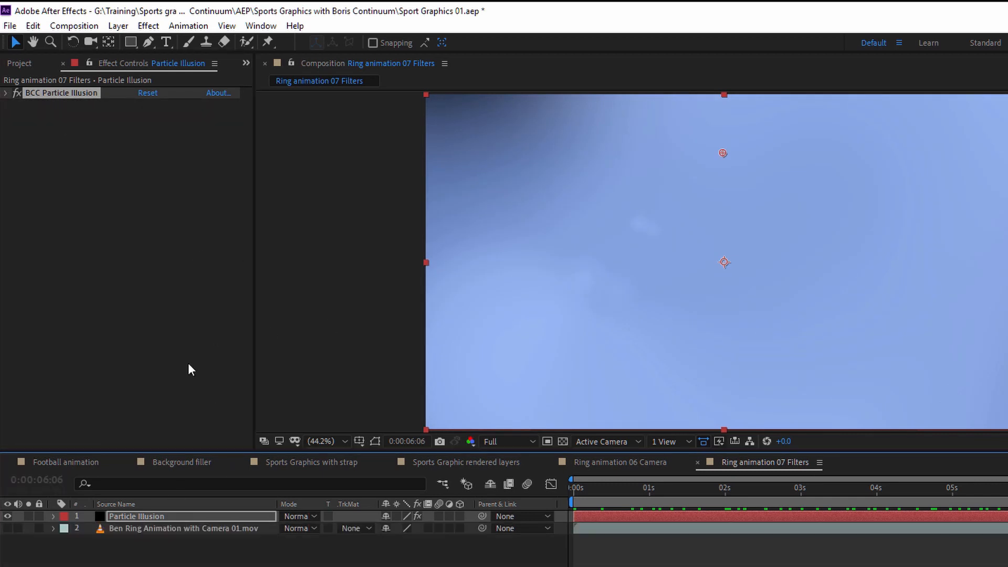
Apply a second BCC Particle Illusion effect to the Particle Illusion layer and launch its Particle Illusion editor.
click(149, 26)
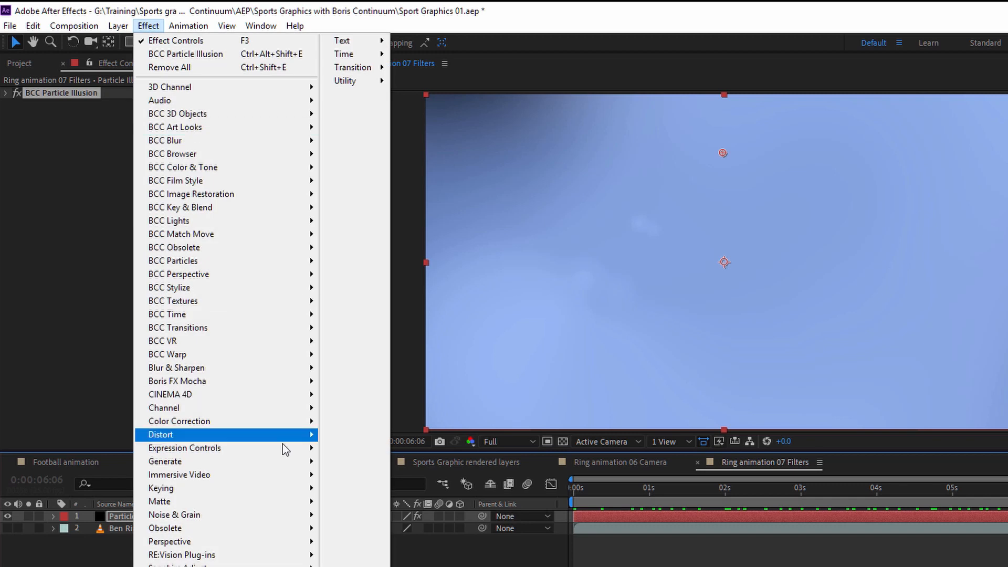
click(239, 55)
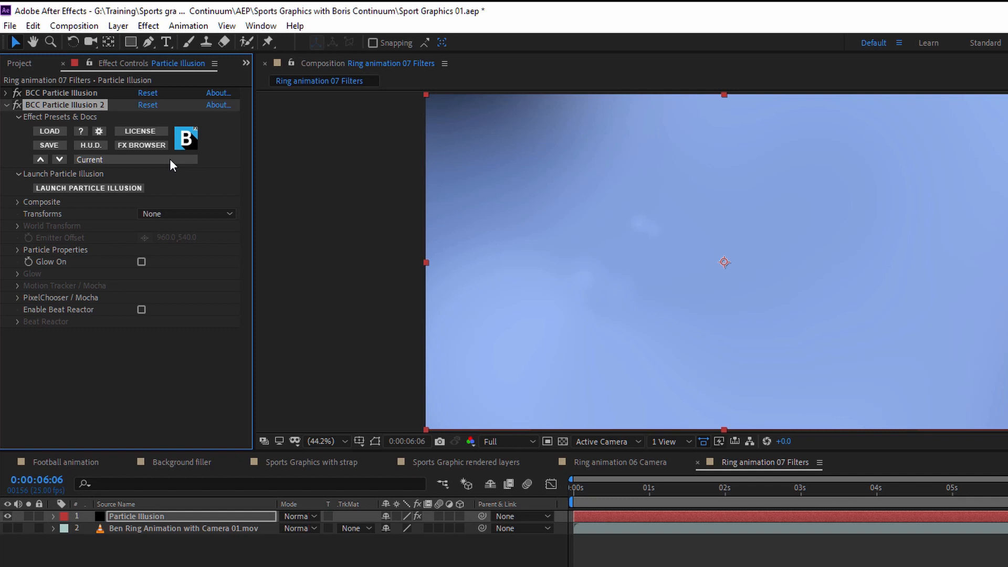
click(83, 188)
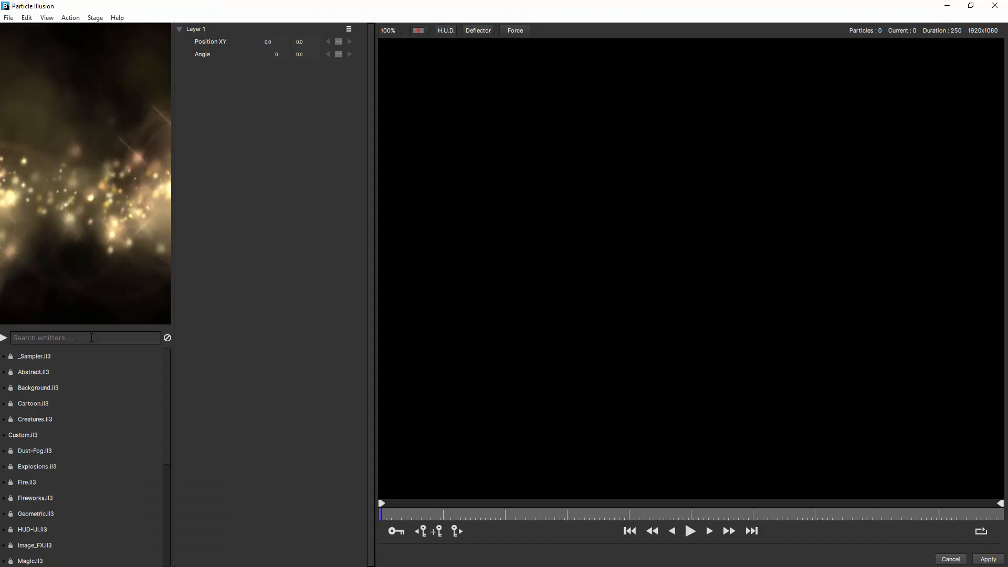
Search the emitter library for "sparkle", widen the library area, and preview the Another Simple Sparkles 1 emitter.
text(sparkl)
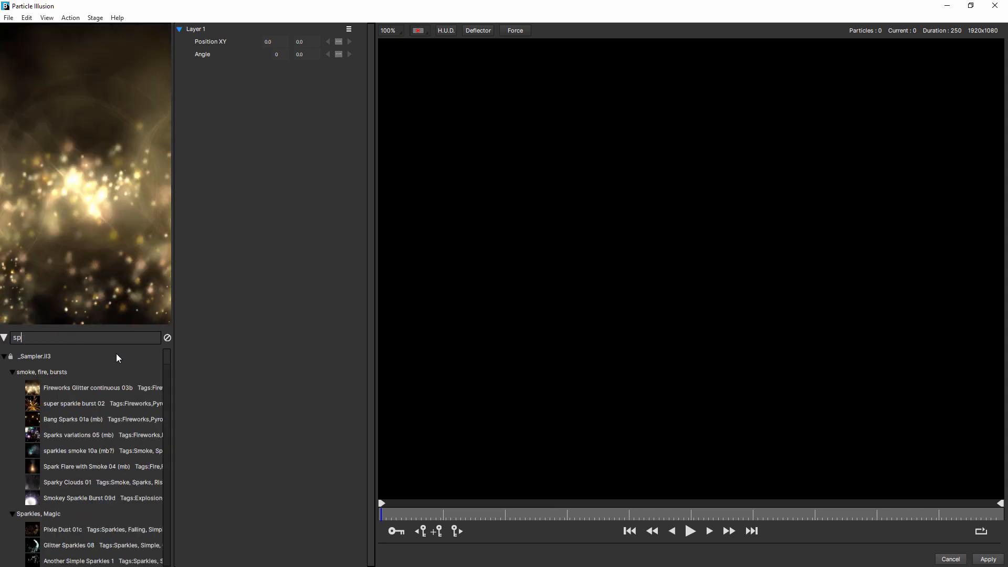
text(e)
drag(172, 362, 315, 371)
click(67, 489)
click(80, 500)
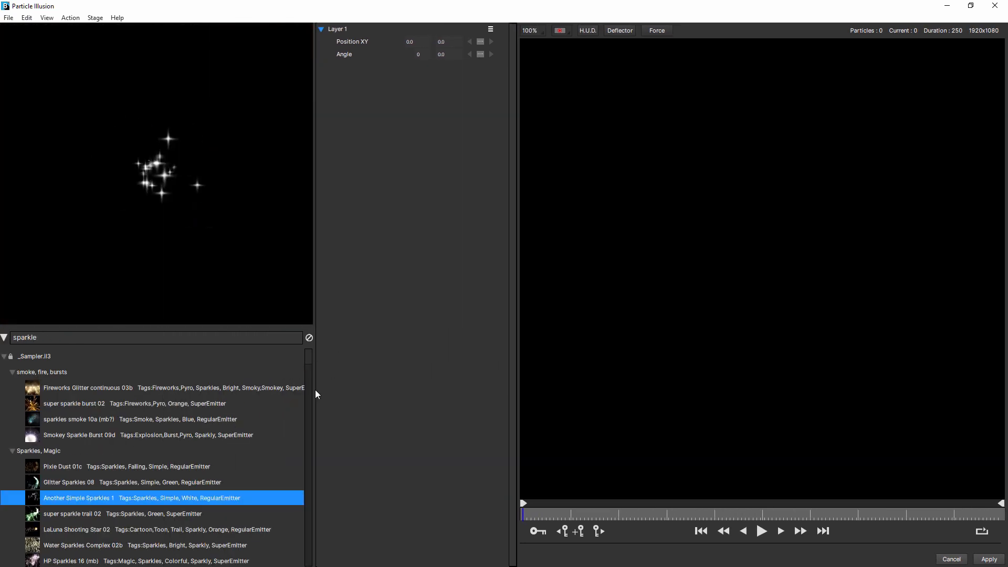
scroll(418, 387, down, 1)
scroll(415, 380, up, 1)
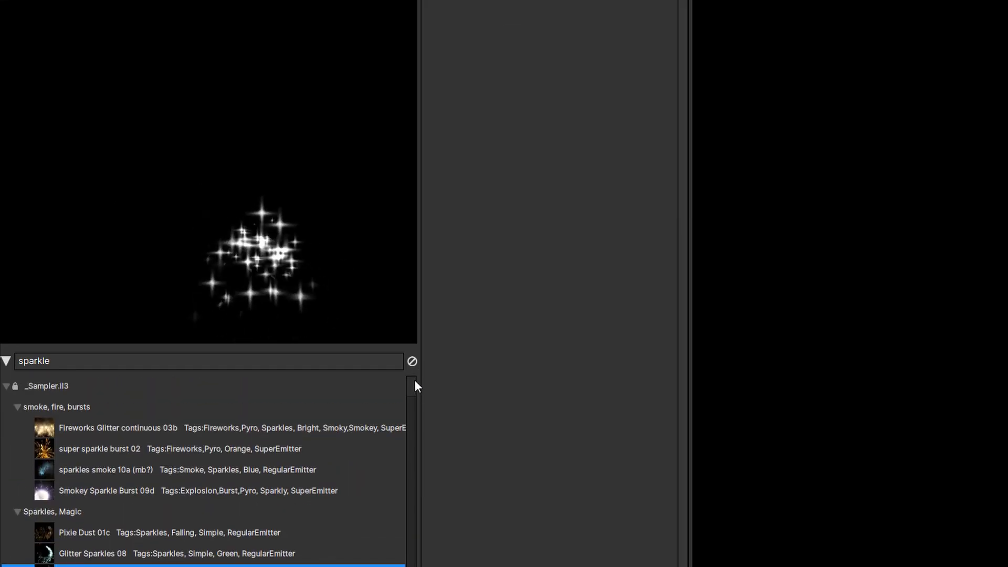
Add the sparkles smoke 10a (mb?) emitter to Layer 1 and preview its animation.
click(128, 470)
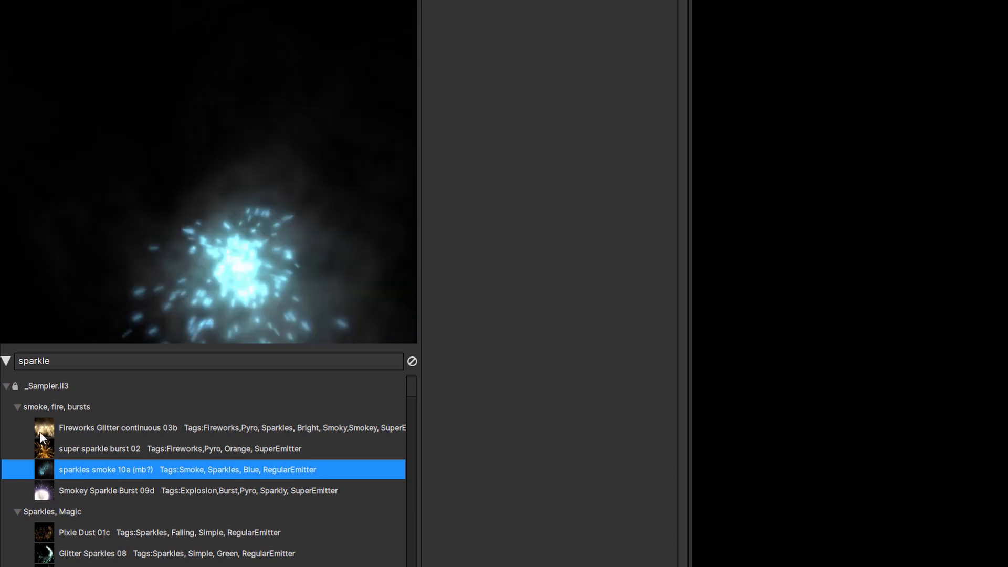
double_click(45, 471)
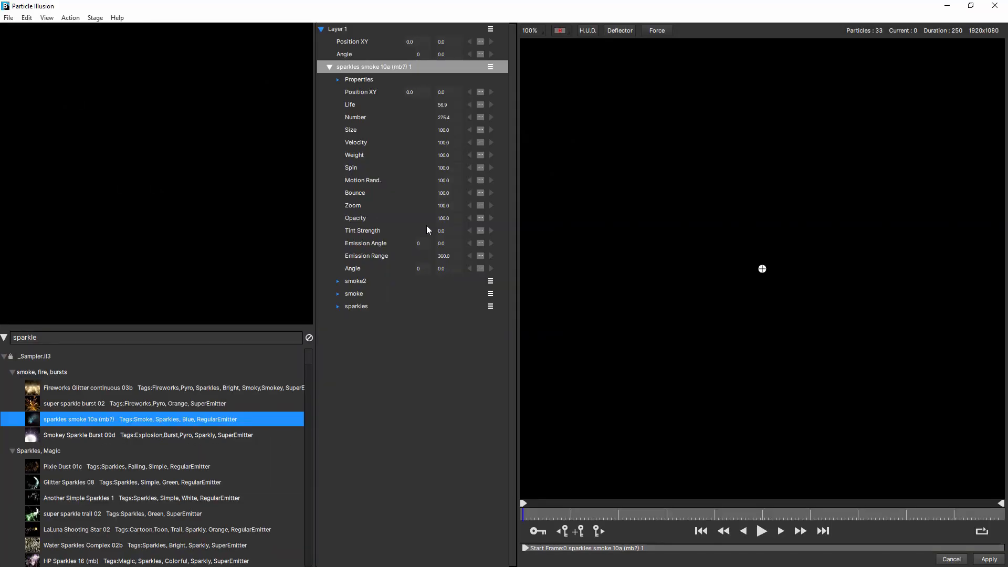
click(763, 532)
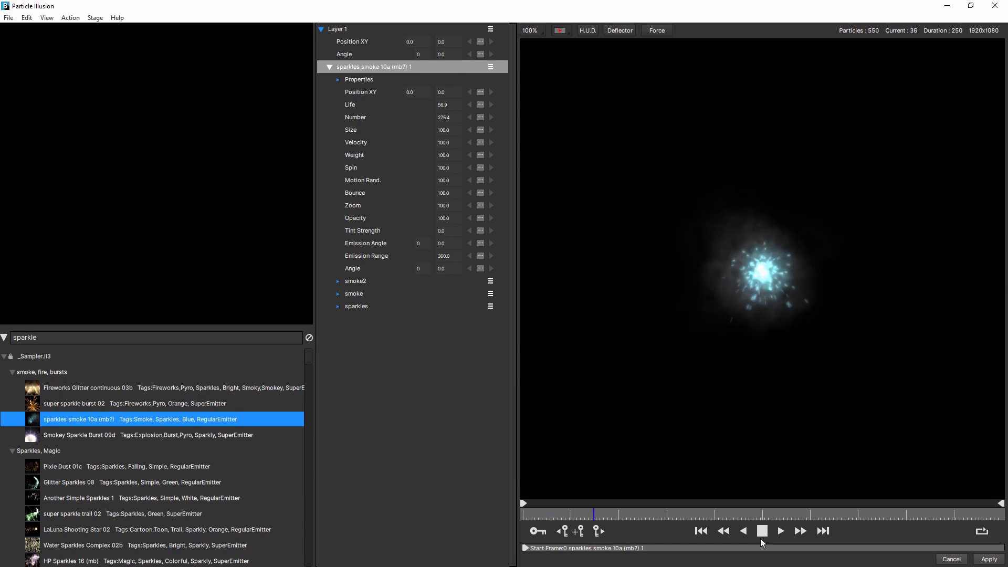
click(764, 532)
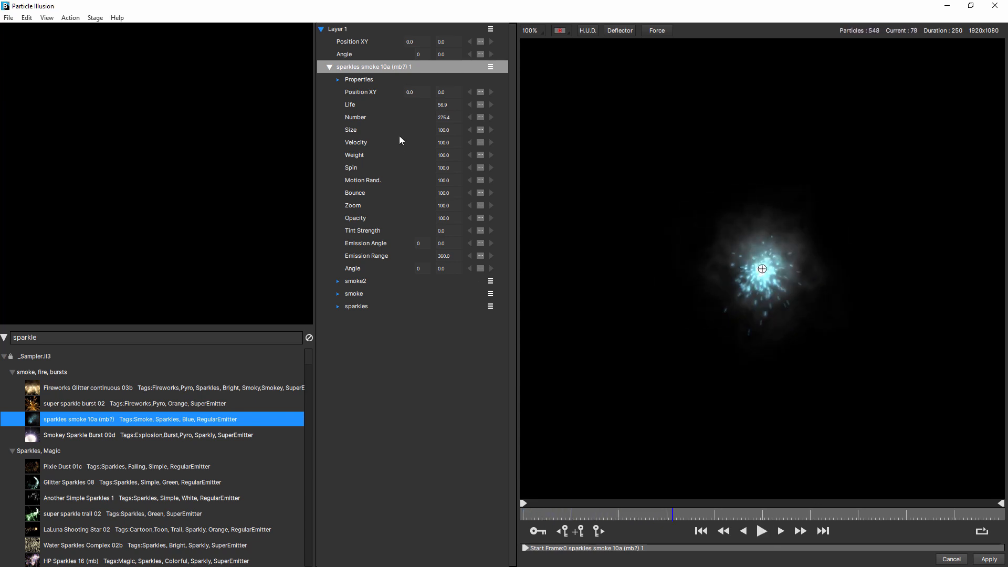
Set the Opacity of the emitter's smoke2 particle type to 12.
click(344, 282)
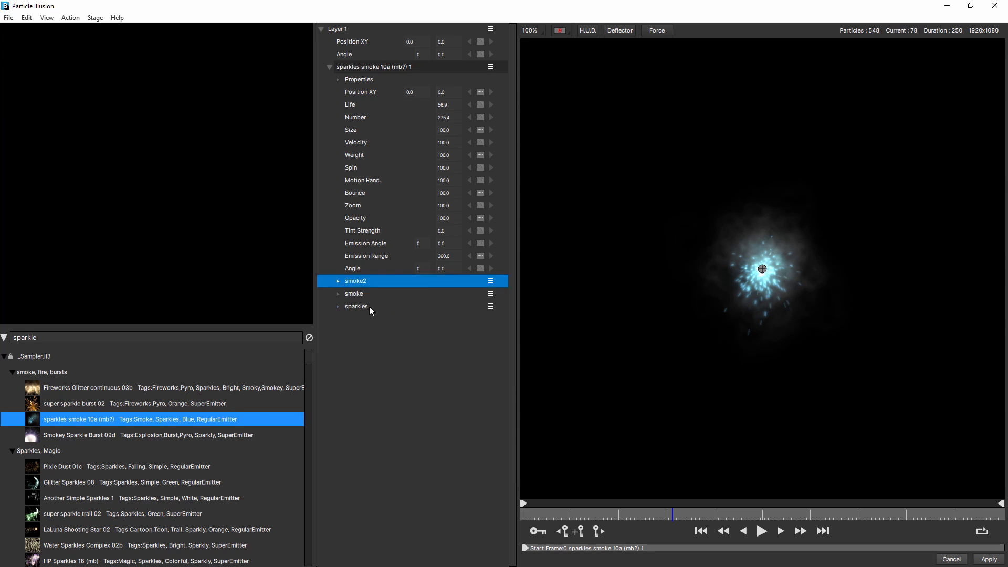
click(338, 281)
drag(444, 422, 392, 422)
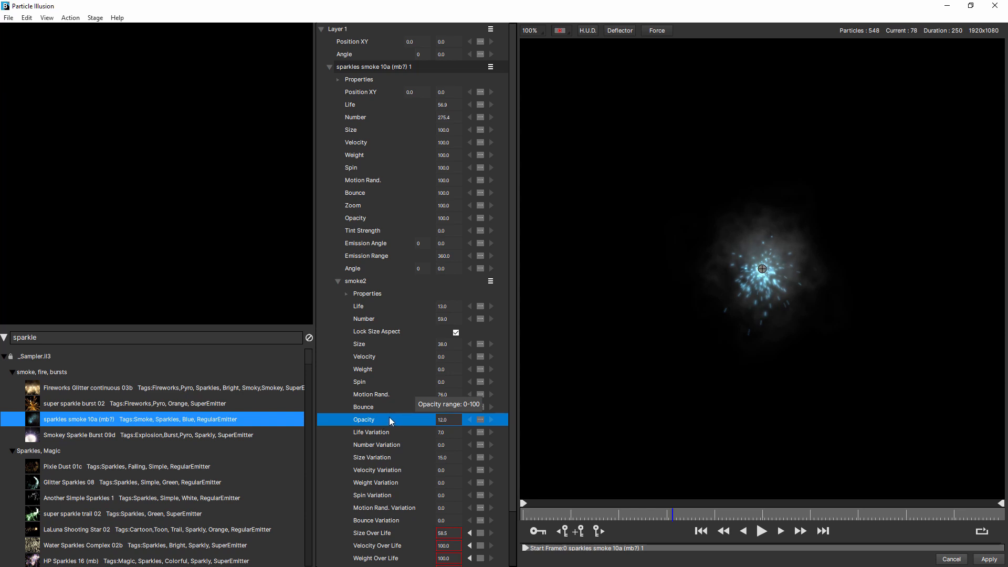
click(339, 282)
Set the Opacity of the smoke particle type to 0 and hide that particle type.
click(339, 294)
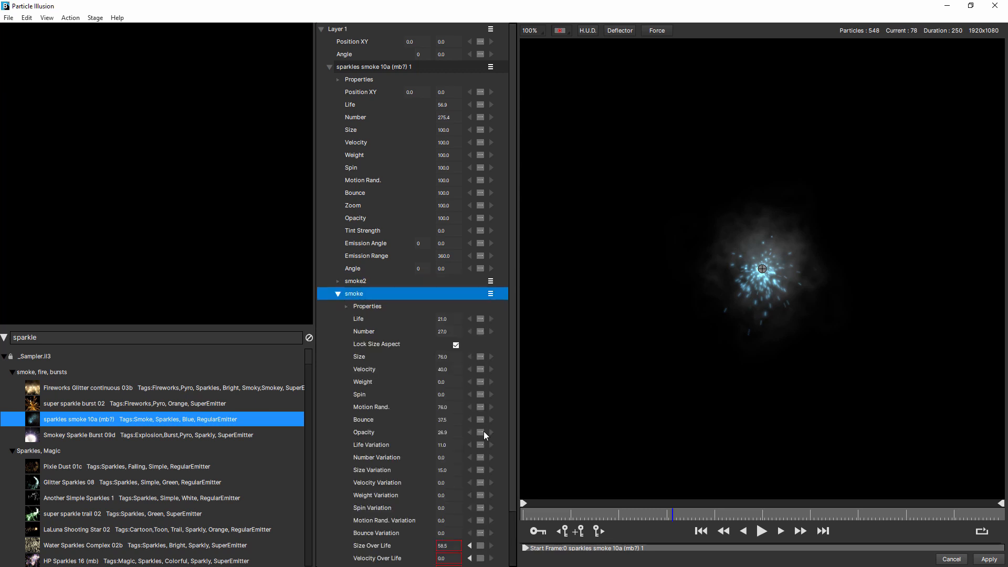
drag(448, 433, 292, 418)
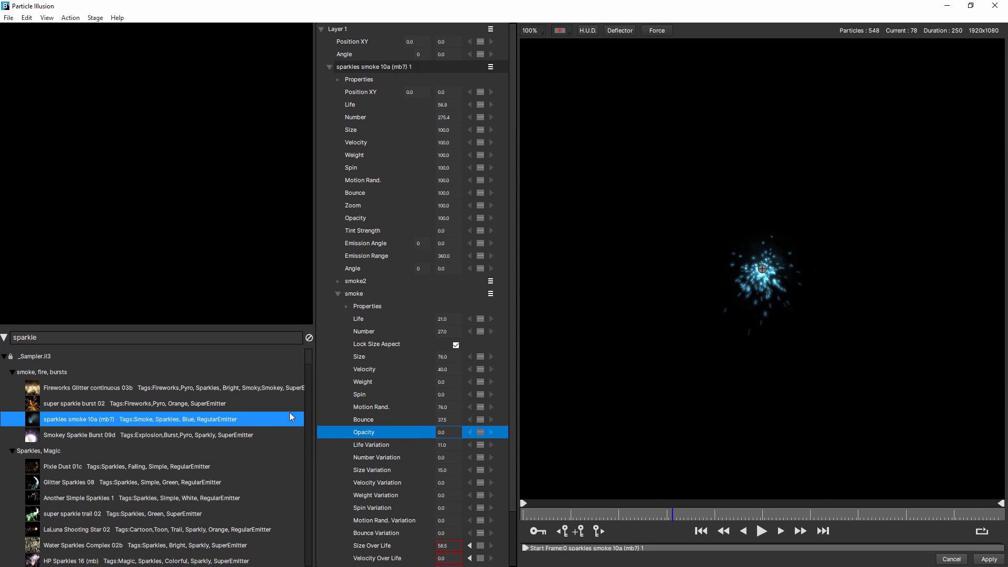
click(340, 295)
click(490, 294)
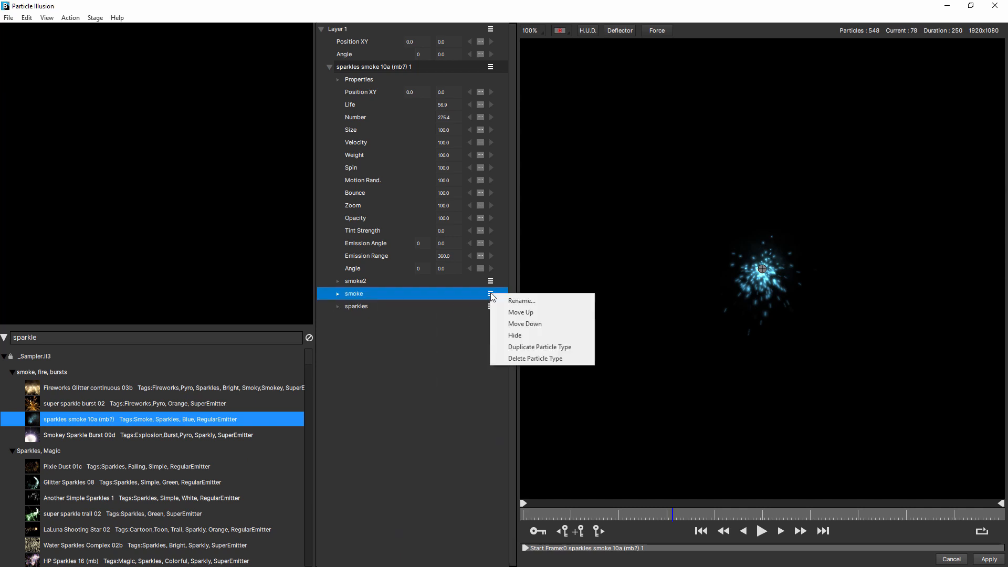
click(523, 338)
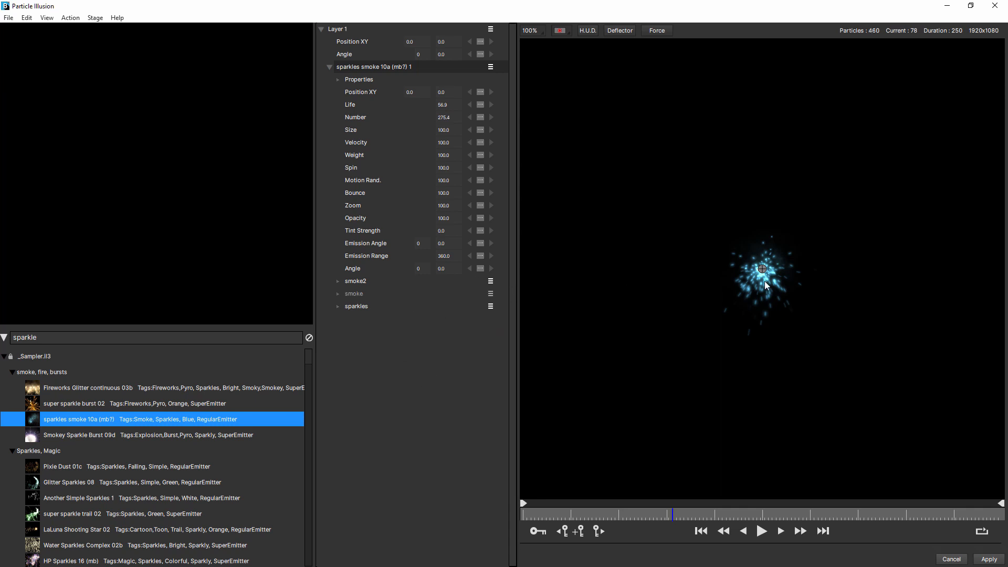
With the preview playing, set the sparkles particle type's Weight to -142 and Size to 7.
click(339, 307)
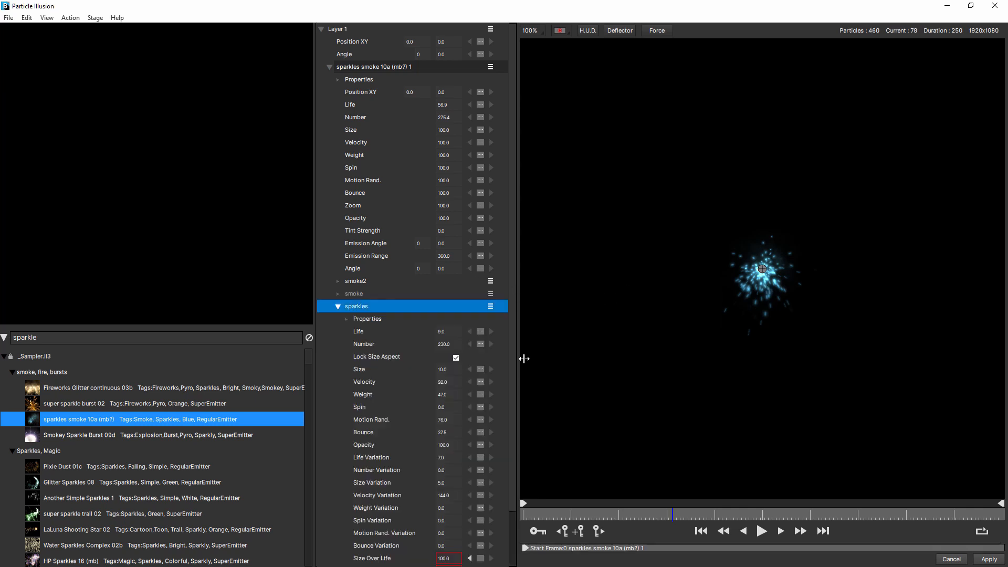
click(766, 532)
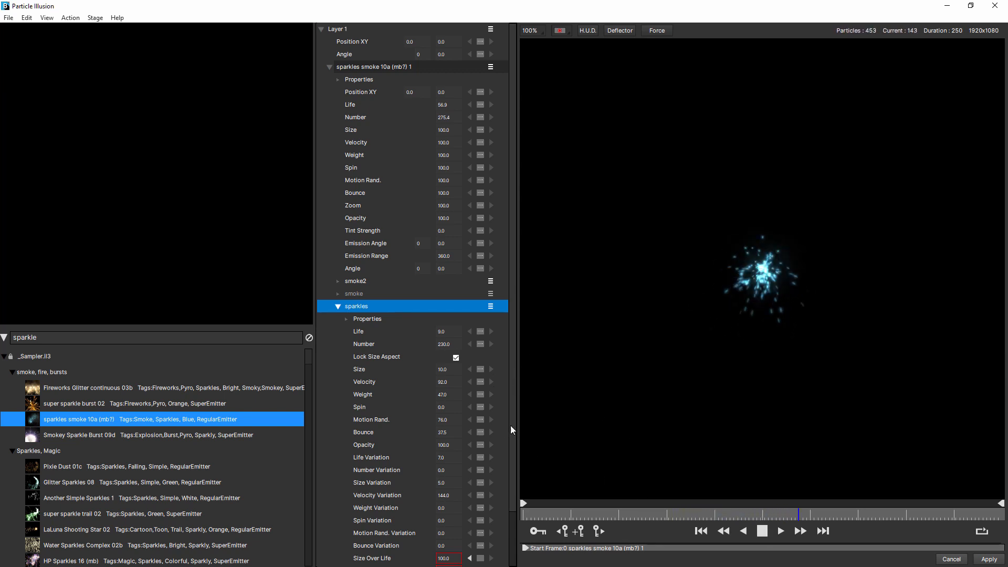
scroll(510, 447, down, 3)
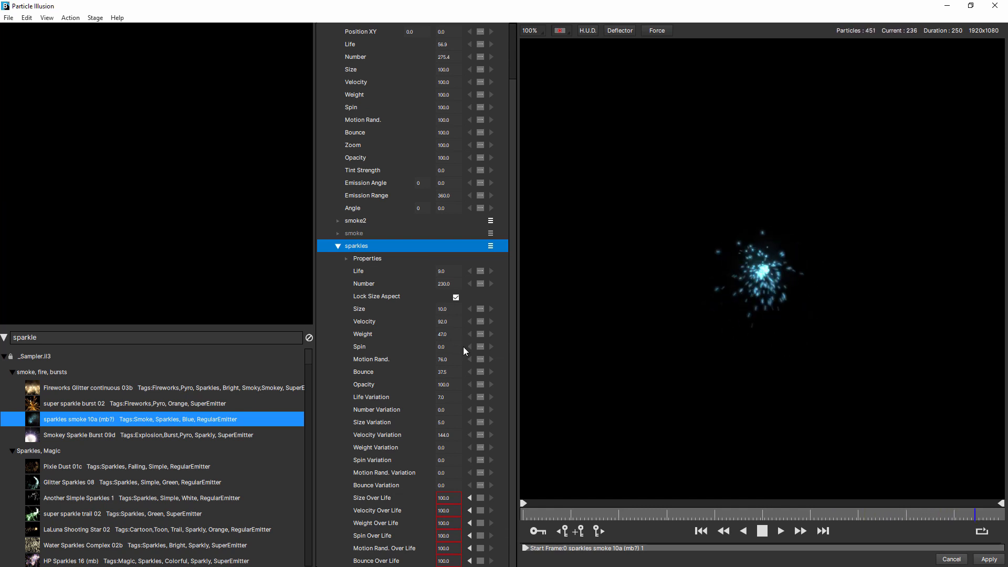
drag(452, 335, 354, 334)
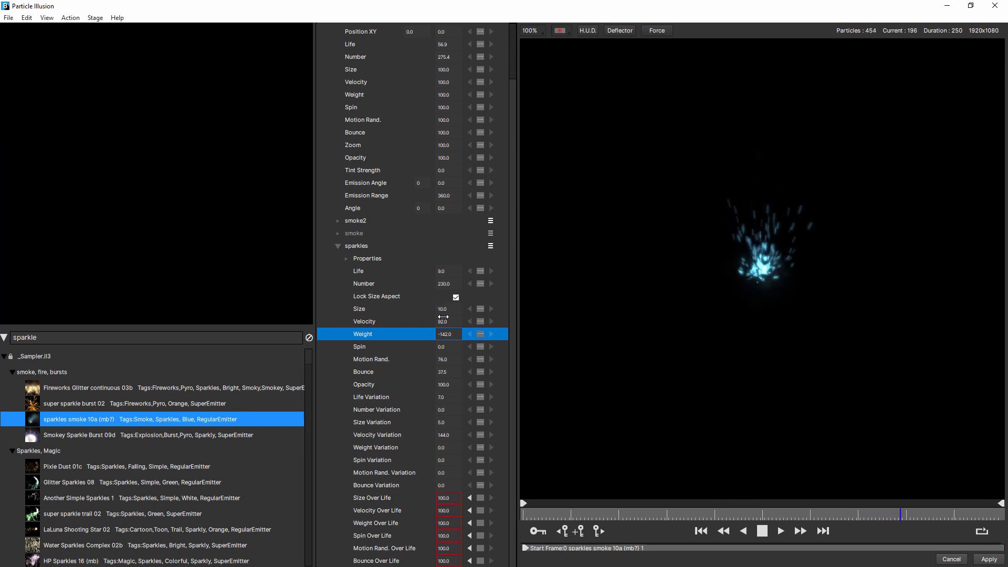
drag(451, 309, 447, 309)
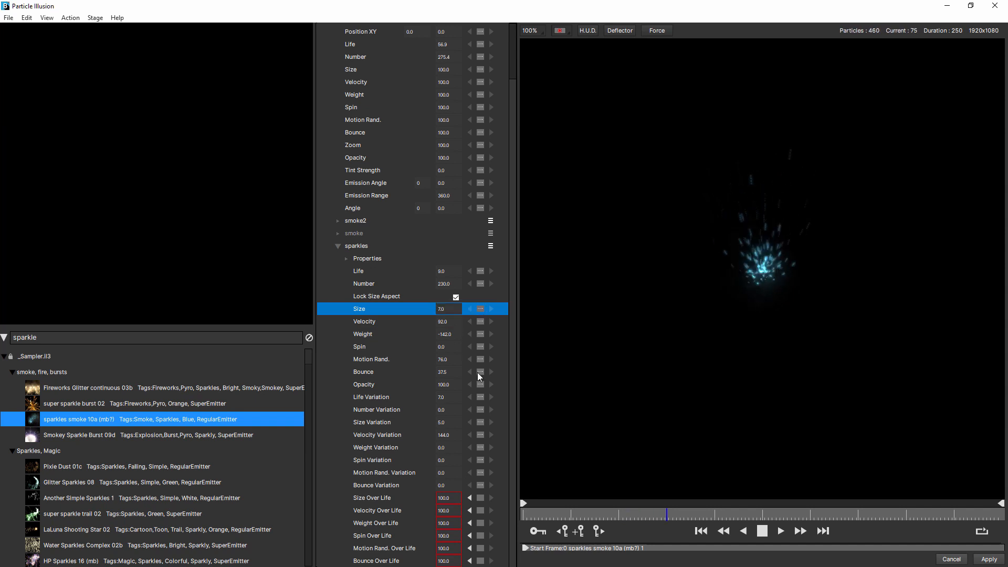
scroll(475, 446, up, 2)
click(339, 307)
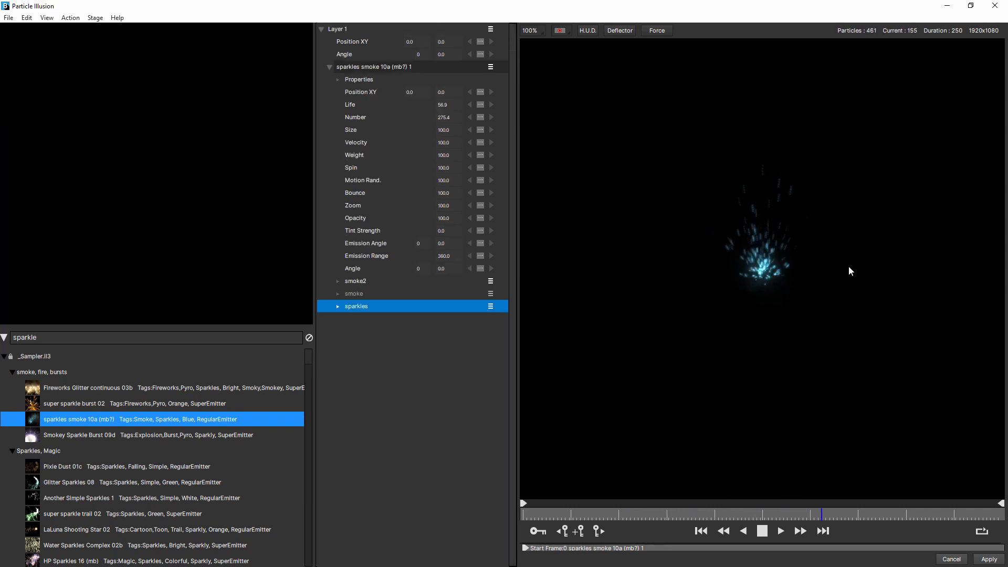
Stop the preview and change the sparkles smoke emitter's Shape from Point to Line.
click(341, 80)
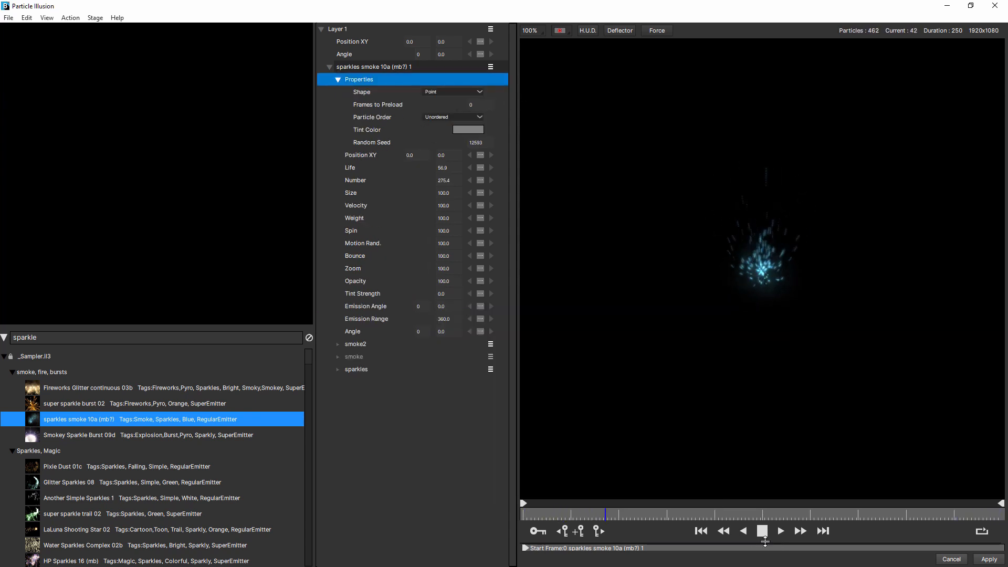
click(762, 531)
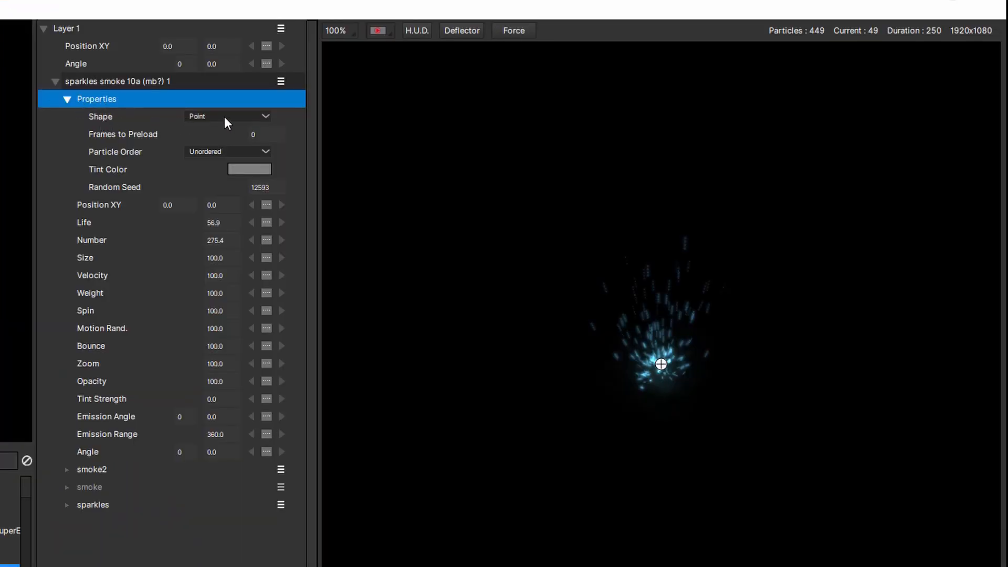
click(224, 117)
click(238, 156)
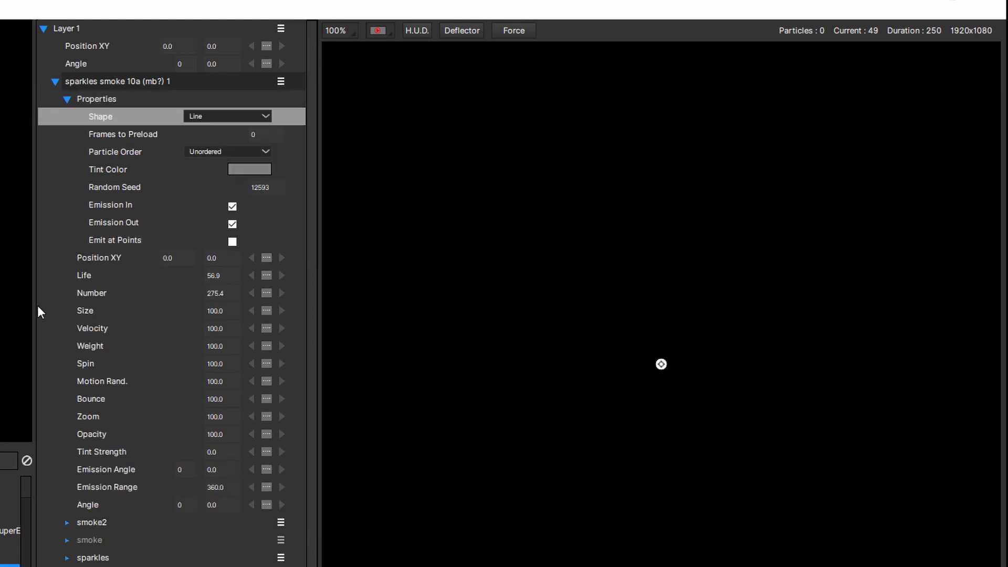
Draw the line emitter across the stage and move its end points to run along the frame's bottom edge.
drag(662, 364, 420, 427)
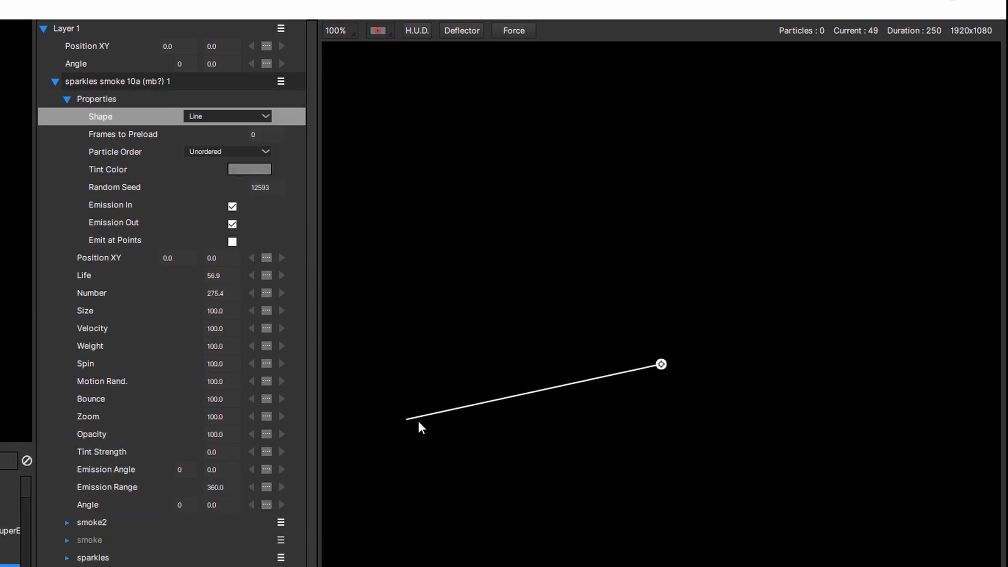
click(407, 420)
right_click(413, 450)
drag(661, 364, 984, 452)
drag(407, 420, 376, 566)
drag(983, 450, 982, 566)
drag(376, 566, 378, 566)
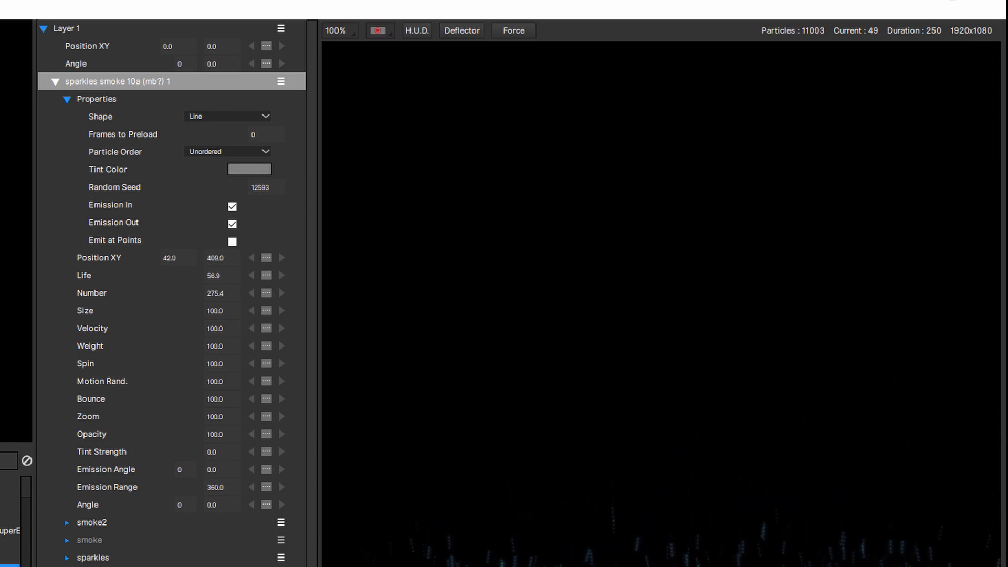
click(345, 33)
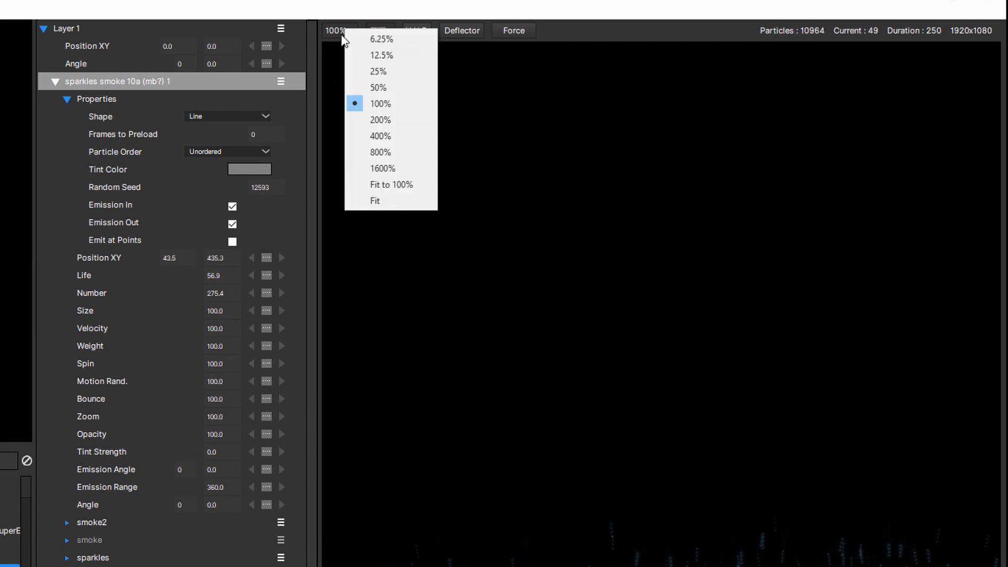
click(372, 90)
drag(823, 520, 994, 566)
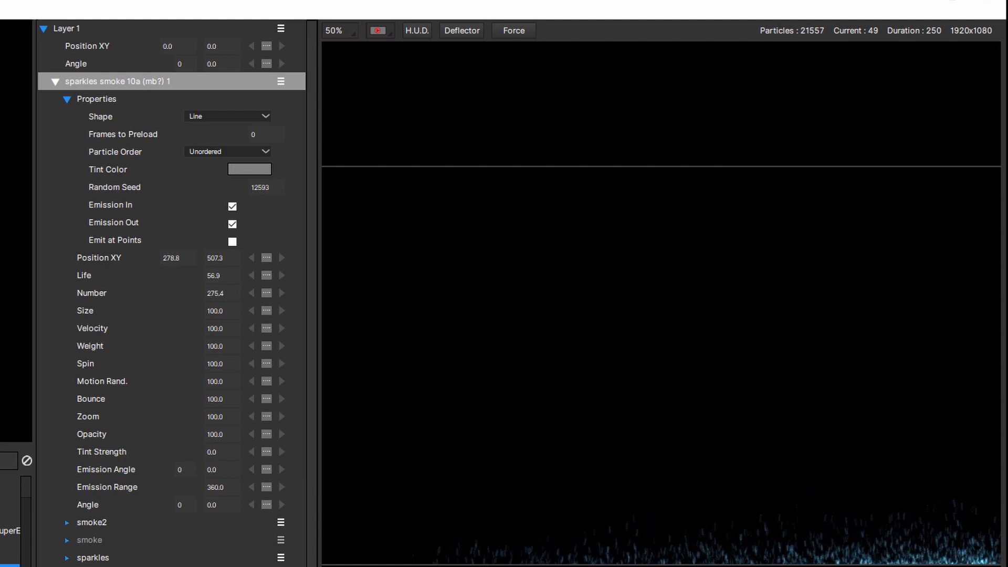
Set the sparkles smoke emitter's Velocity to 257, Life to 148.9, and Number to 56.4.
drag(229, 328, 336, 321)
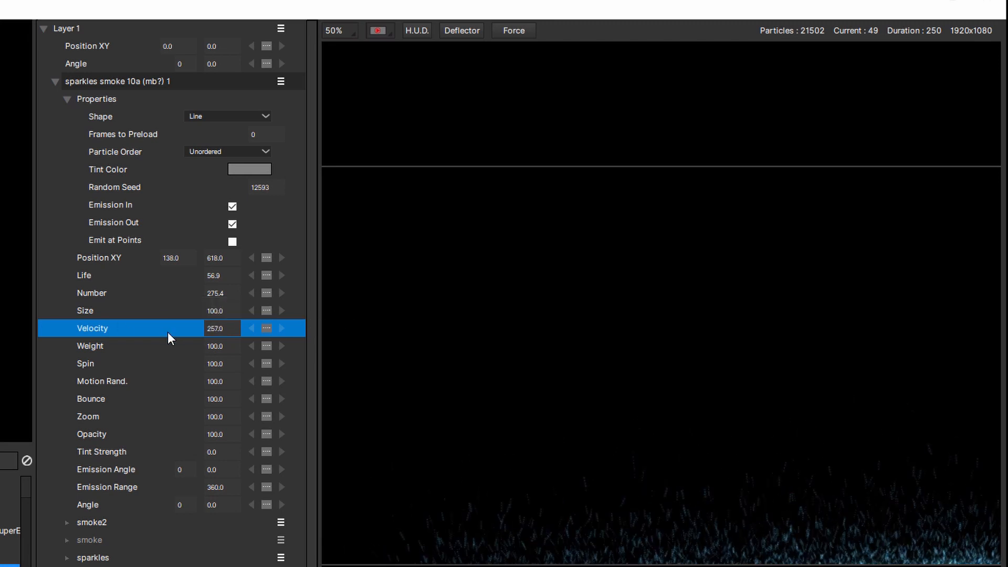
click(226, 276)
drag(253, 275, 292, 276)
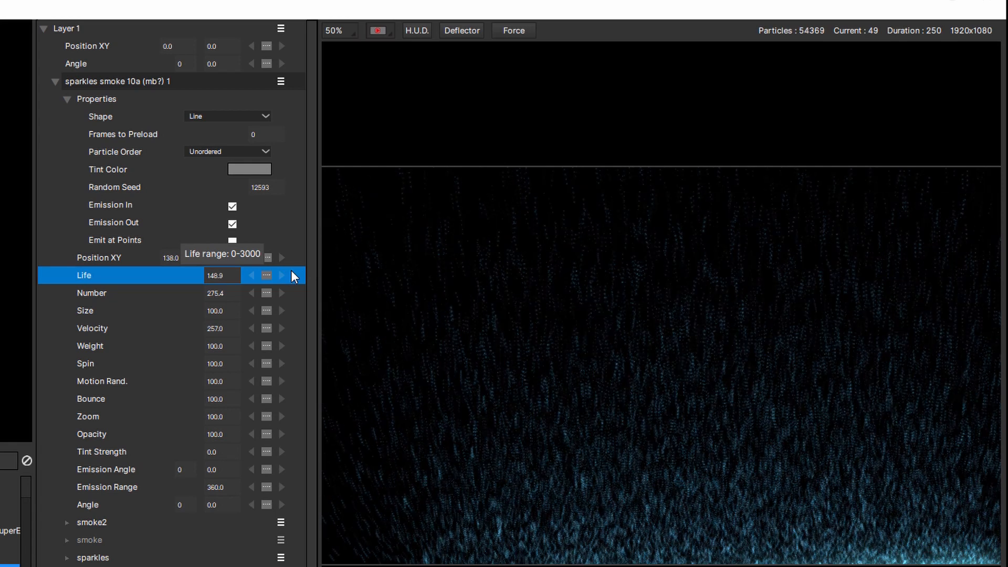
click(207, 293)
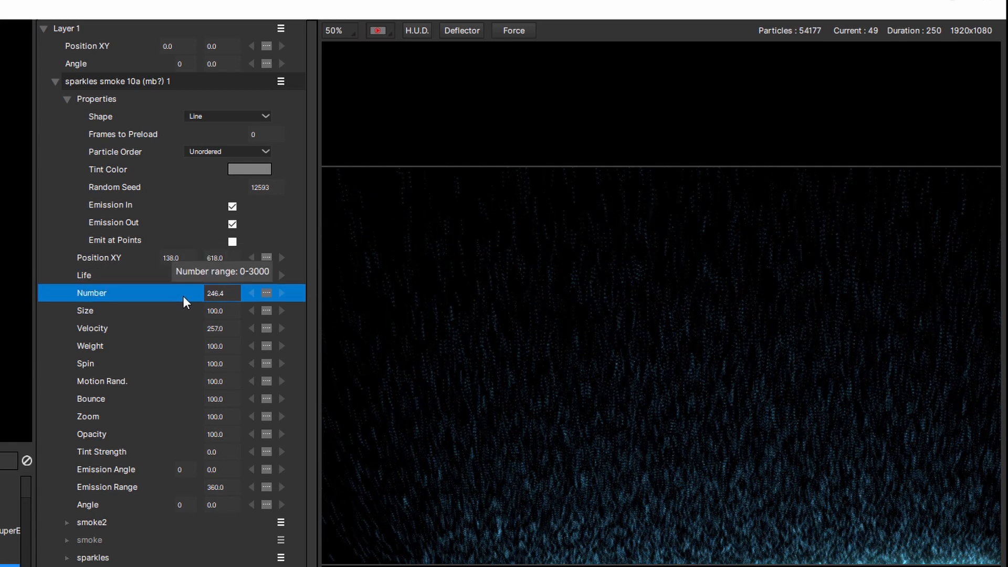
drag(207, 293, 79, 292)
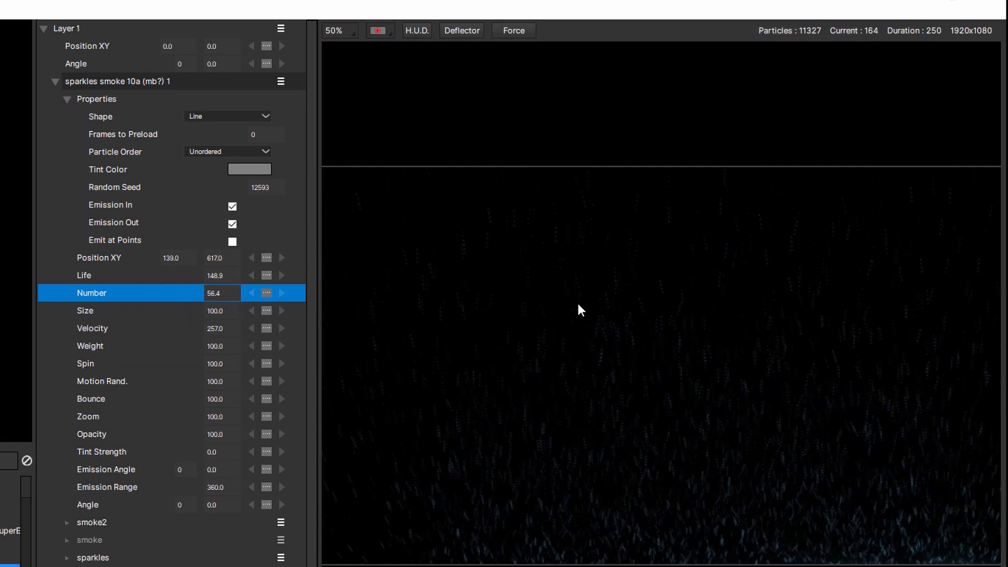
Angle the line emitter diagonally from the frame's lower-left to its upper-right, preview it, and set Number to 81.4.
drag(997, 546, 998, 209)
drag(428, 566, 325, 557)
key(space)
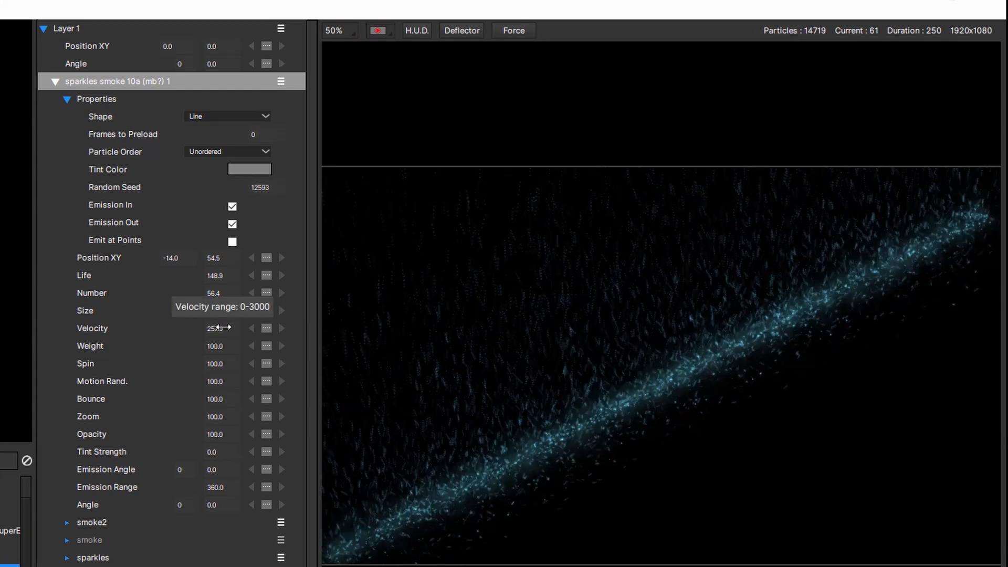
drag(226, 294, 232, 318)
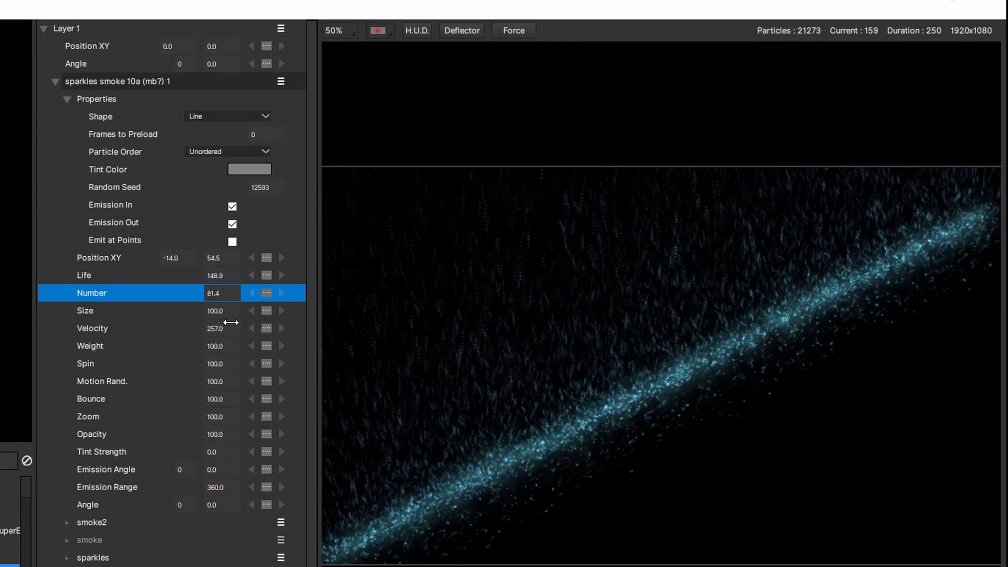
Shorten the diagonal line emitter at both ends, set its Motion Rand. to 218, and apply the particle setup.
drag(397, 519, 531, 434)
drag(950, 237, 814, 288)
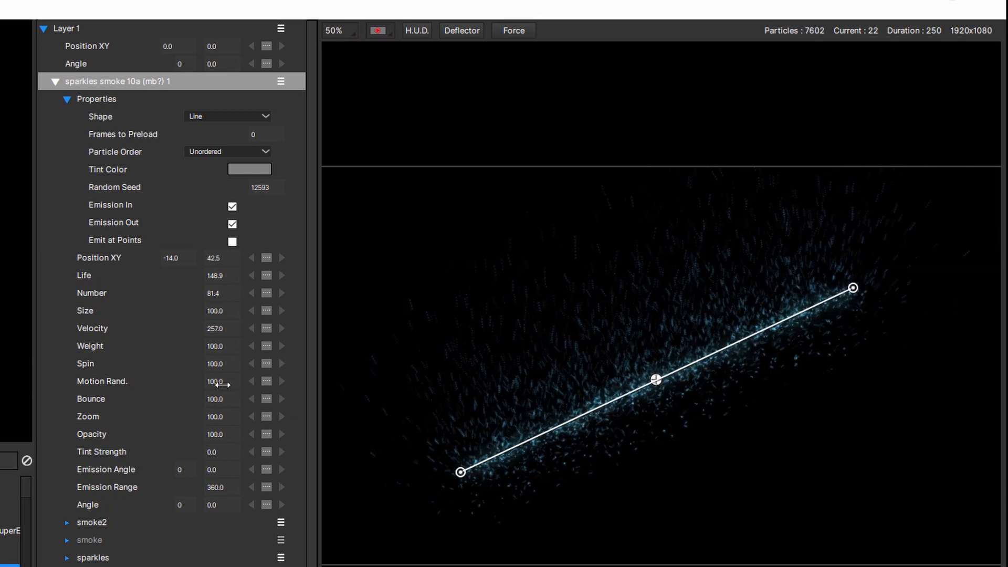
drag(223, 384, 423, 370)
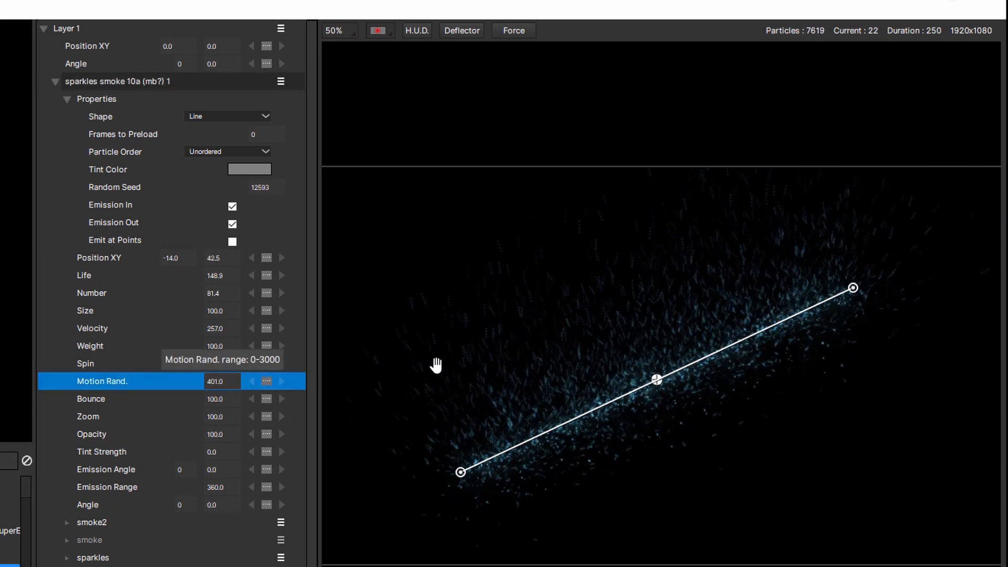
drag(316, 370, 296, 368)
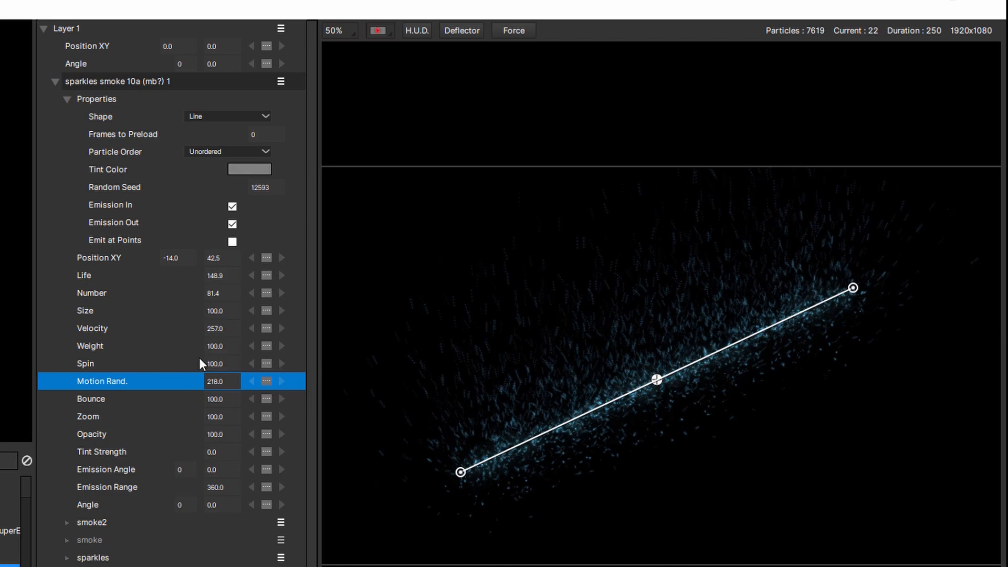
key(space)
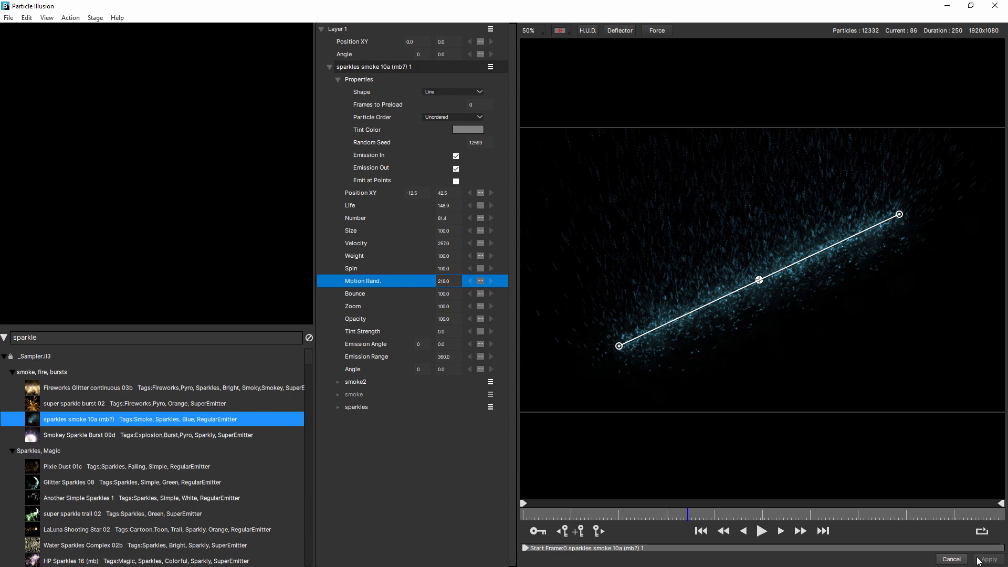
click(981, 560)
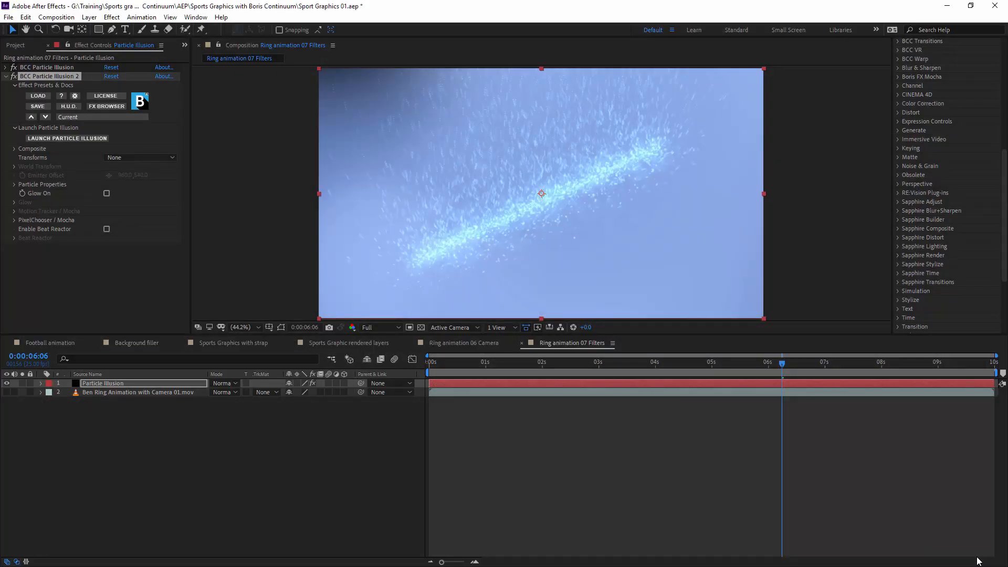
Compare the Composite Style options of BCC Particle Illusion 2 and set it to Alpha + Apply Mode.
click(15, 150)
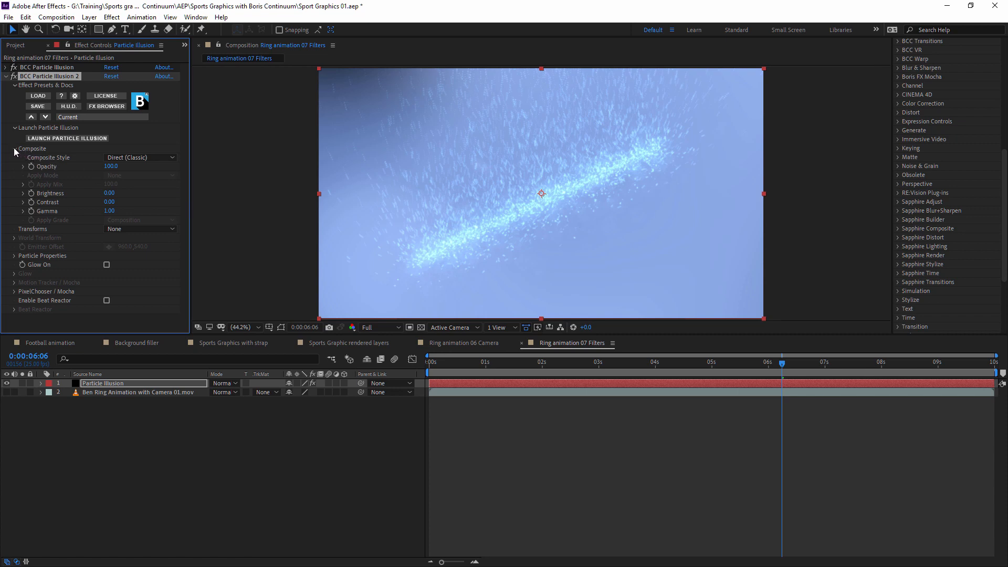
click(15, 149)
click(14, 149)
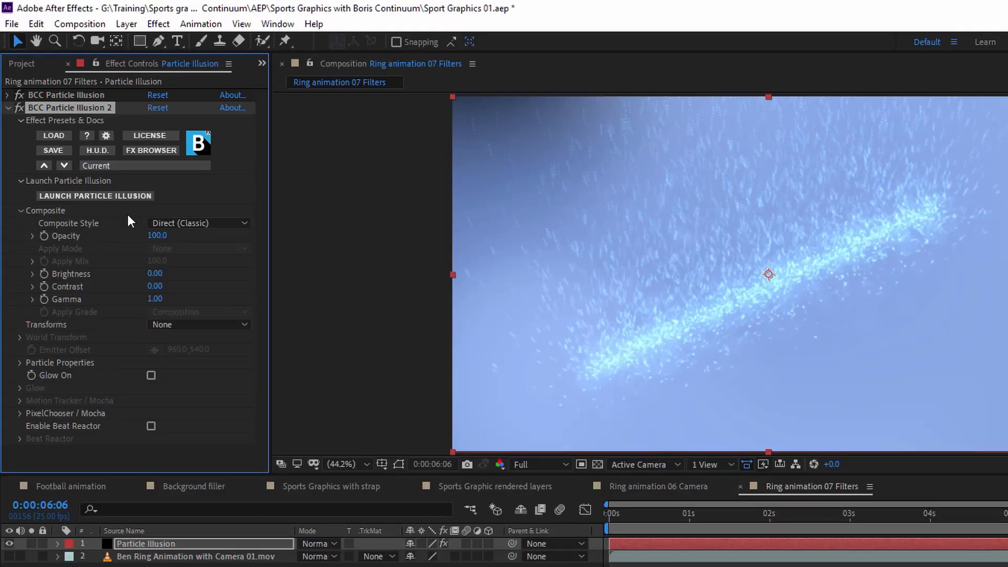
click(206, 223)
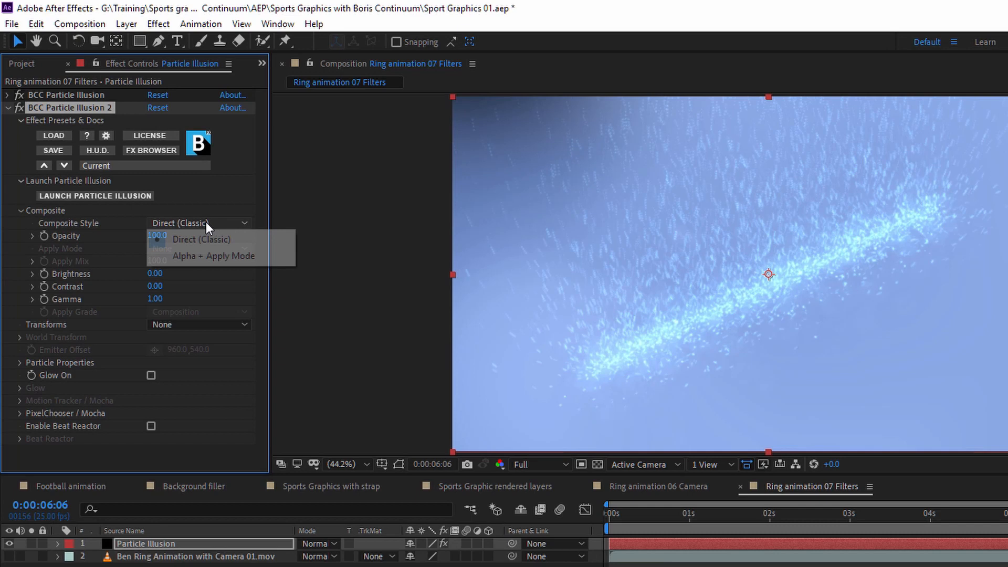
click(210, 258)
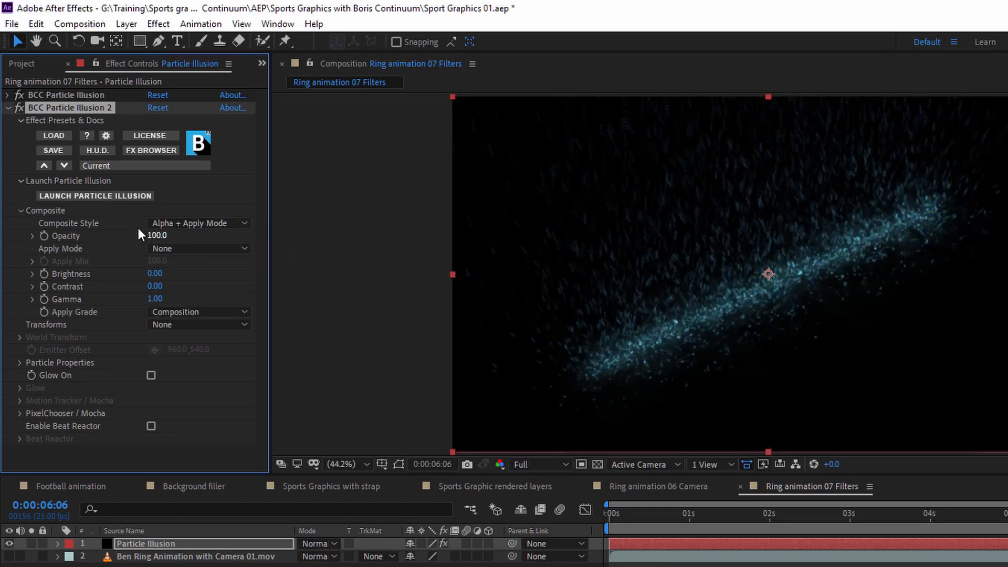
click(173, 223)
click(200, 239)
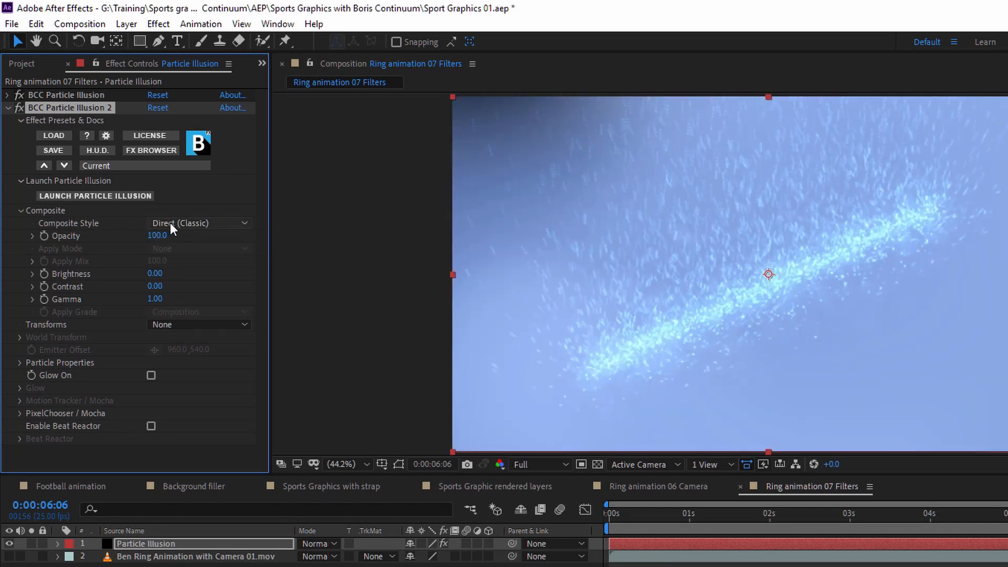
click(197, 223)
click(197, 255)
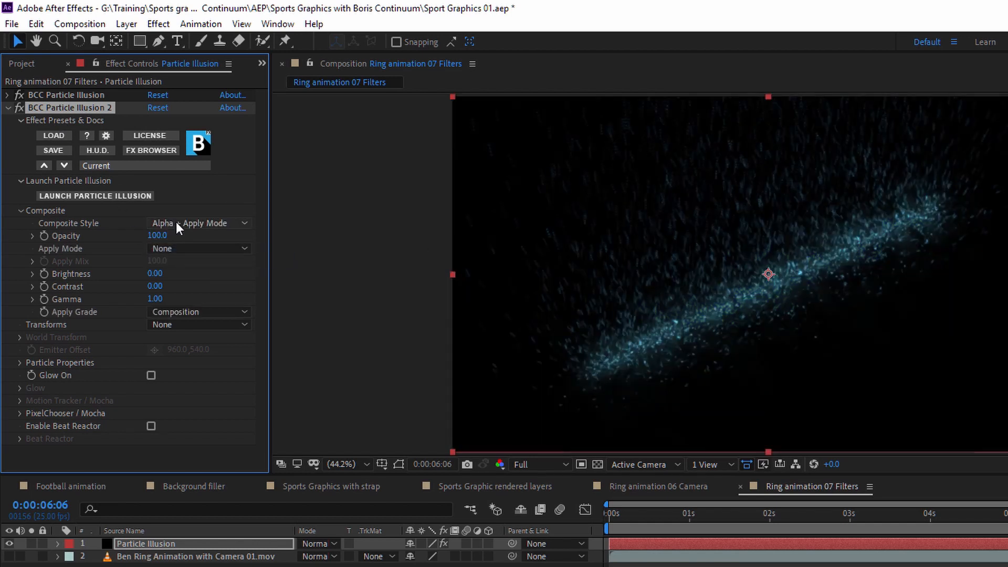
Try Screen as the Apply Mode of BCC Particle Illusion 2 and settle on Add.
click(201, 249)
click(220, 345)
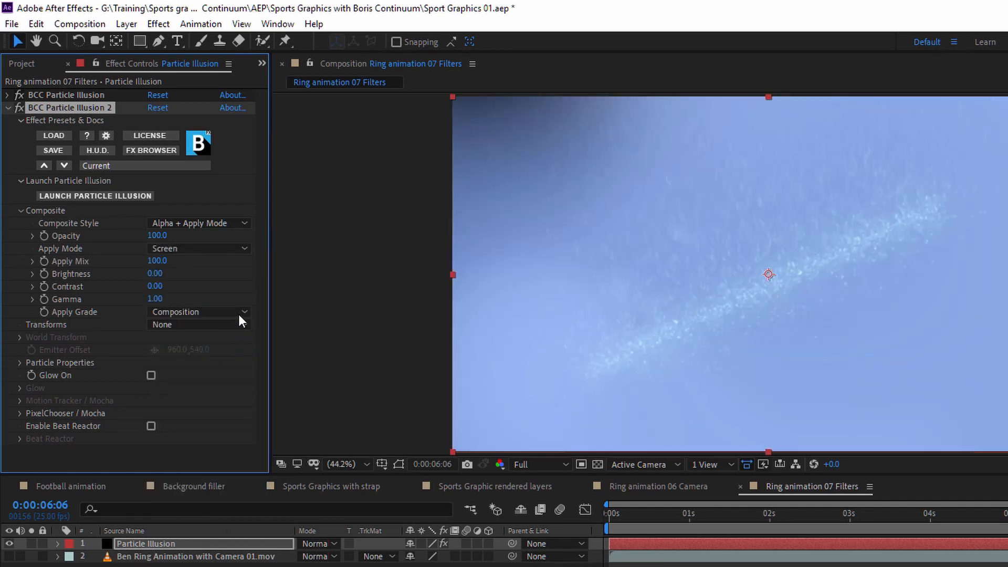
click(227, 248)
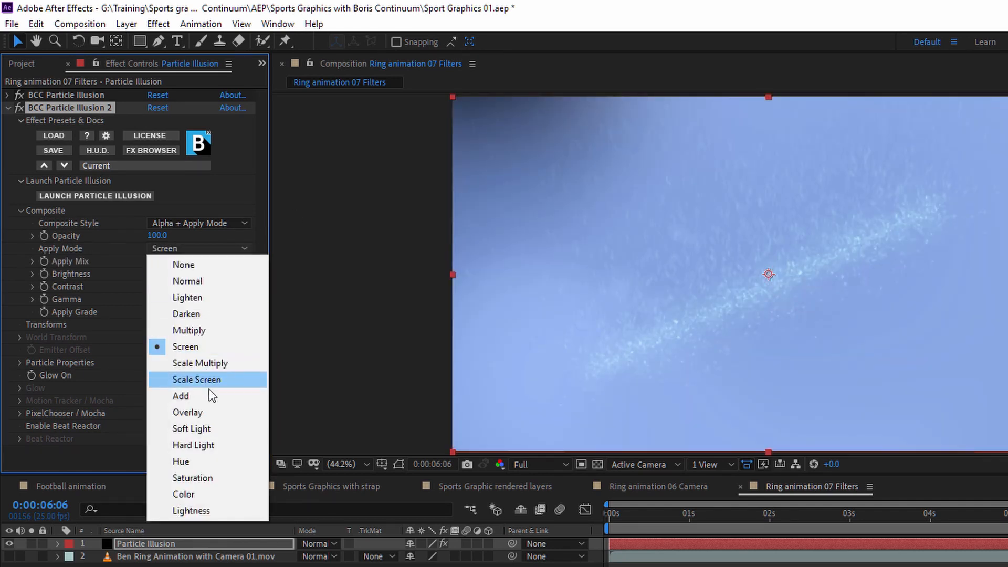
click(212, 396)
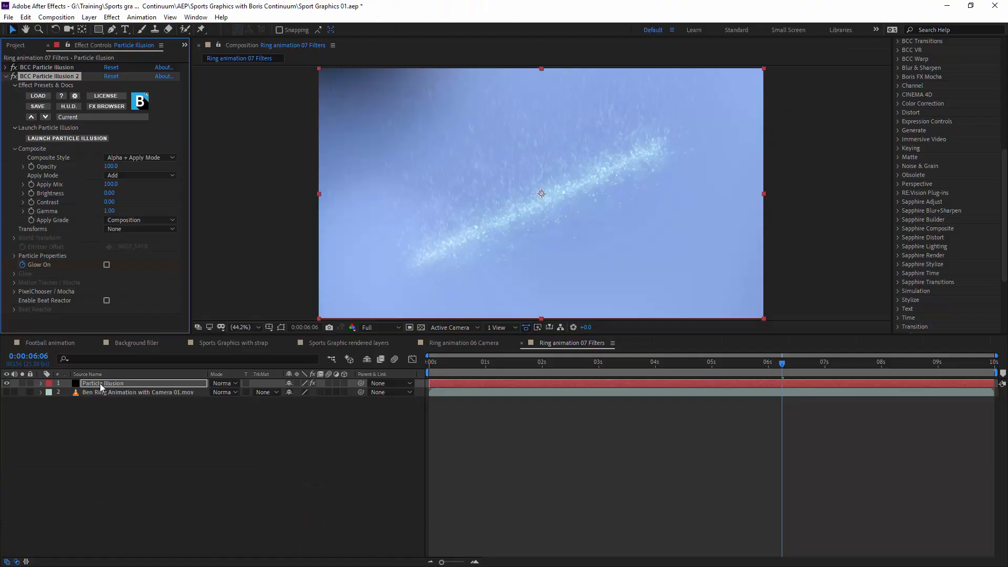
Place the Particle Illusion layer beneath the ring animation footage, make the footage visible, and scrub through the composite.
drag(141, 547, 138, 566)
click(6, 383)
drag(465, 362, 922, 376)
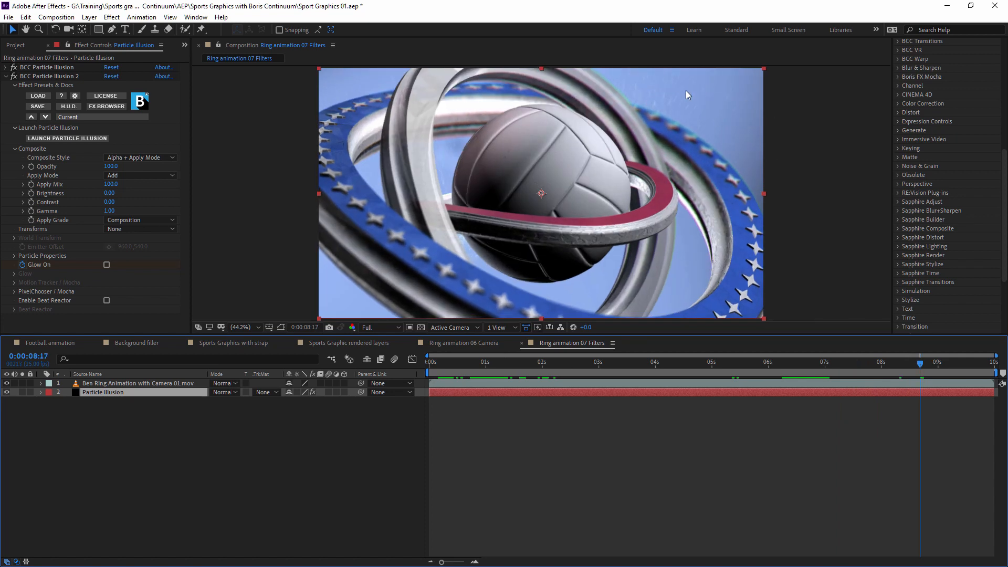
Keyframe the Number of BCC Particle Illusion 2 from 0 at 0:00:01:01 to 100 at 0:00:01:15.
mouse_move(501, 366)
mouse_down()
mouse_move(643, 371)
mouse_move(459, 369)
mouse_move(489, 367)
mouse_up()
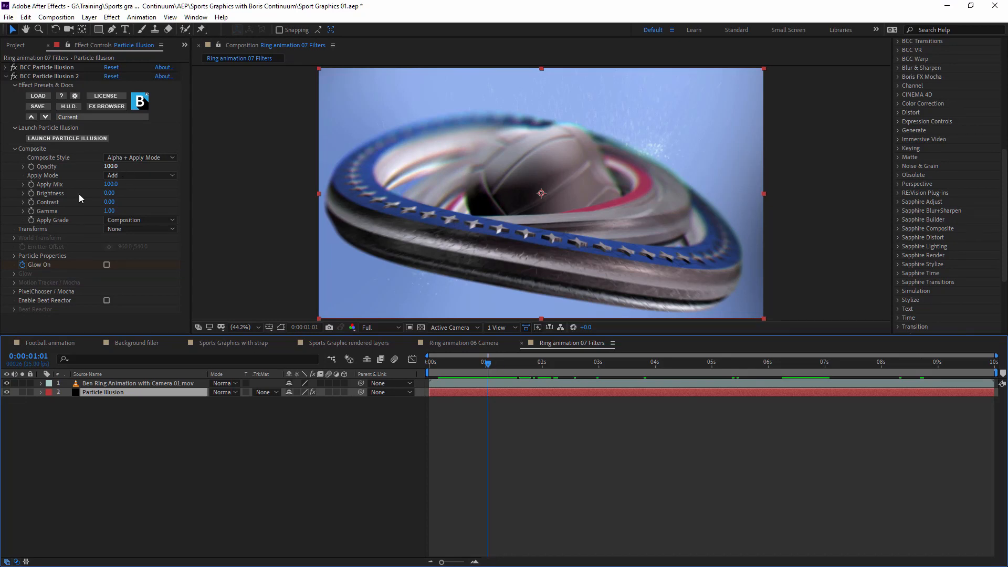
click(15, 256)
scroll(15, 257, down, 1)
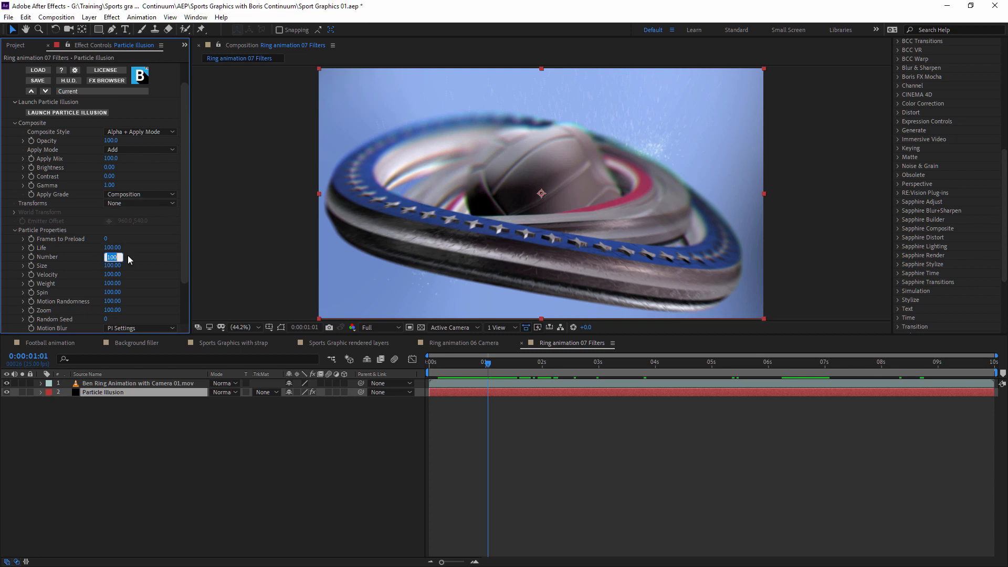
text(0)
key(Return)
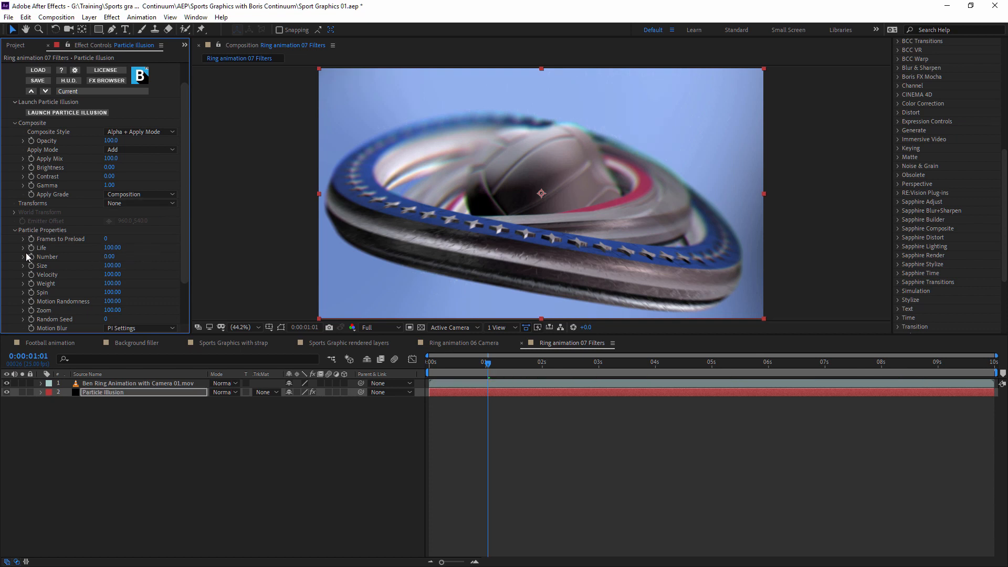
click(520, 362)
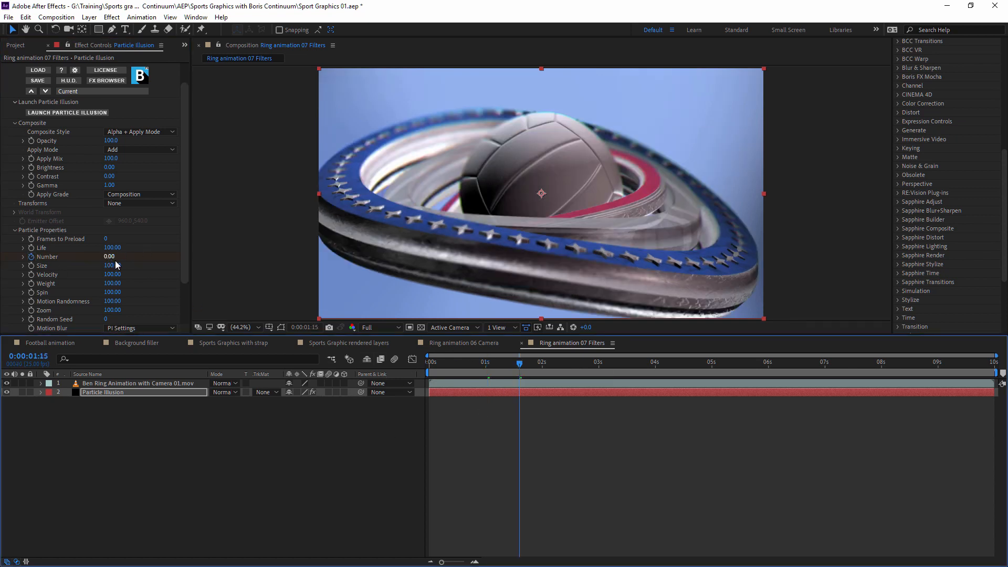
drag(115, 259, 159, 256)
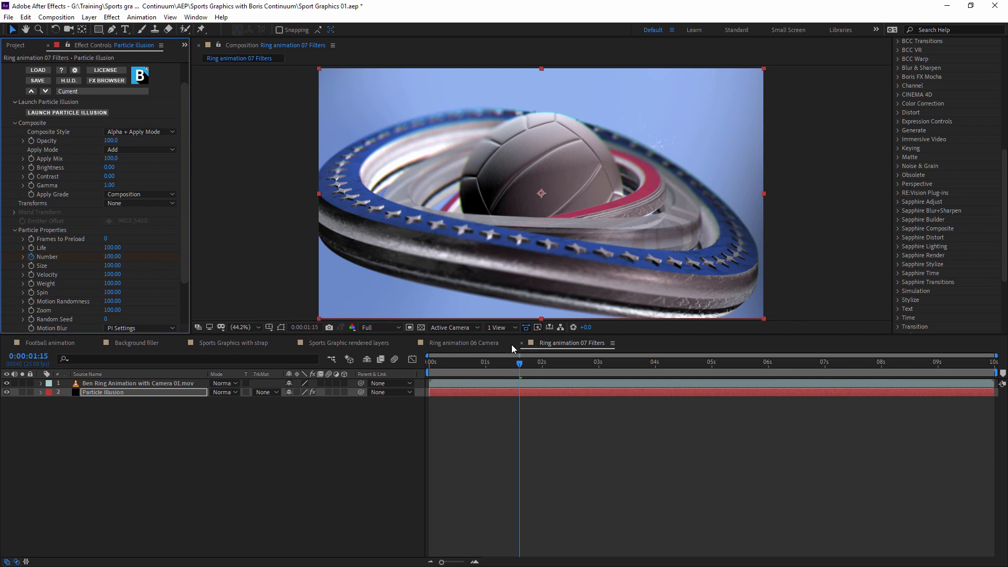
Preview the composite from 0:00:00:18 in an enlarged composition viewer to check how the sparkles appear.
drag(496, 370, 470, 363)
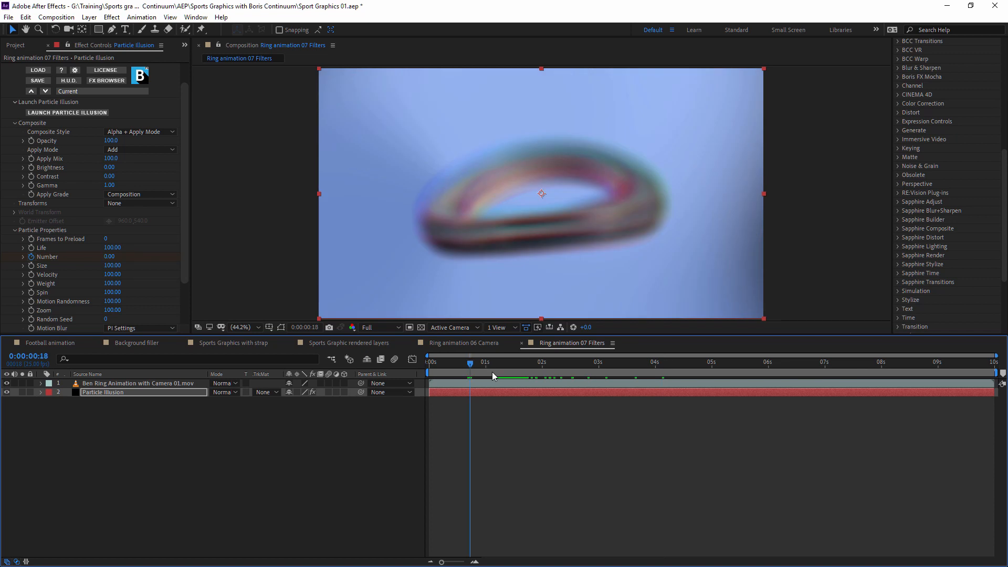
key(space)
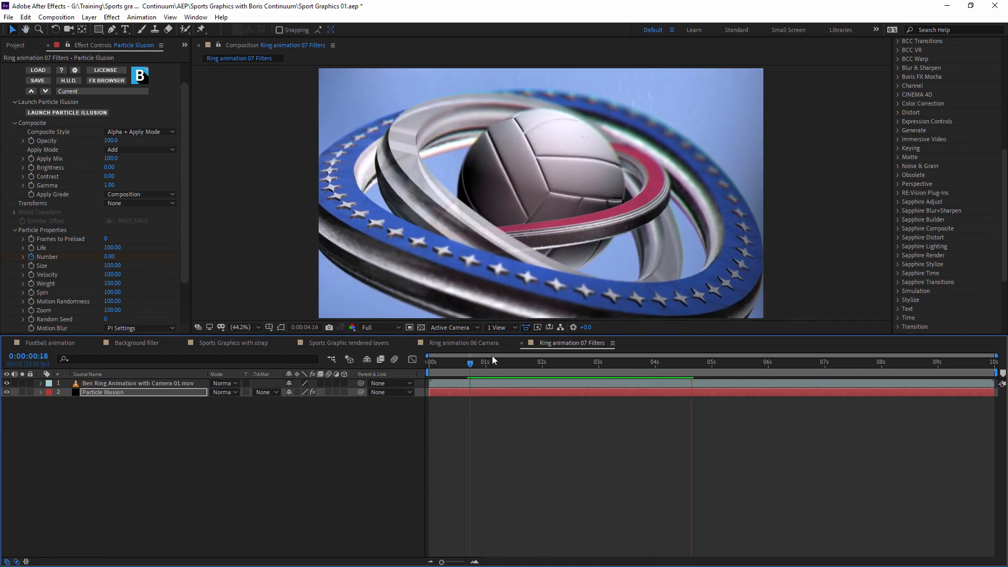
drag(340, 335, 332, 446)
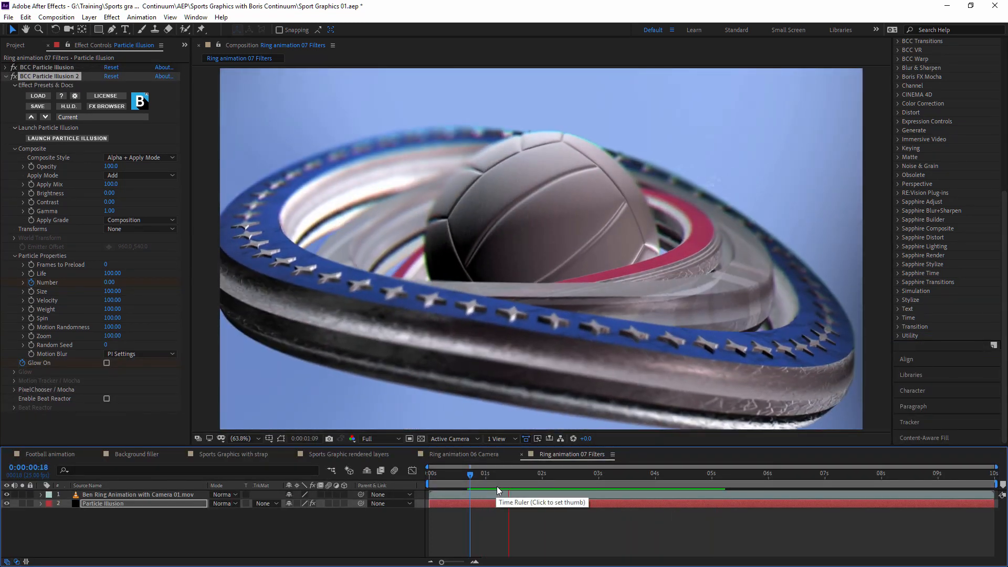
key(space)
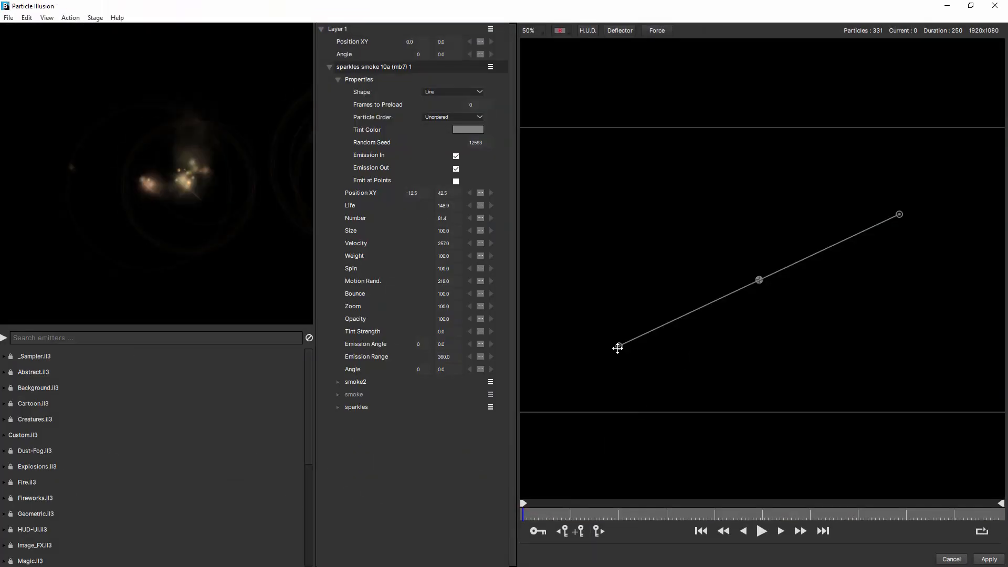
Extend the line emitter farther toward the frame's lower-left corner and preview the particles behind the rings.
drag(617, 346, 577, 372)
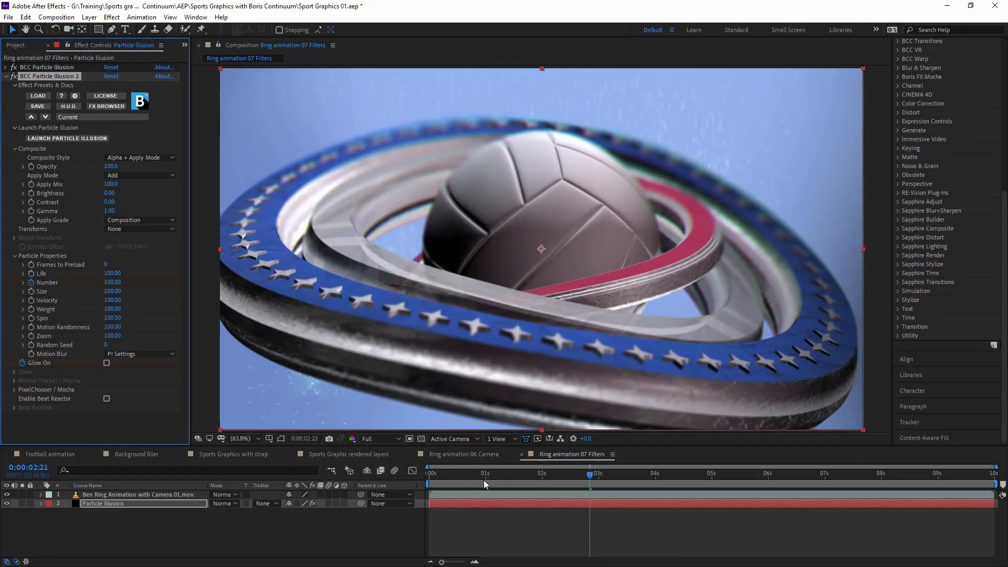
drag(484, 480, 769, 480)
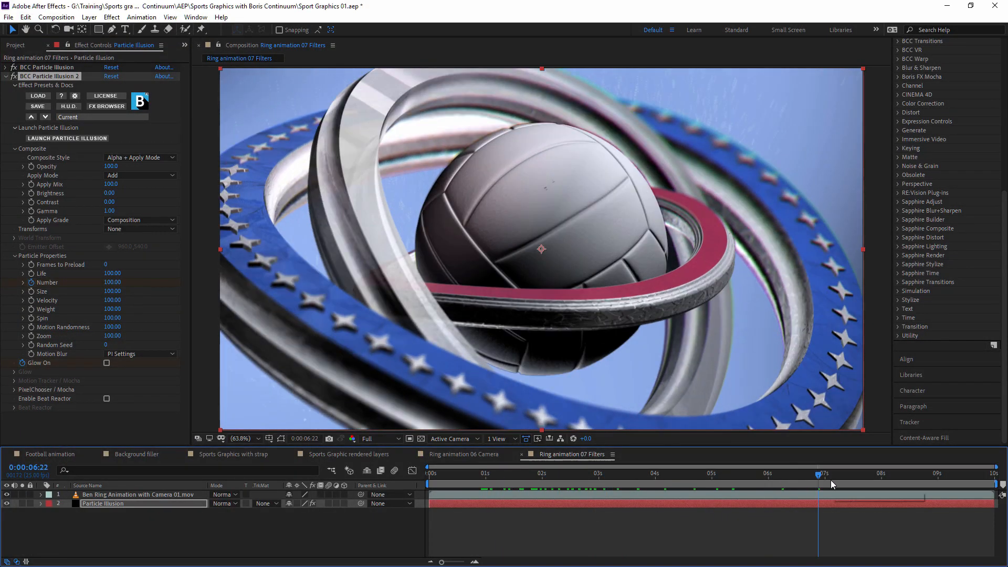
key(space)
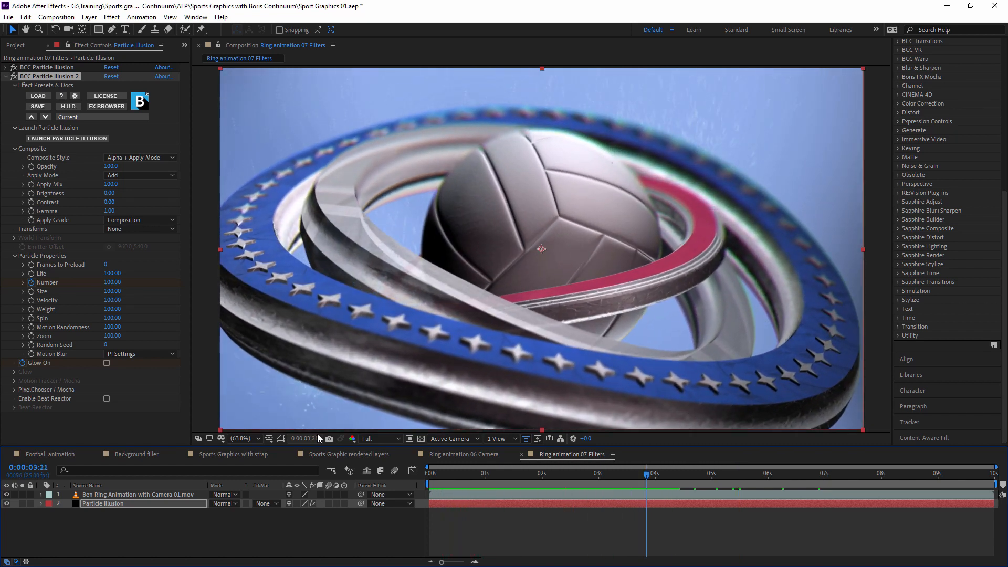
key(space)
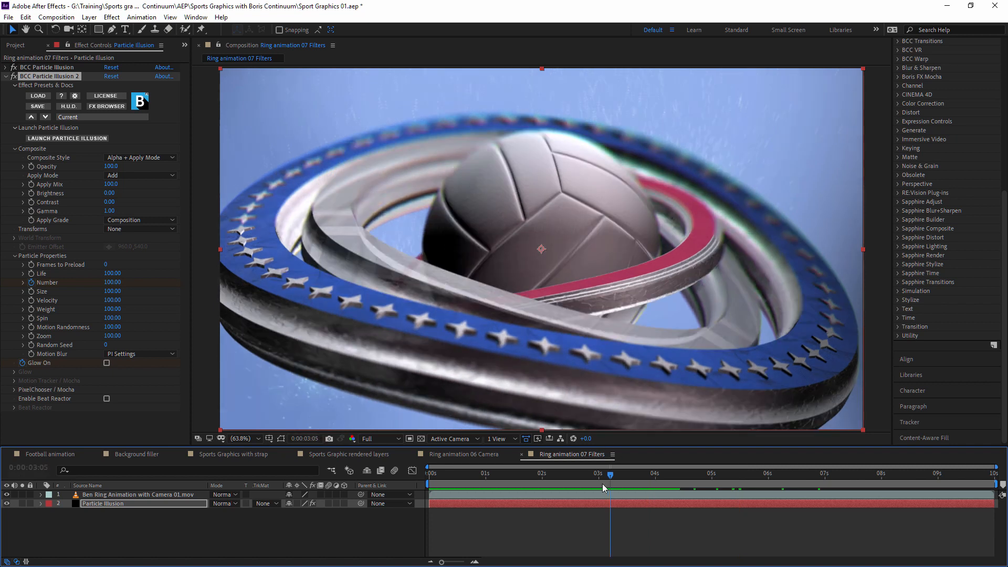
drag(604, 488, 647, 479)
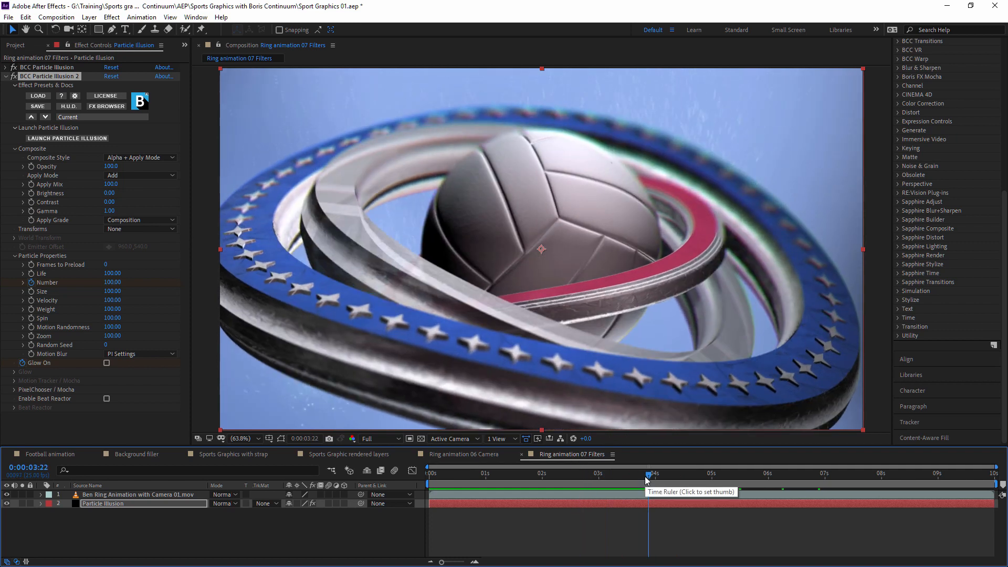
Hide the Particle Illusion layer, select the ring animation footage, and go to the frame at 0:00:06:17.
click(7, 504)
click(152, 496)
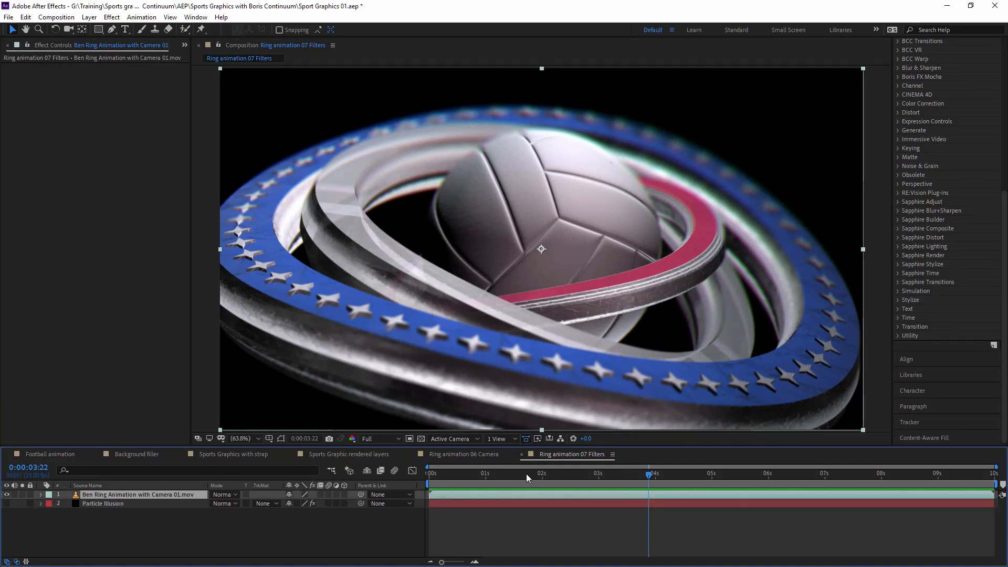
drag(649, 472, 771, 468)
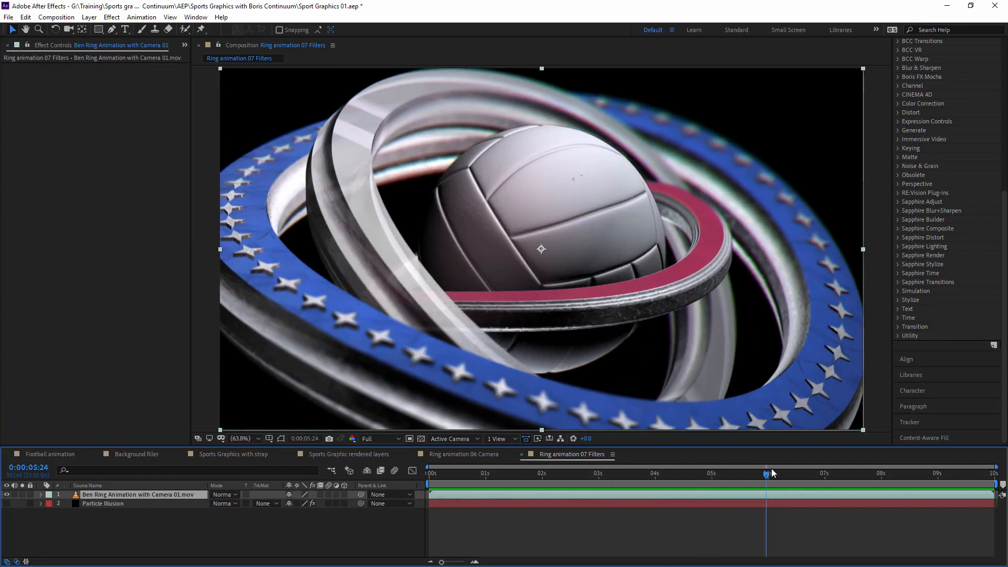
key(space)
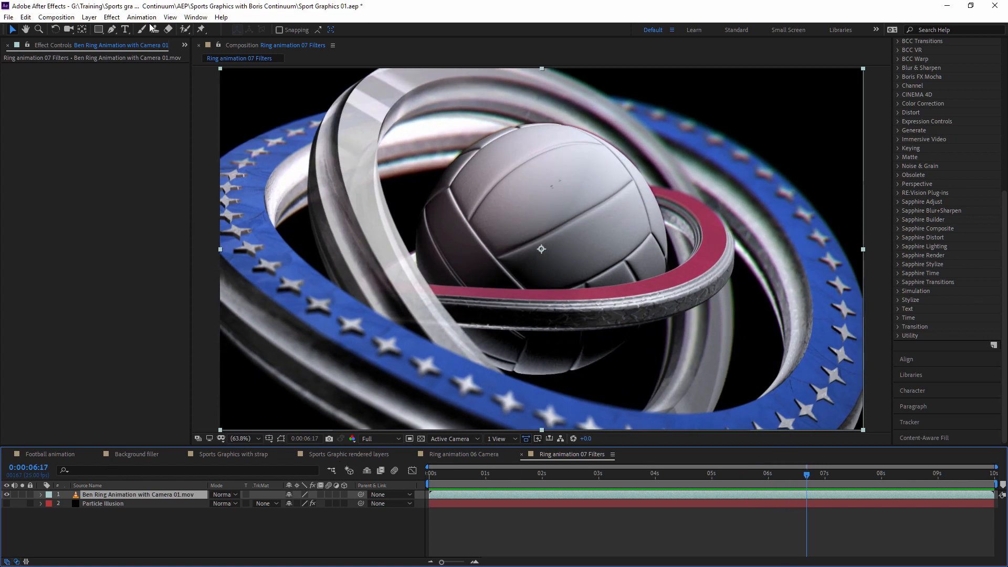
Apply the BCC Edge Lighting effect from BCC Lights to the ring animation footage.
click(106, 19)
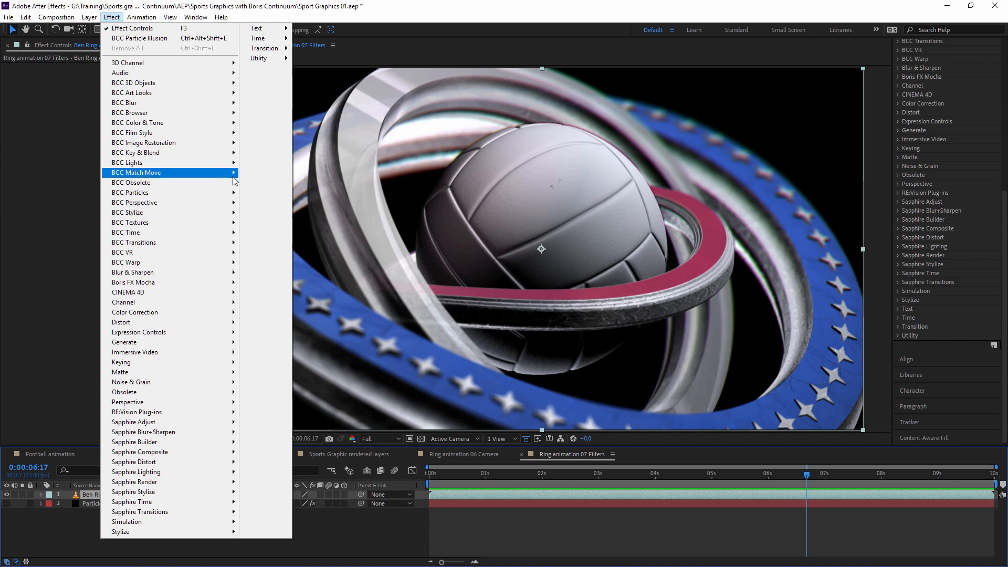
mouse_move(216, 173)
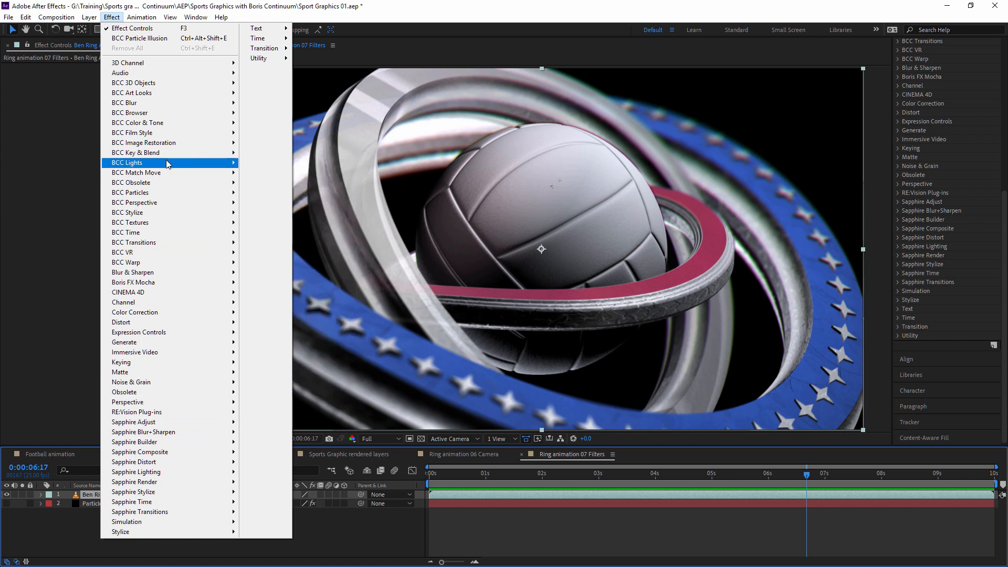
mouse_move(168, 164)
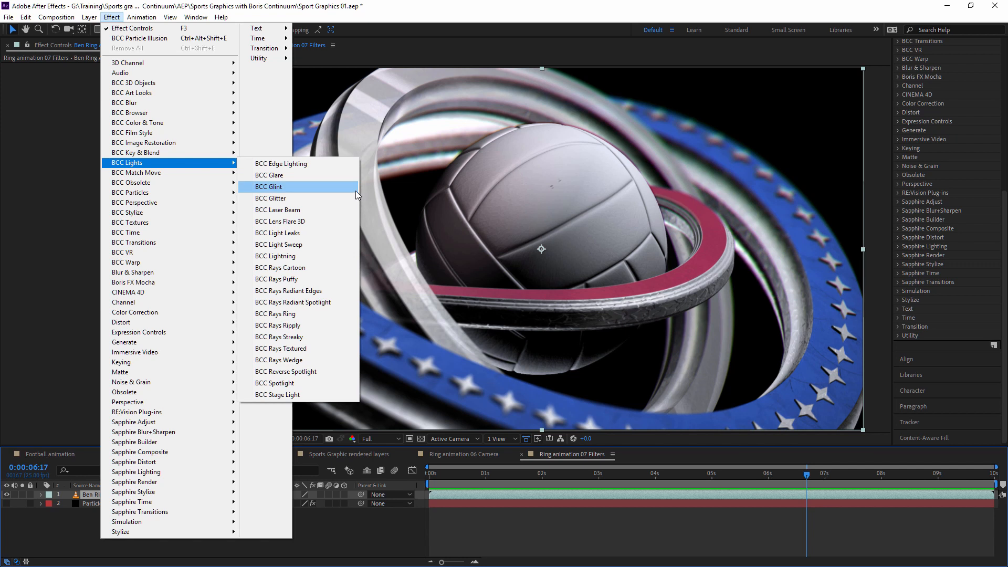
click(330, 165)
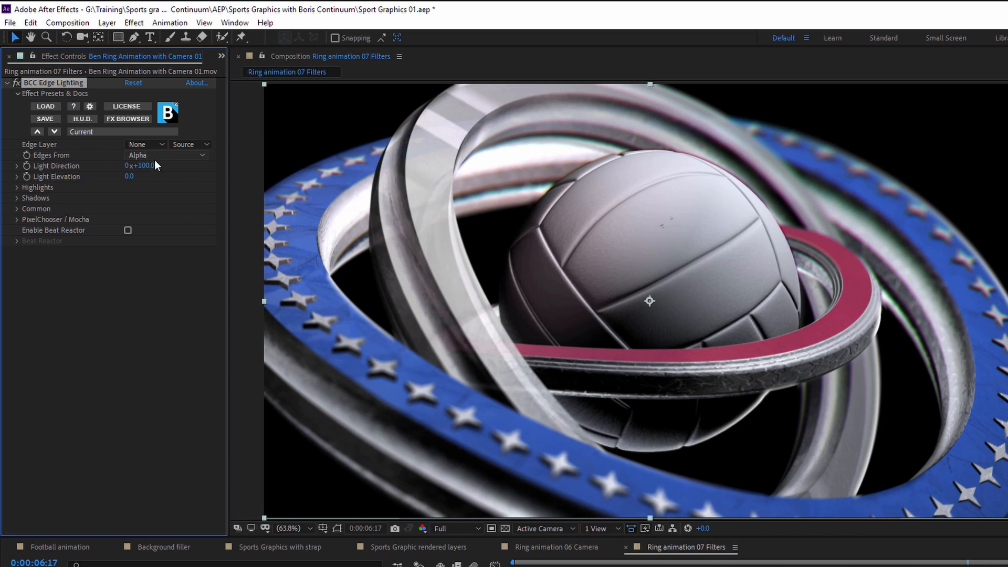
Set Edge Lighting's Light Direction to 80° and its Light Elevation to 89.
drag(145, 176, 190, 172)
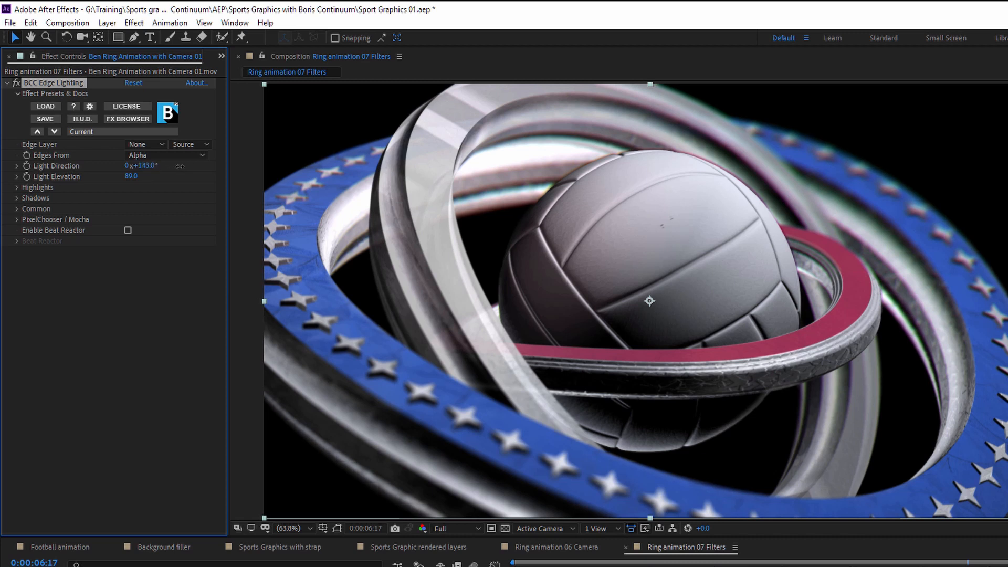
drag(240, 166, 213, 167)
drag(101, 167, 204, 156)
mouse_move(100, 156)
mouse_down()
mouse_move(0, 157)
mouse_move(81, 162)
mouse_up()
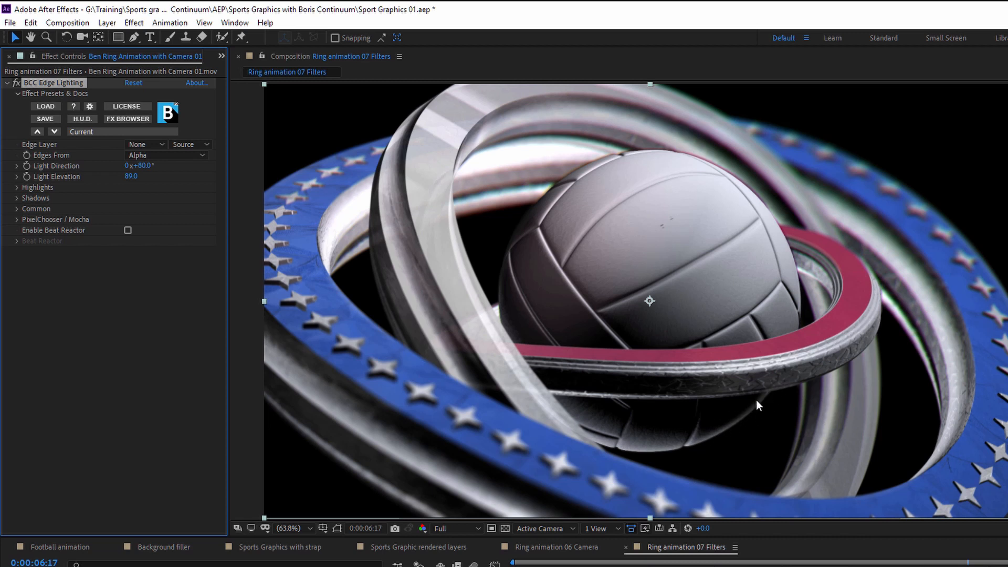
Set the Edge Lighting Shadow Intensity to 0.
click(17, 198)
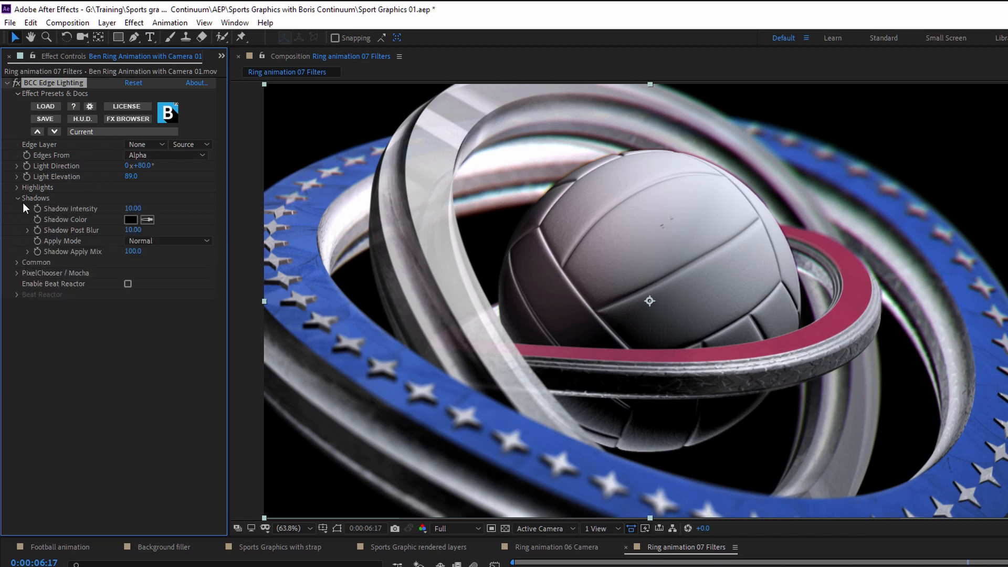
click(138, 209)
text(0)
key(Return)
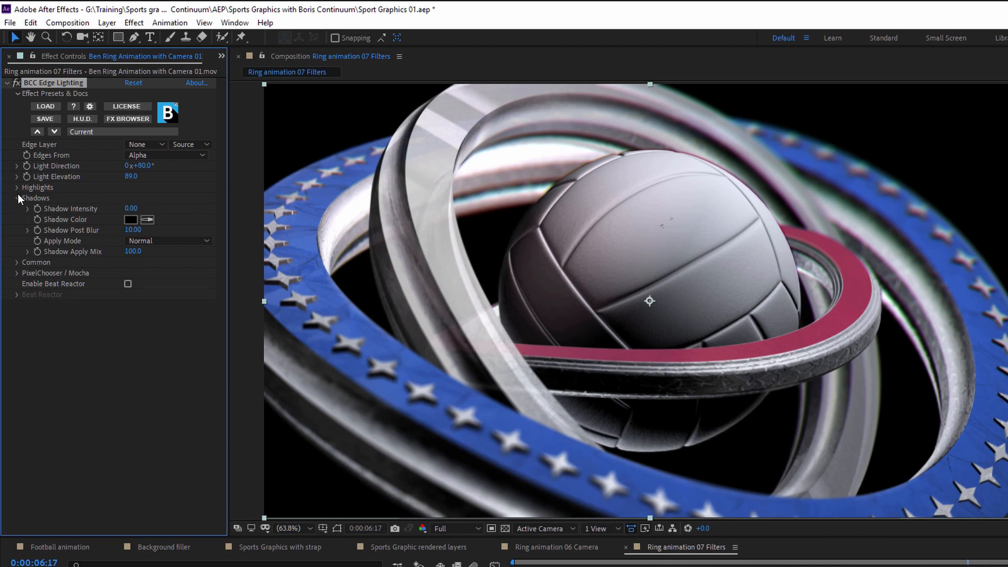
click(18, 198)
Adjust Edge Lighting to Highlight Intensity 11, Highlight Post Blur 11, Light Elevation 23 and Light Direction 59°.
click(18, 187)
drag(131, 198, 191, 201)
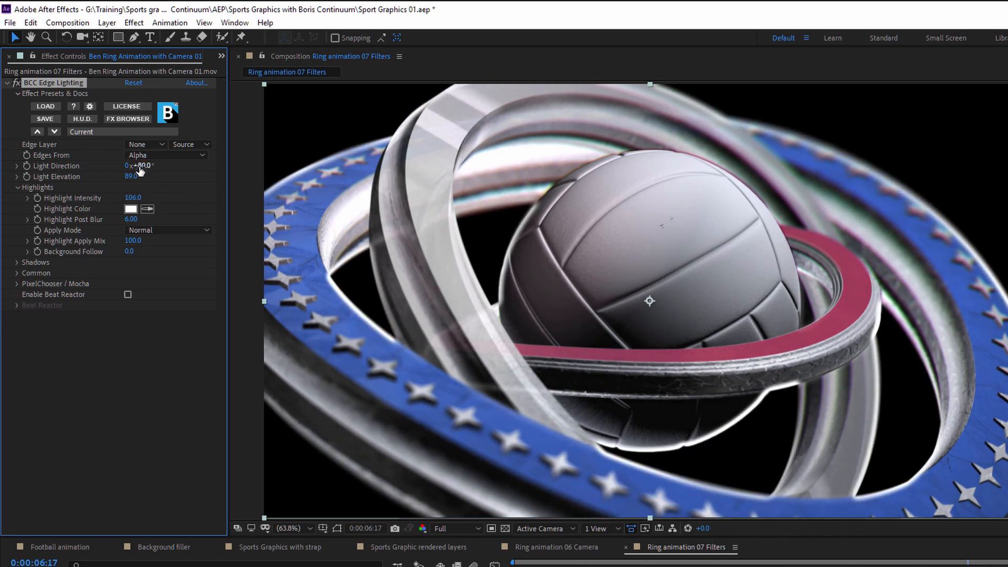
drag(146, 166, 13, 198)
drag(127, 219, 136, 218)
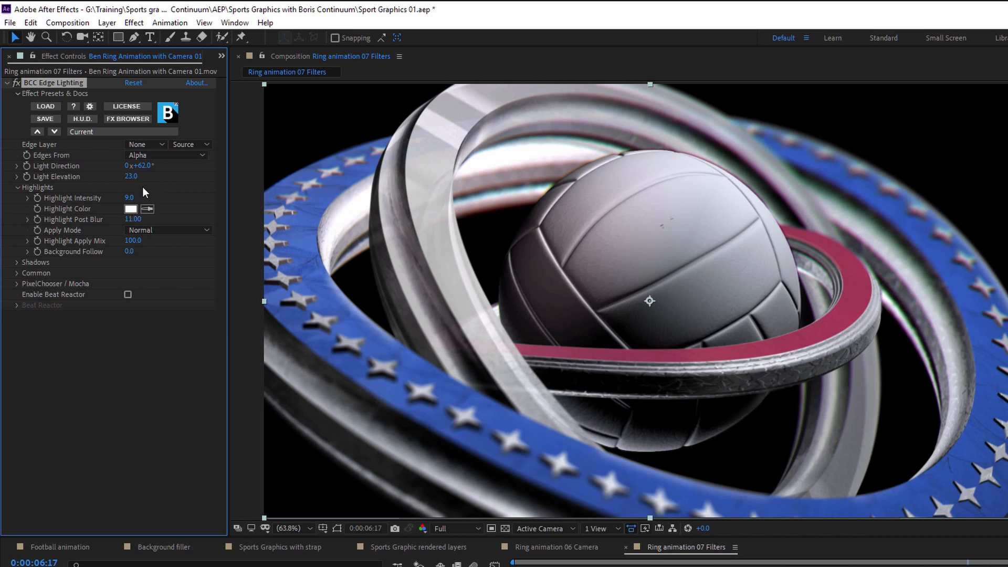
drag(138, 200, 146, 166)
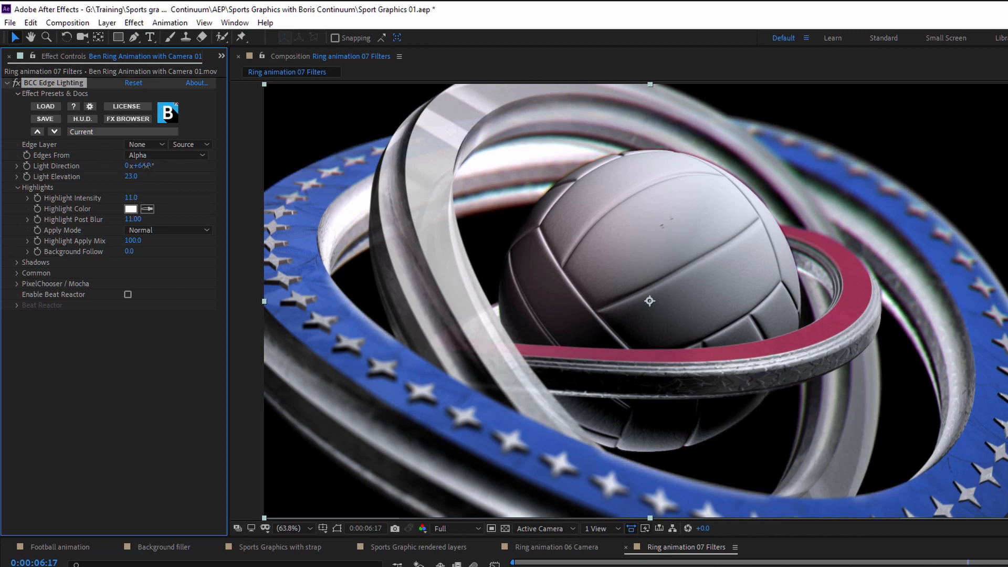
Keyframe the Edge Lighting Light Direction from 59° at 0:00:01:05 to 154° at 0:00:09:24.
key(space)
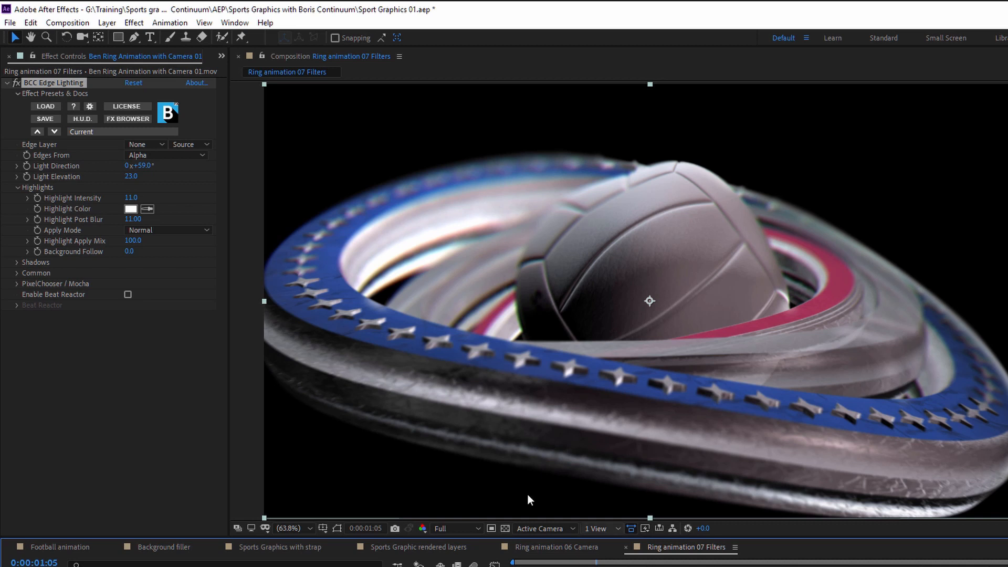
click(27, 166)
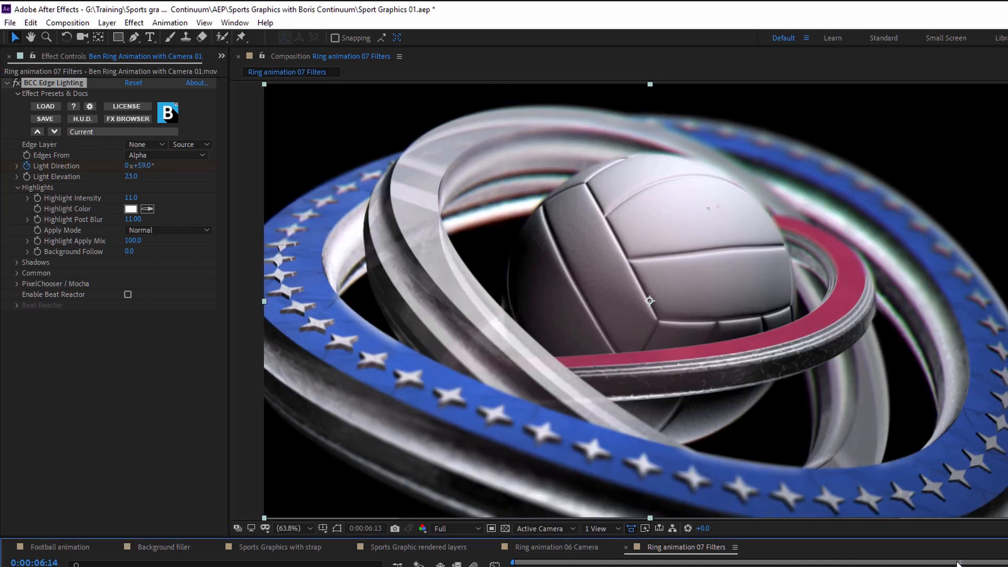
scroll(927, 178, up, 6)
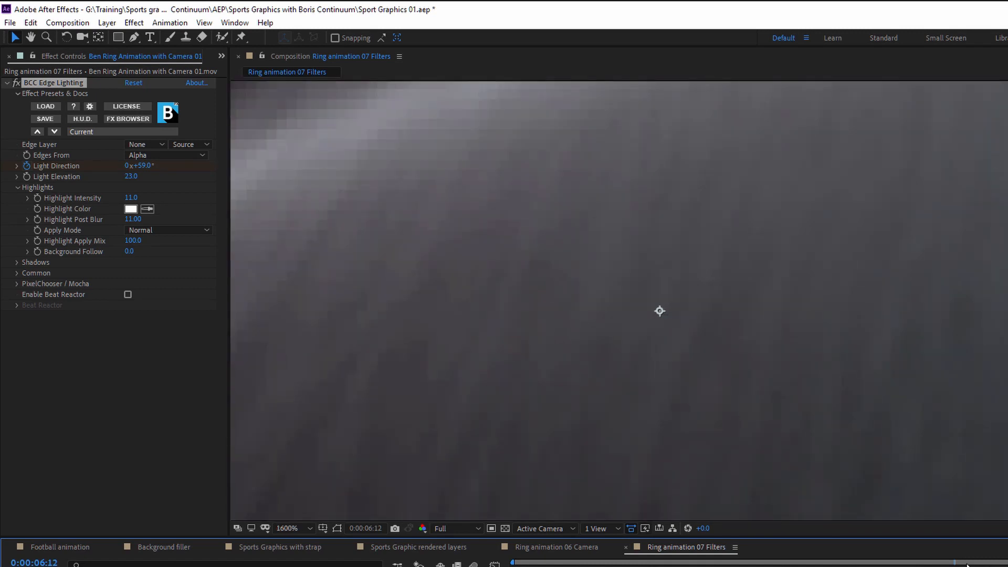
click(311, 527)
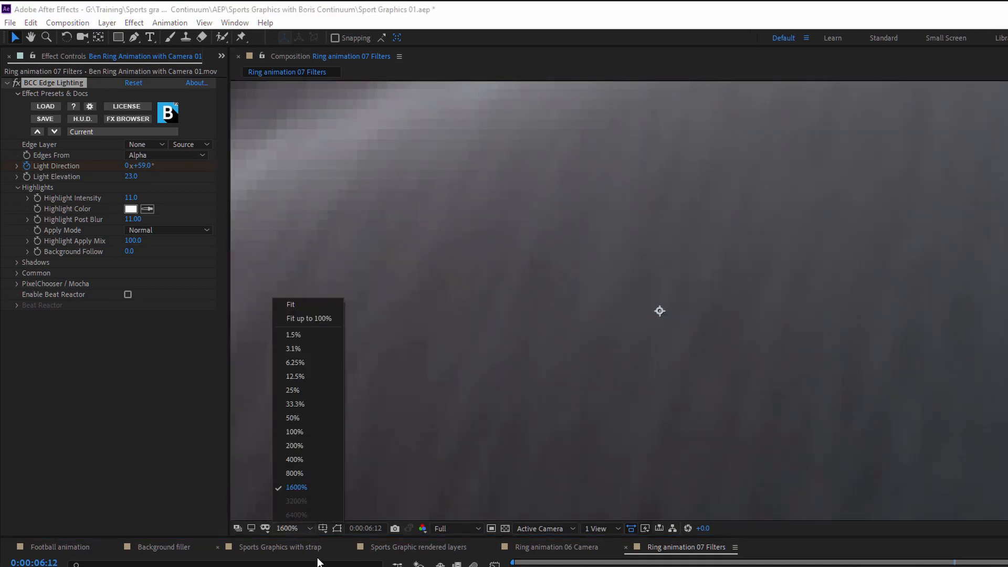
click(340, 323)
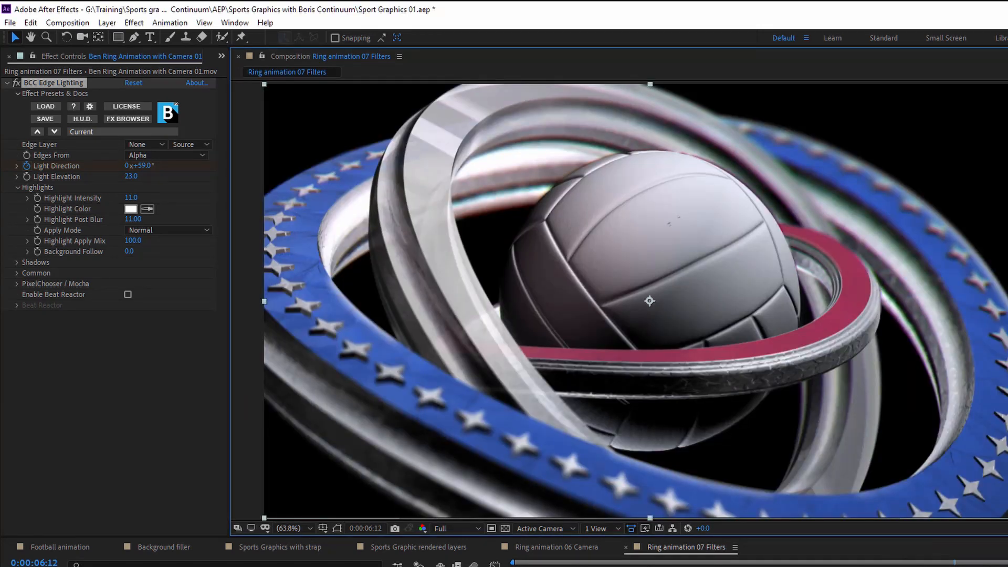
key(space)
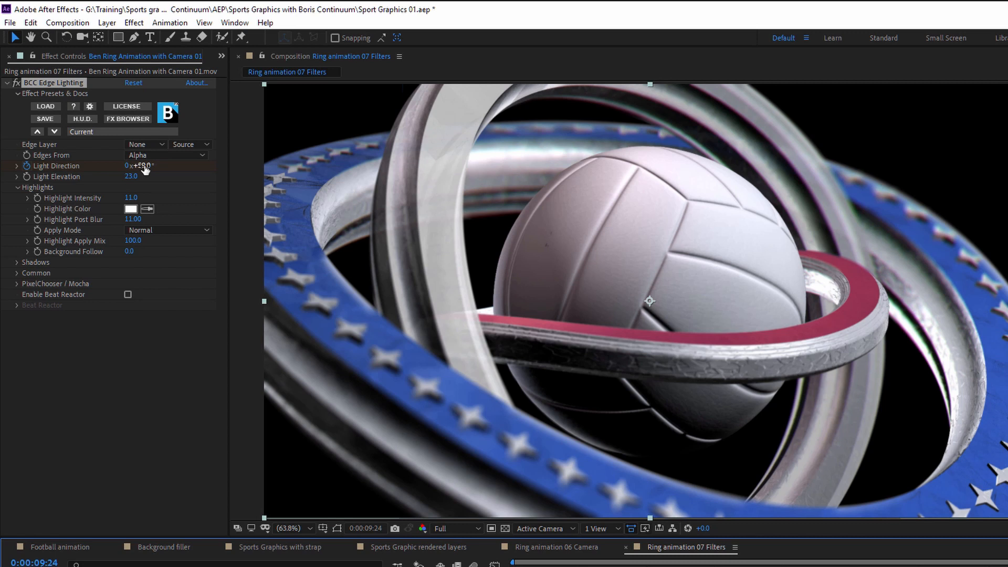
drag(146, 165, 200, 166)
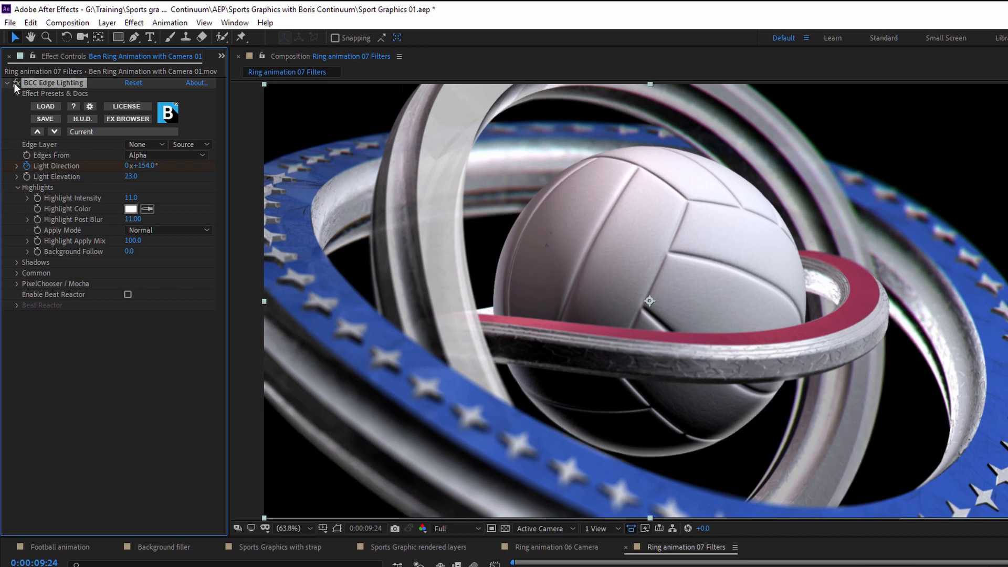
Set the Highlight Post Blur to 15 and preview the moving edge light from about 0:00:01:01.
drag(126, 219, 129, 220)
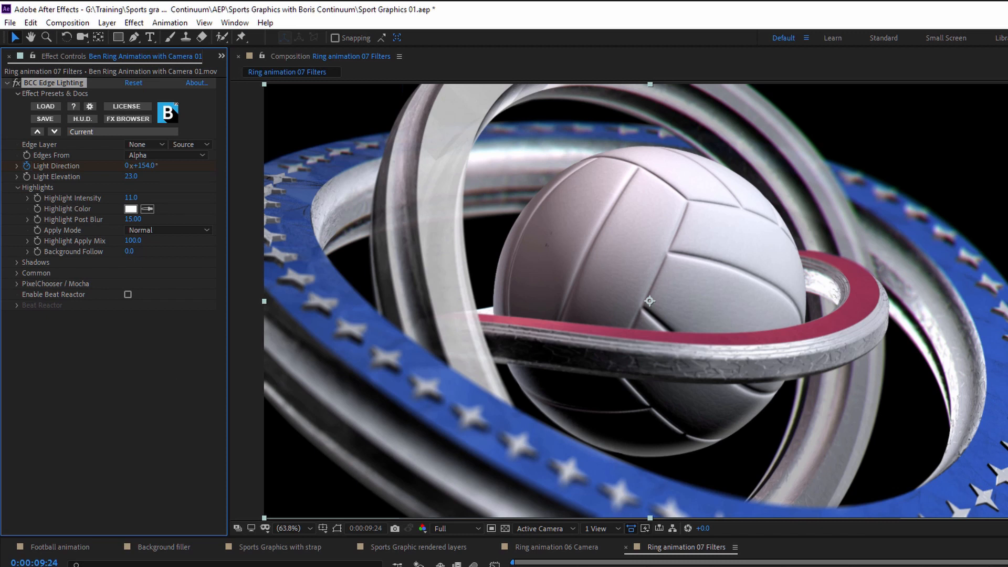
key(space)
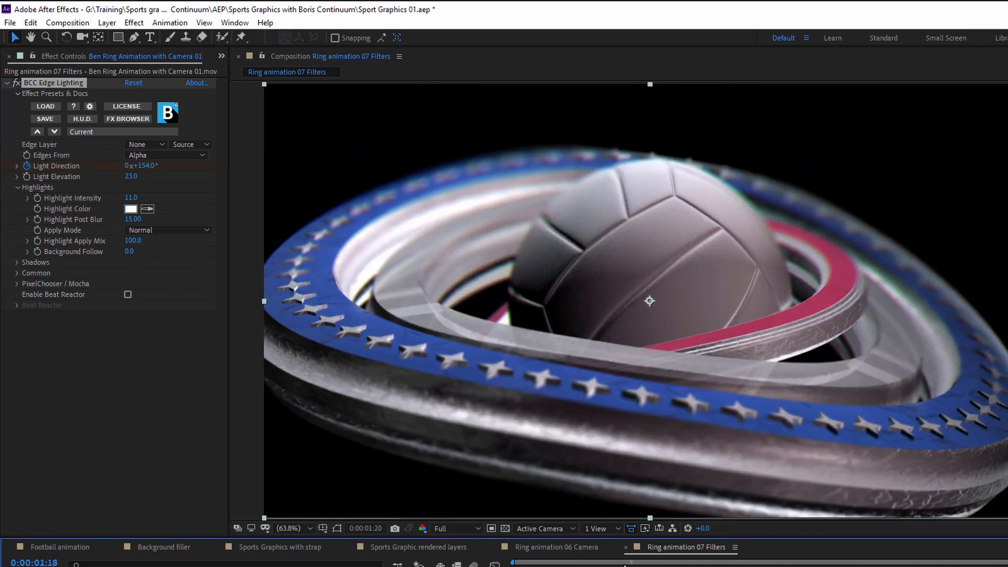
drag(624, 565, 579, 557)
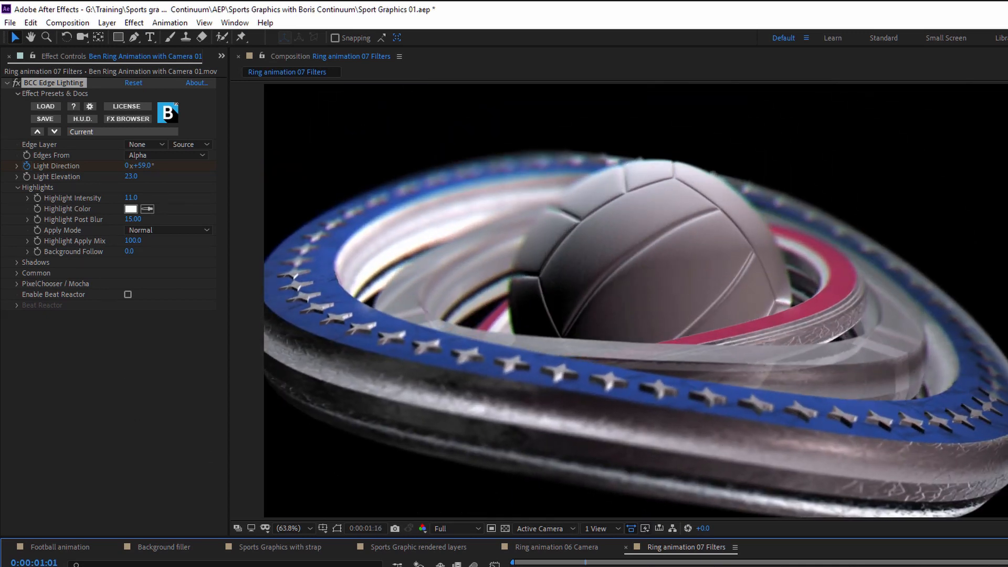
key(space)
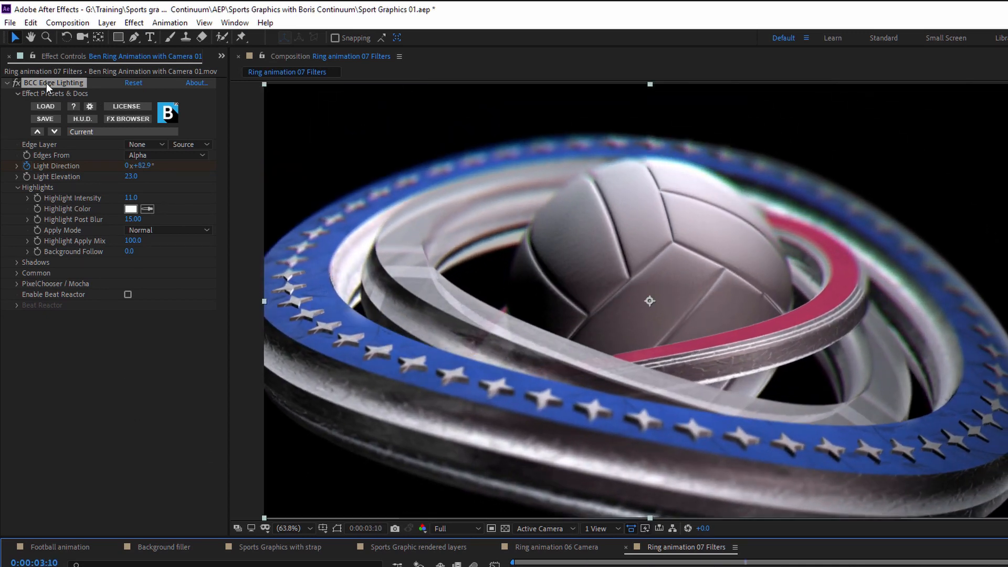
Collapse the Edge Lighting settings and apply BCC Light Sweep to the ring footage while viewing the frame at 0:00:05:16.
click(7, 83)
drag(893, 563, 917, 562)
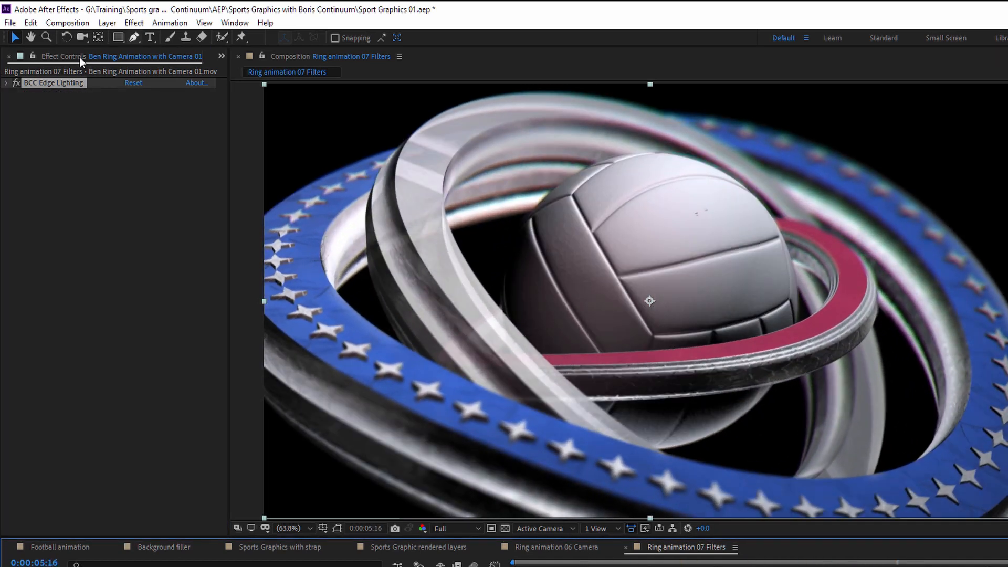
click(170, 22)
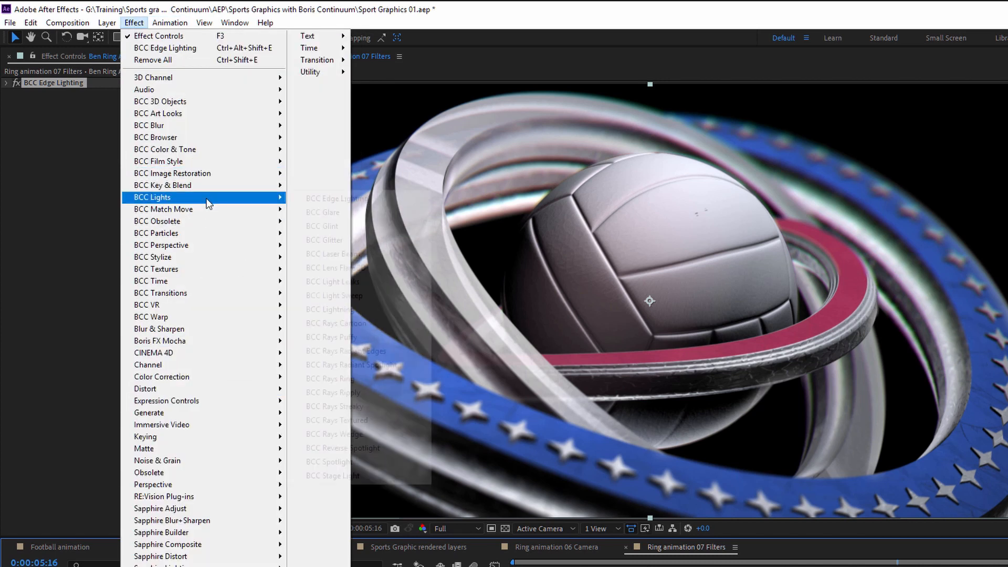
mouse_move(209, 199)
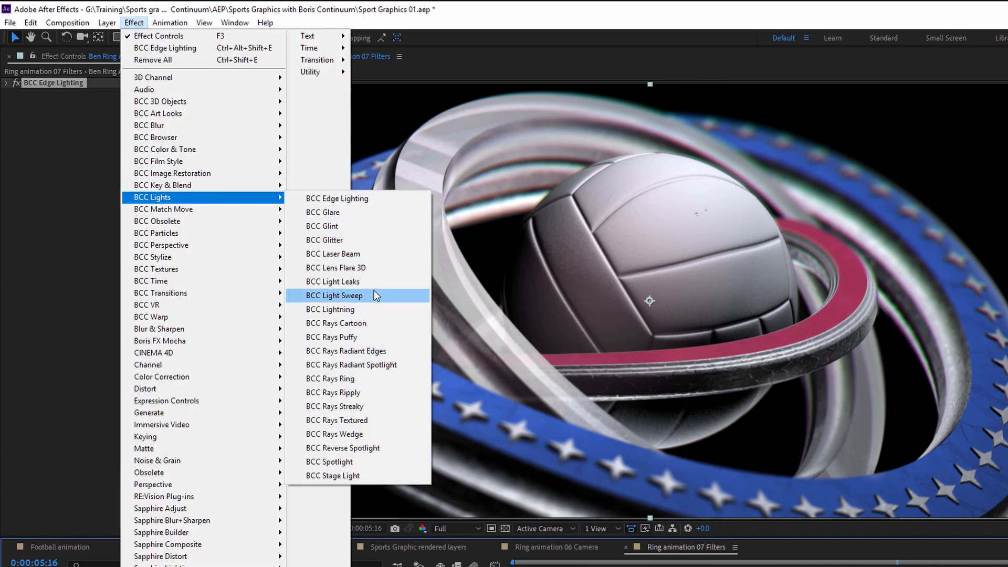
click(393, 296)
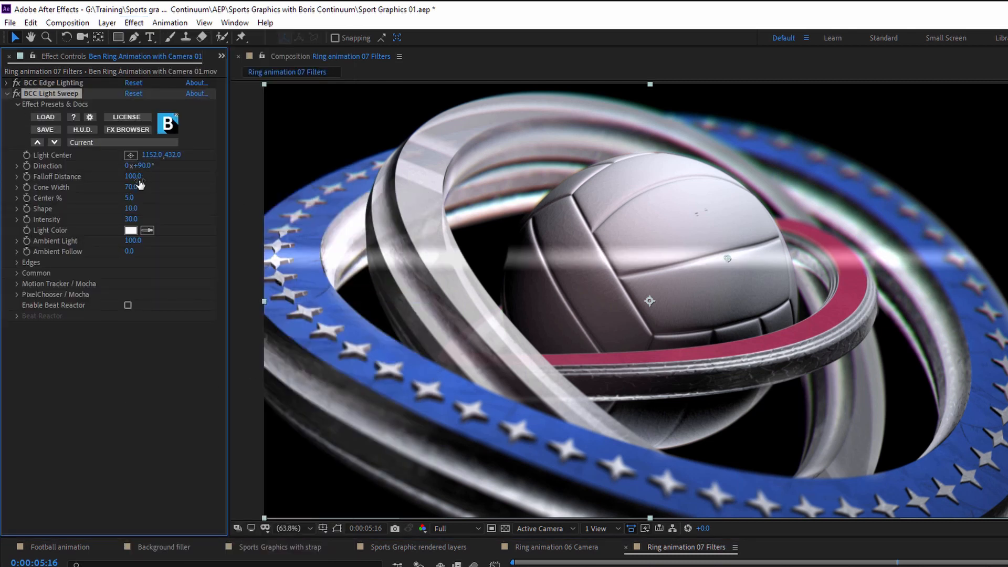
Set Light Sweep's Cone Width to 251, Direction to 65° and Intensity to 0, with its Light Center on the ball at about 879.5, 381.8.
drag(146, 188, 241, 184)
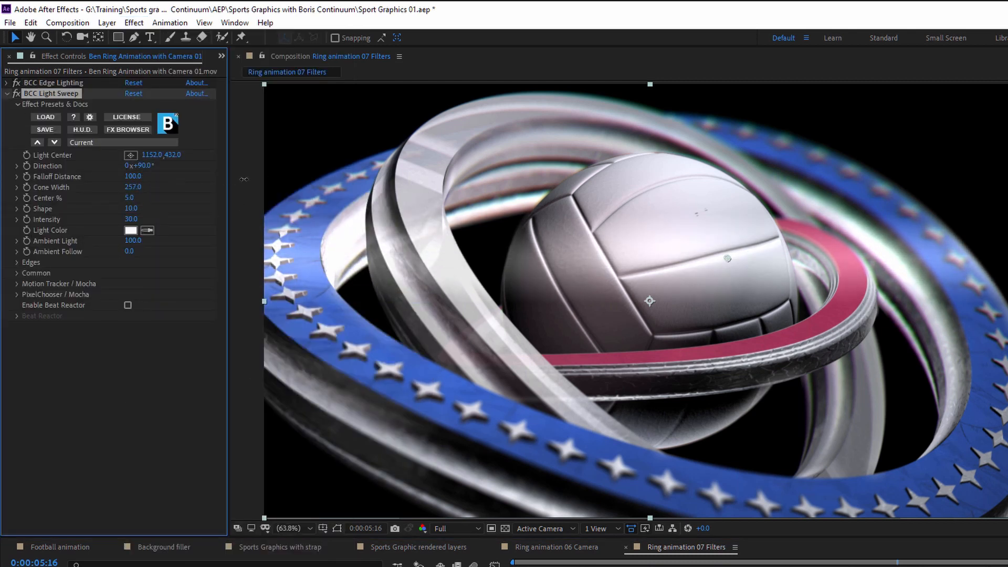
mouse_move(136, 164)
mouse_down()
mouse_move(26, 156)
mouse_move(147, 156)
mouse_up()
drag(722, 265, 780, 279)
drag(949, 314, 549, 253)
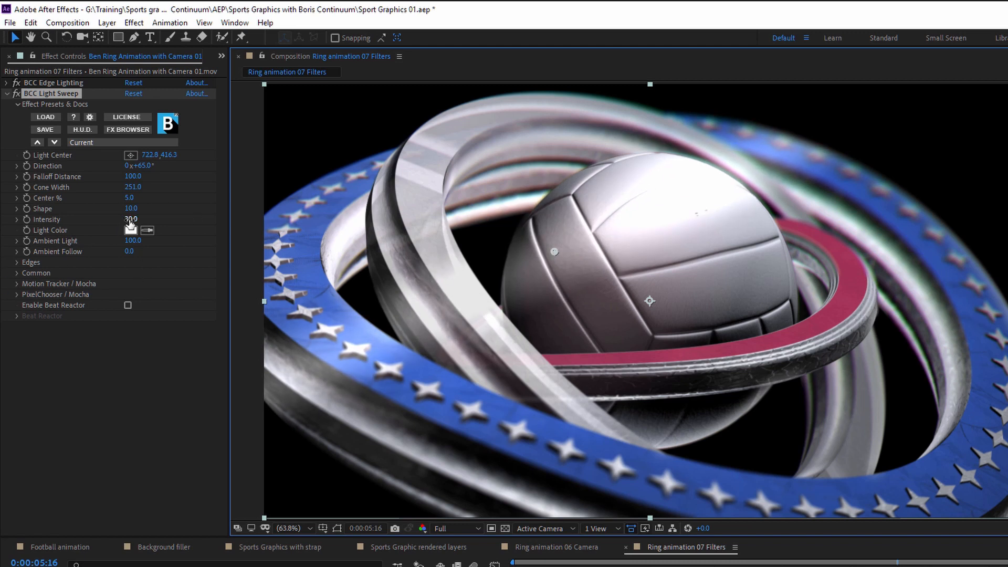
drag(131, 221, 113, 221)
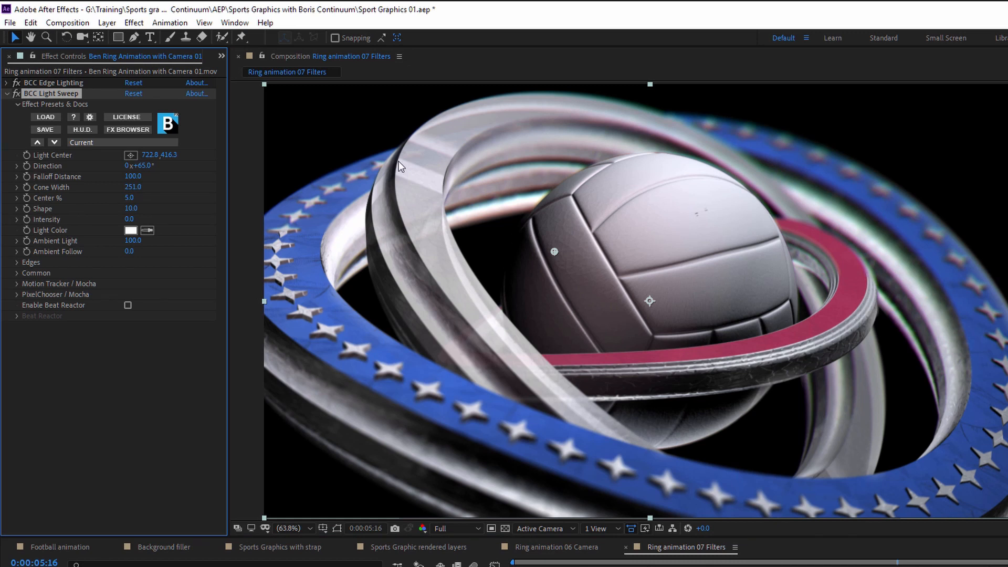
drag(555, 251, 619, 237)
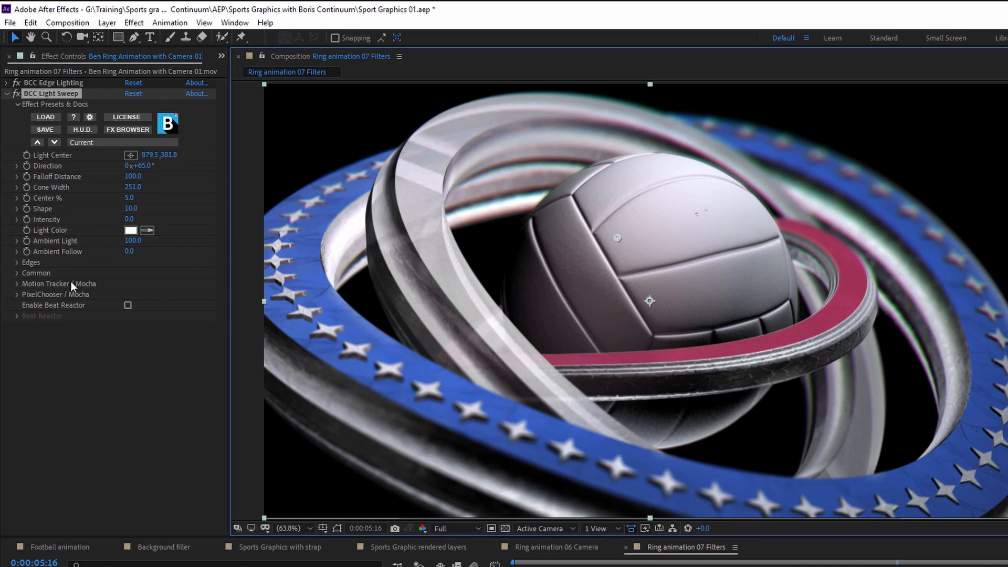
Set Light Sweep's Edge Light Elevation to 18 and Edge Intensity to 168, and move its Light Center to about 501.7, 464.9.
click(17, 266)
click(18, 262)
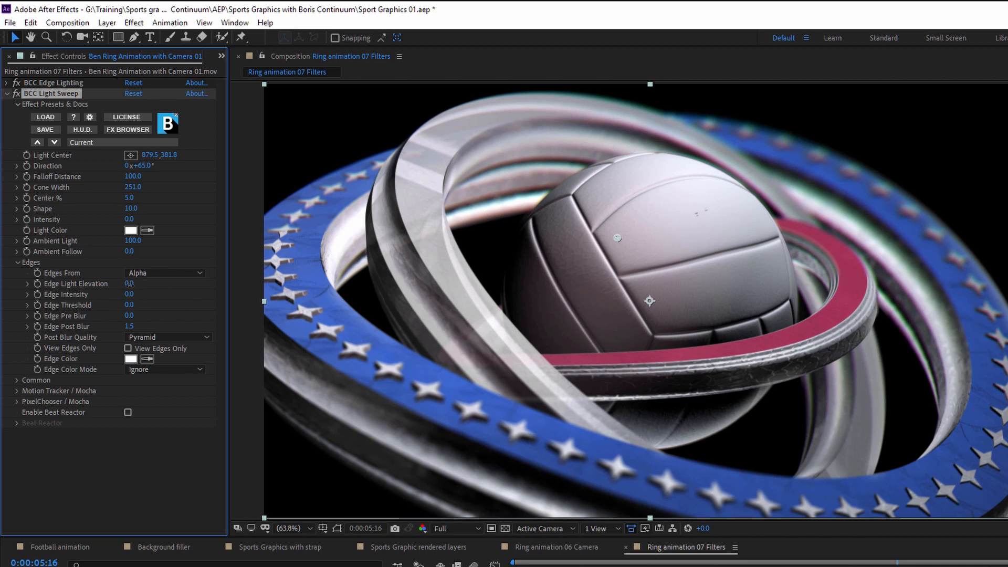
drag(136, 285, 214, 290)
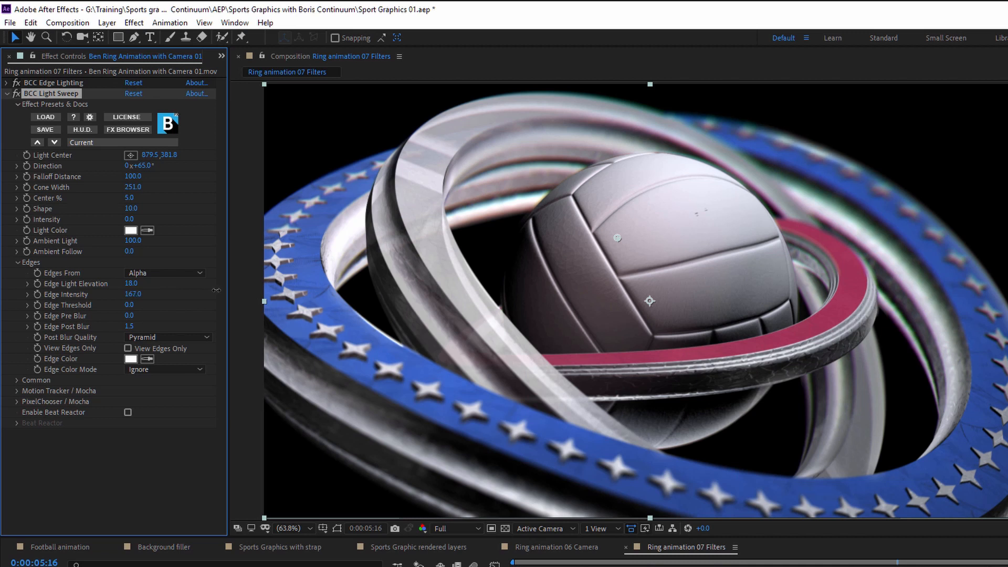
drag(618, 238, 334, 191)
drag(270, 178, 469, 250)
drag(538, 263, 466, 272)
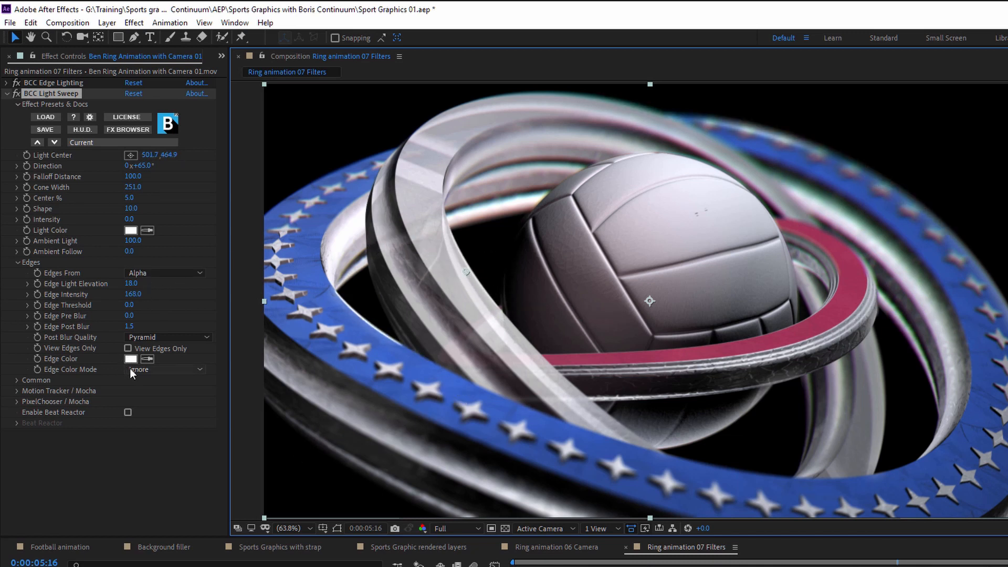
Isolate Light Sweep's edges temporarily to tune the Edge Light Elevation to 39, then restore the full image.
click(127, 349)
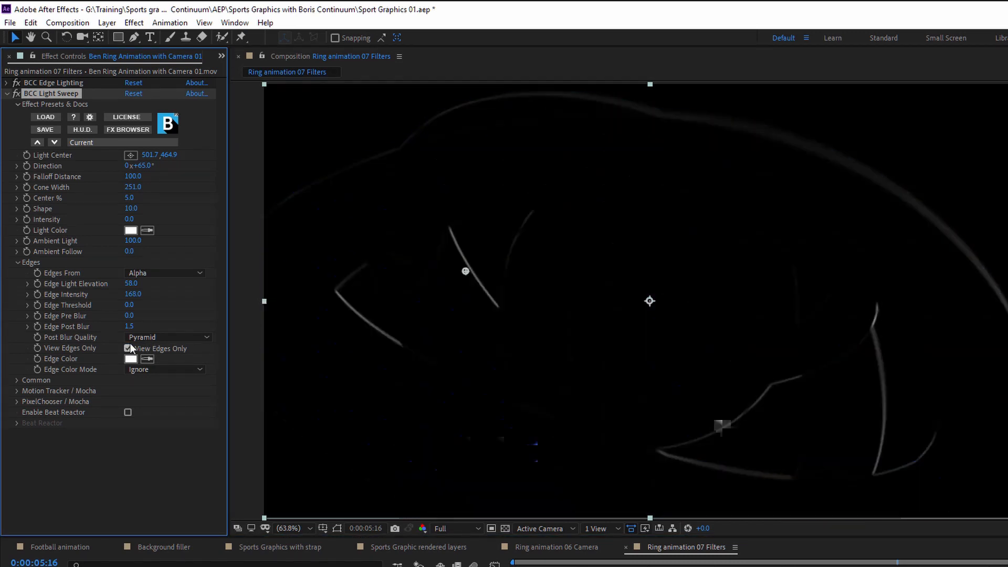
drag(133, 284, 221, 283)
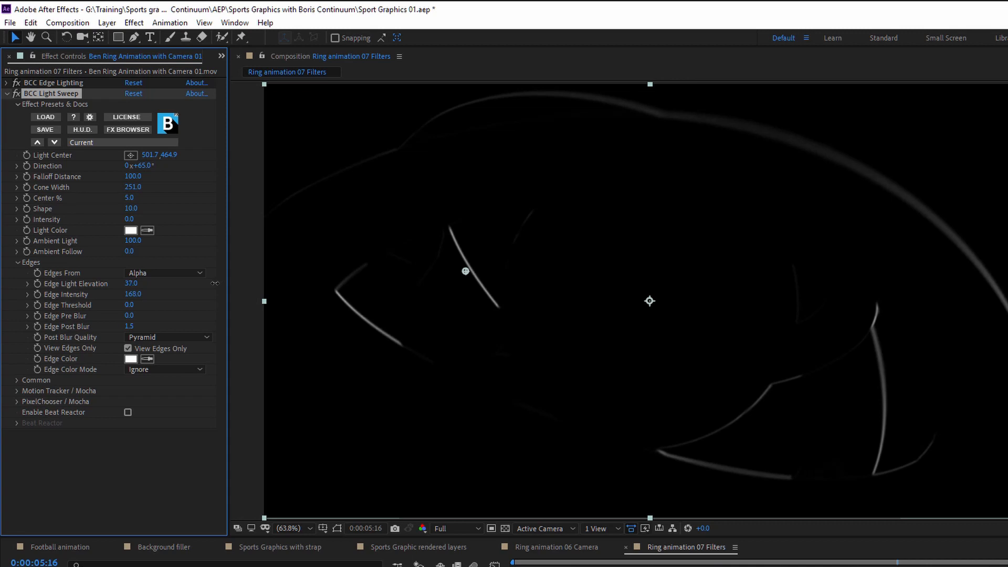
drag(212, 283, 221, 283)
click(128, 349)
Try the Screen apply mode for Light Sweep and return it to Add.
click(18, 380)
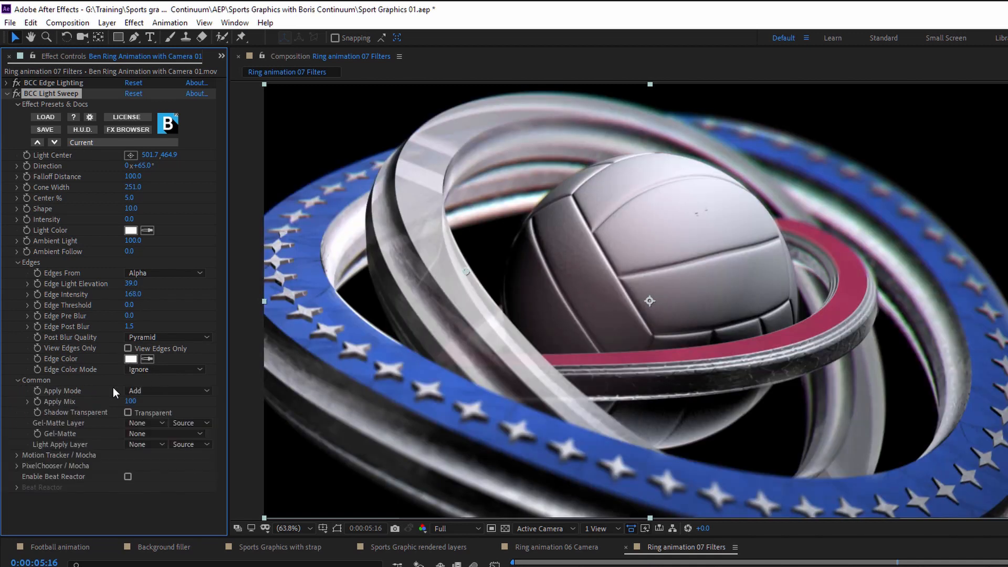
click(179, 392)
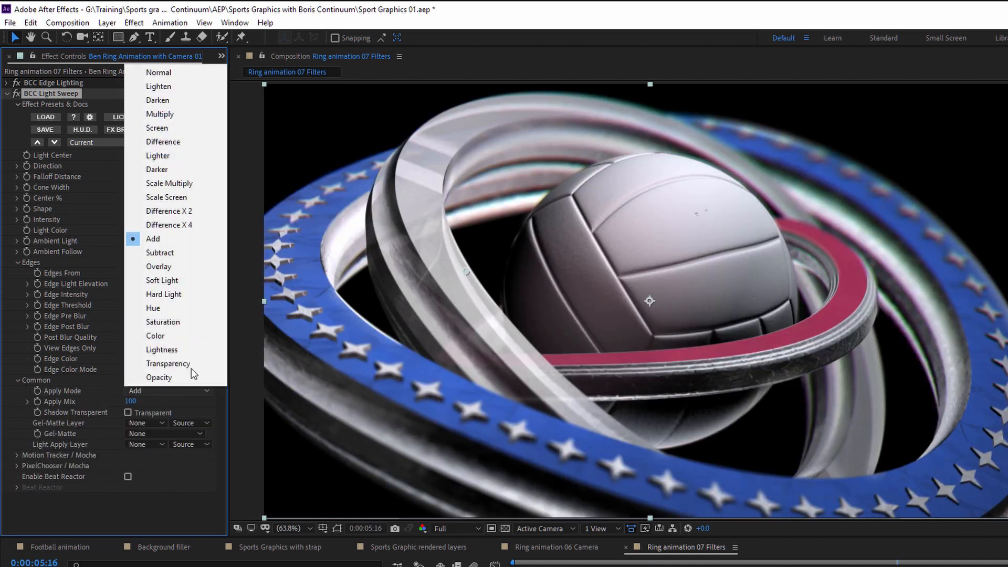
click(177, 129)
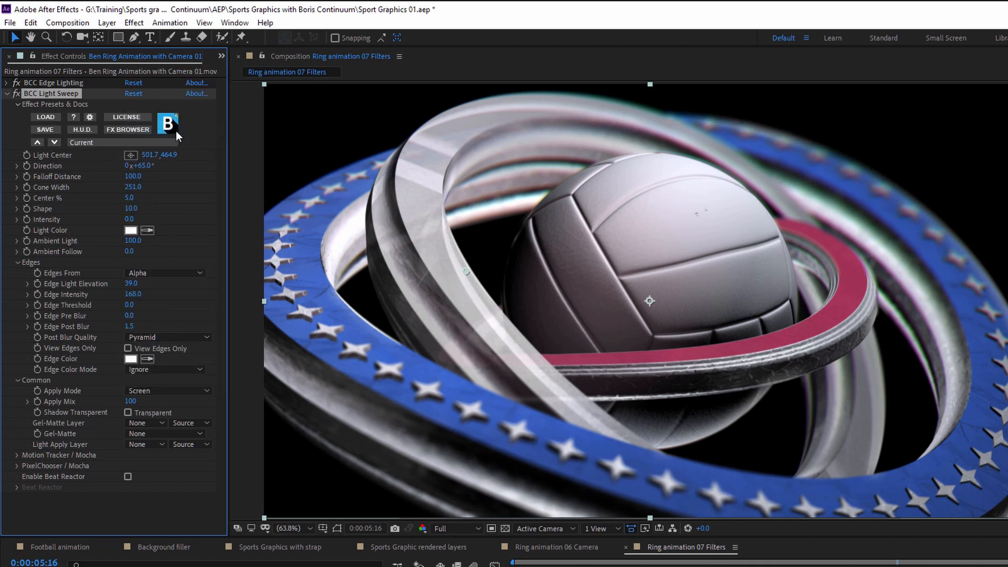
click(153, 390)
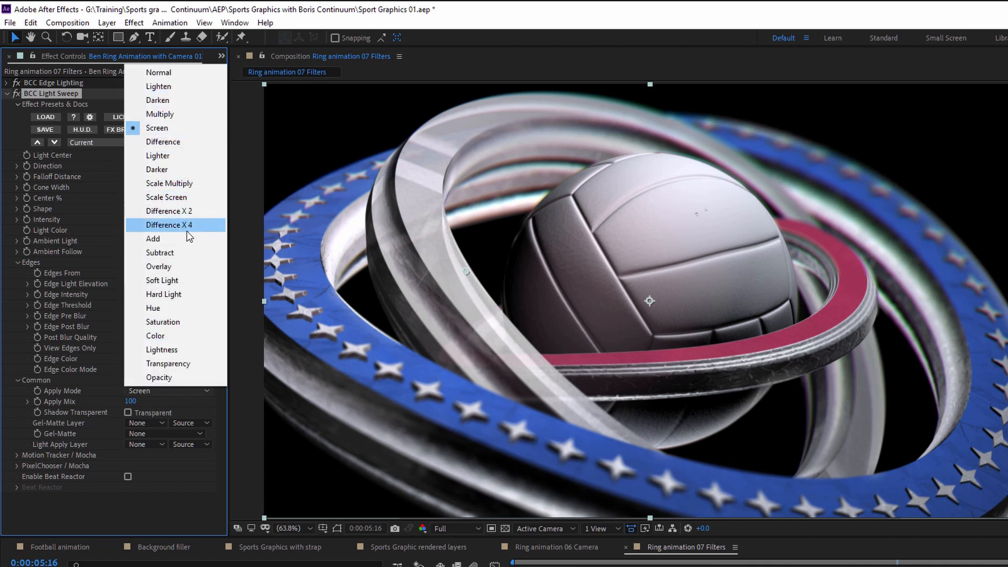
click(189, 237)
Try the ring footage as Light Sweep's gel and move the Light Center to about 400.5, 519.8.
click(147, 434)
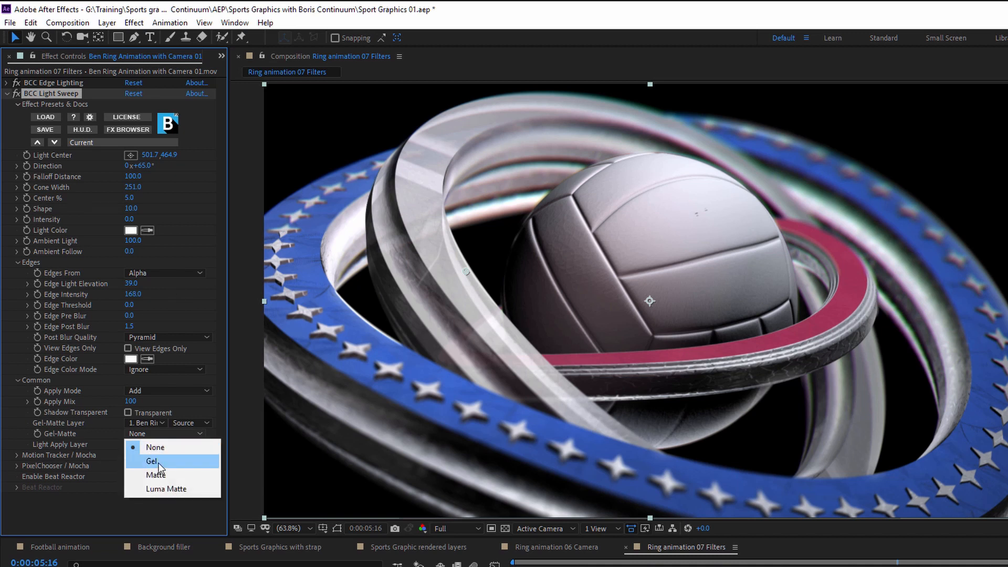
click(159, 462)
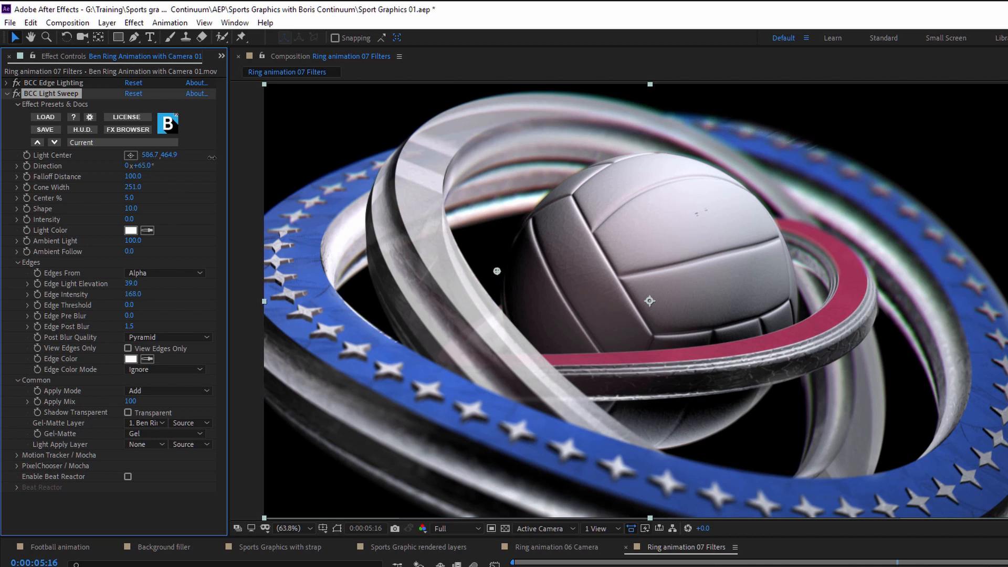
drag(212, 158, 48, 192)
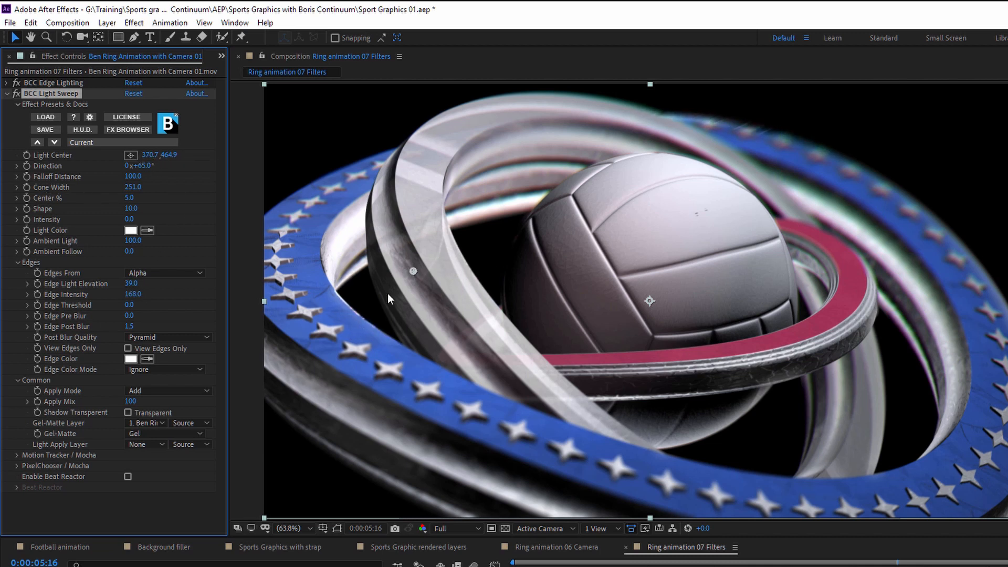
drag(417, 271, 420, 293)
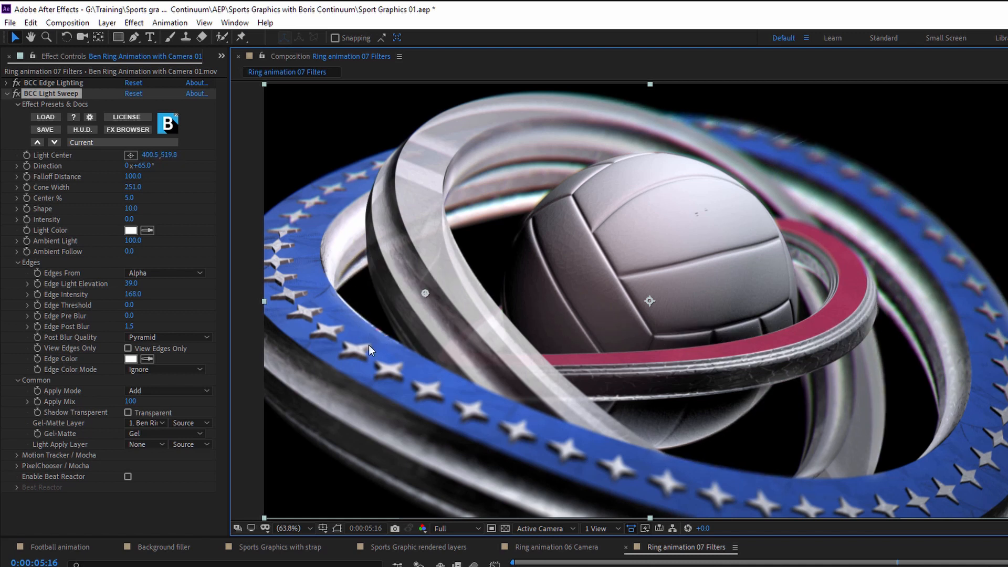
Set Light Sweep's Gel-Matte Layer and Gel-Matte to None and collapse the Common settings.
click(147, 427)
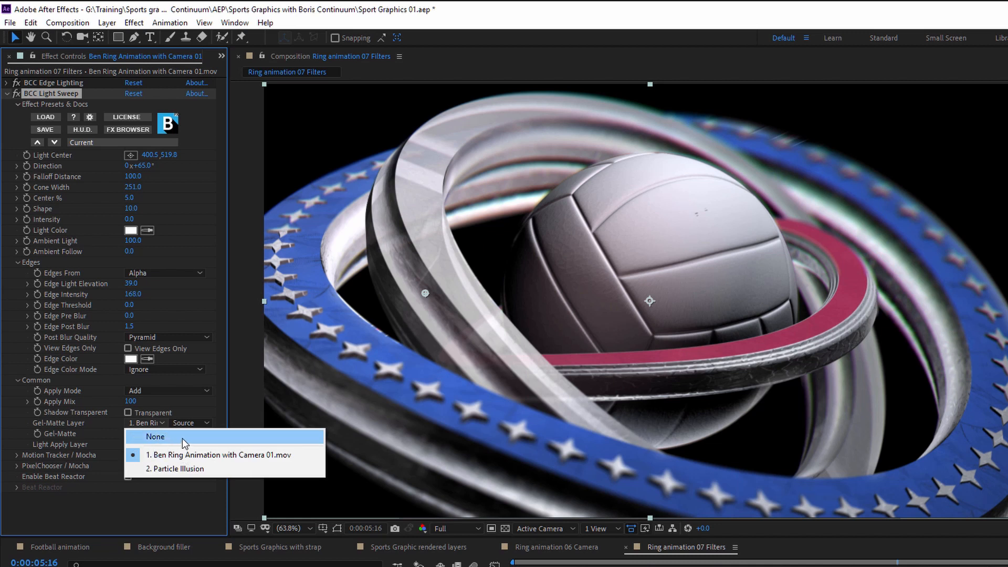
click(184, 437)
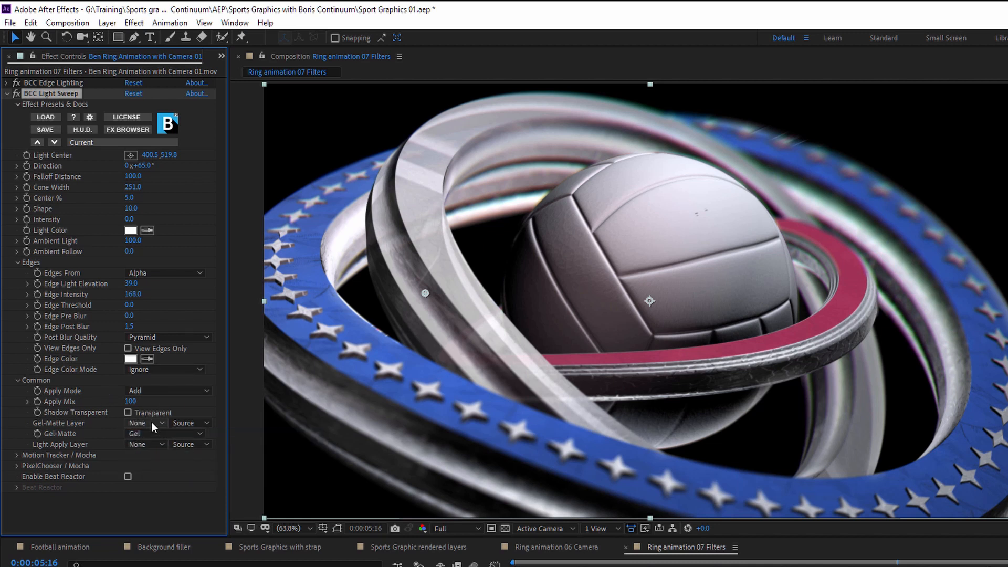
click(140, 436)
click(153, 447)
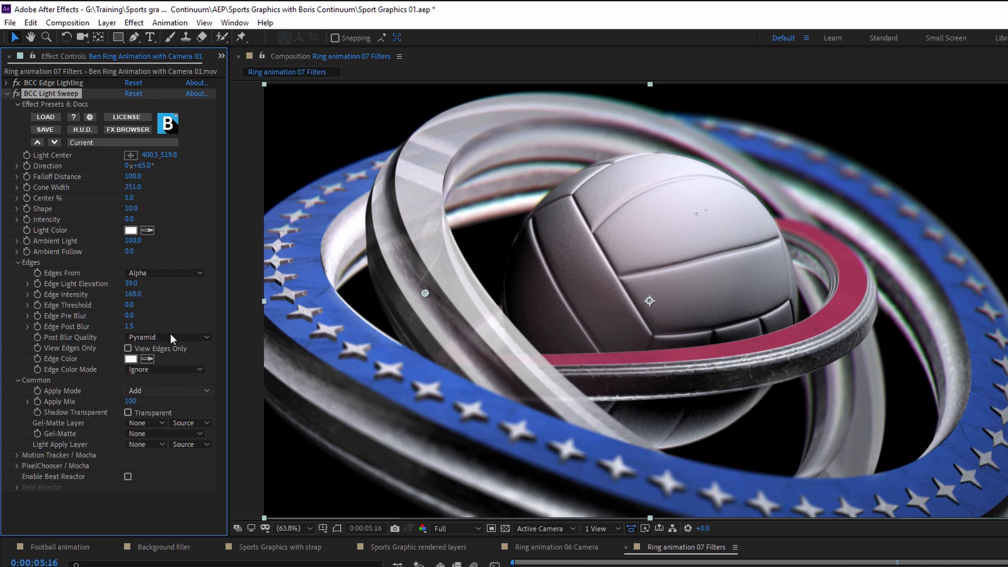
click(27, 382)
Keyframe Light Sweep's Light Center at -132.5, 519.8 at 0:00:00:24, with the composition view at 50%.
click(289, 528)
click(307, 421)
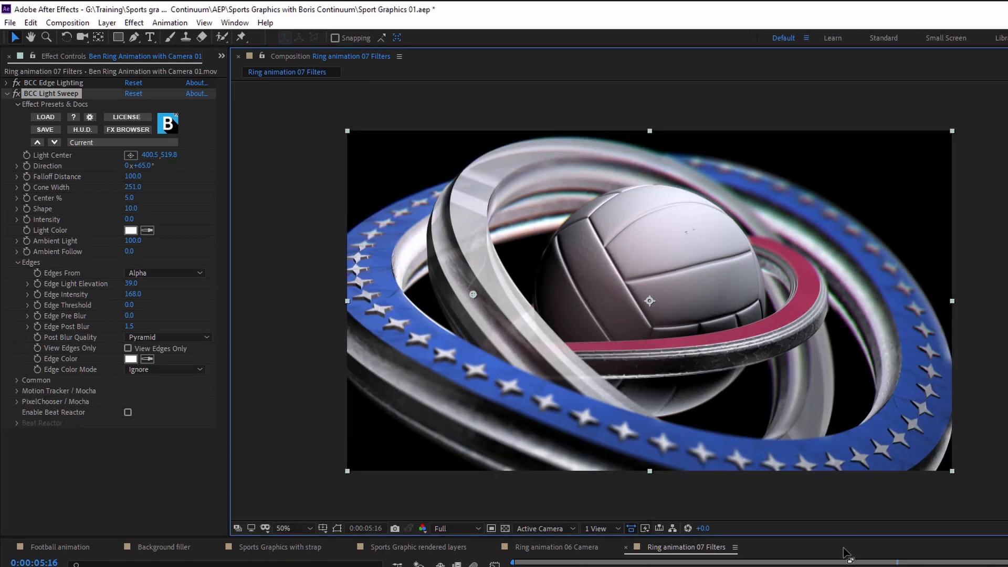
drag(898, 562, 580, 550)
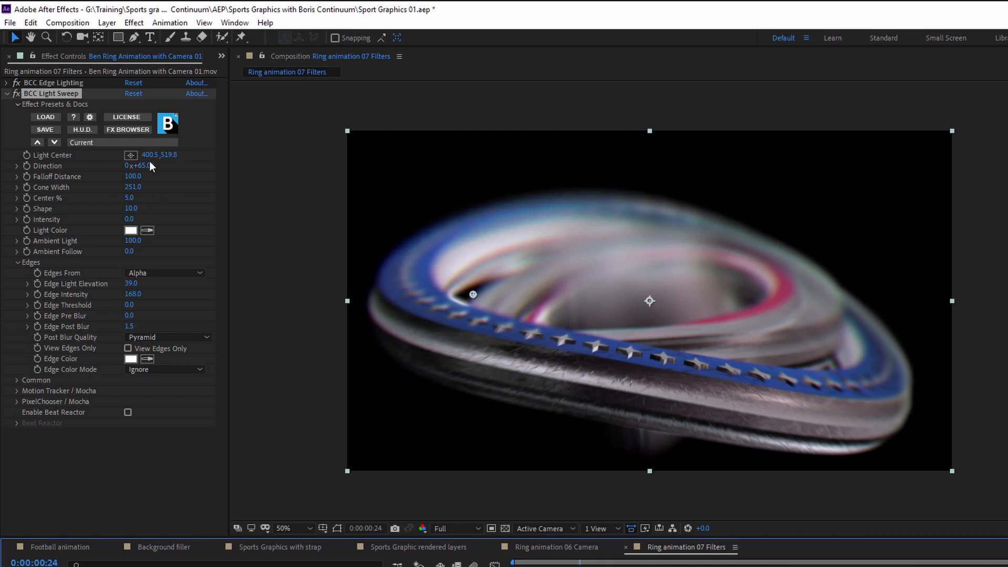
drag(150, 155, 10, 155)
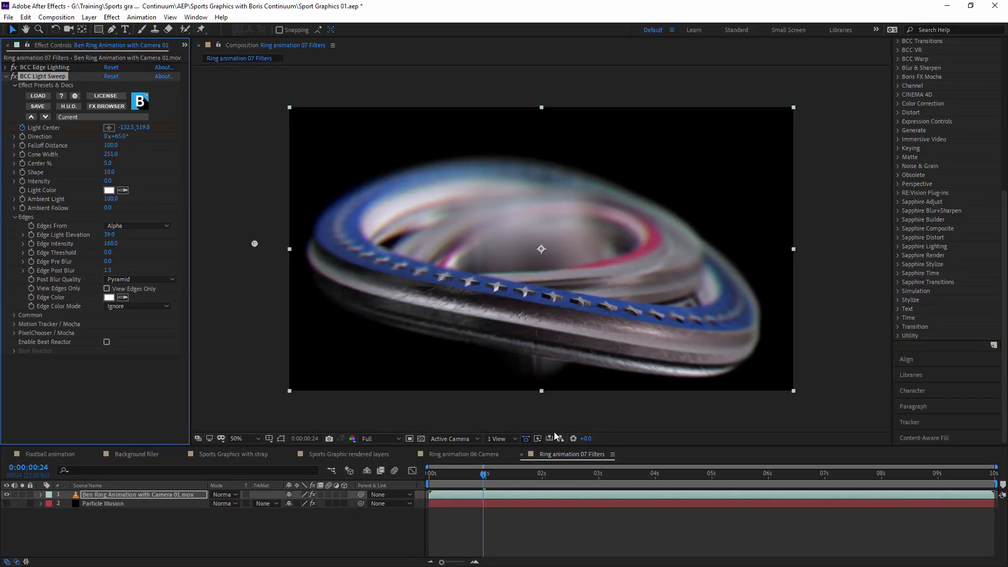
Set the Light Center to 2767.5, 519.8 at 0:00:09:24 and scrub from the start to about 0:00:04:23.
drag(483, 475, 995, 489)
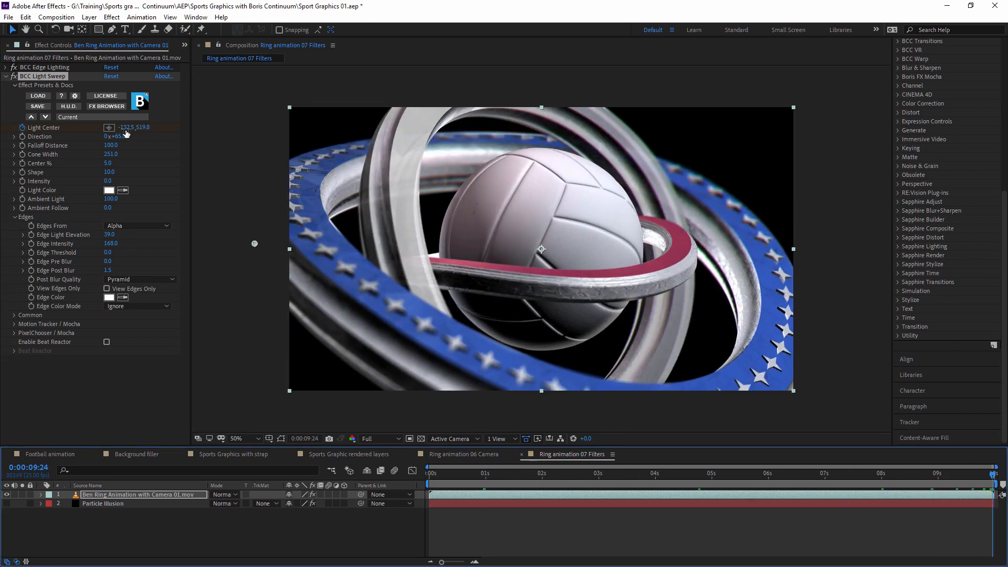
drag(130, 127, 299, 150)
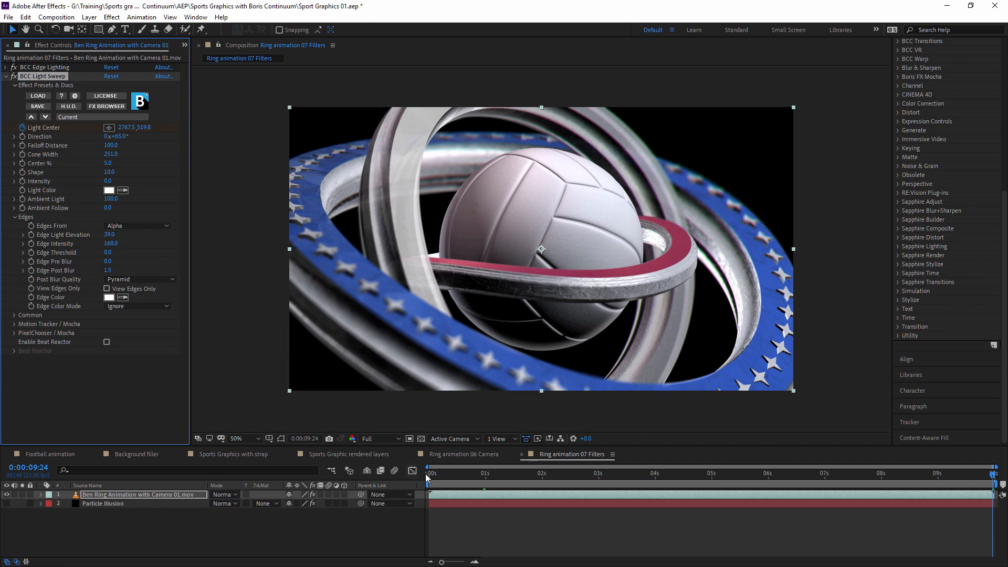
drag(426, 475, 703, 465)
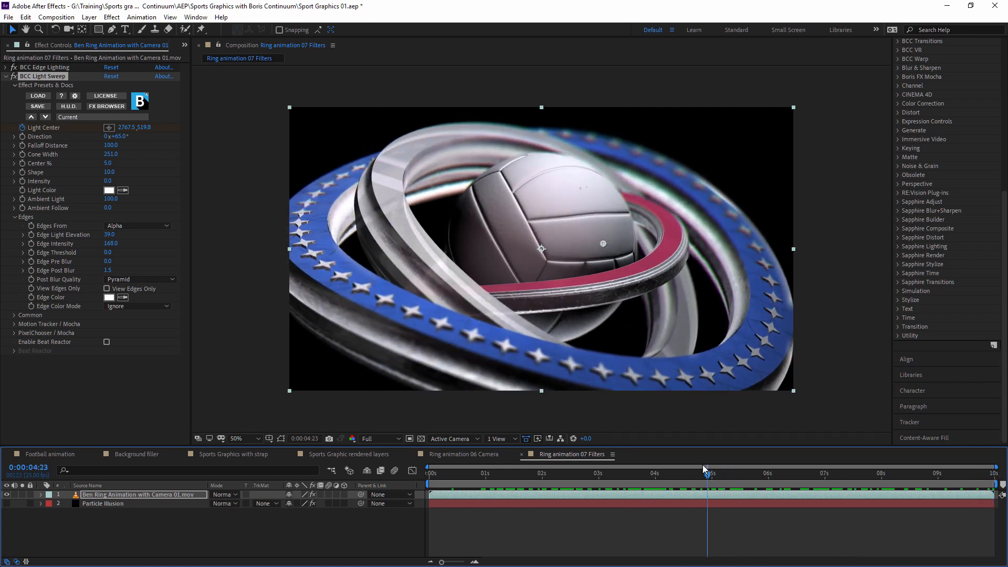
Duplicate the BCC Light Sweep effect on the ring footage and set the copy's Direction to -88°.
click(7, 77)
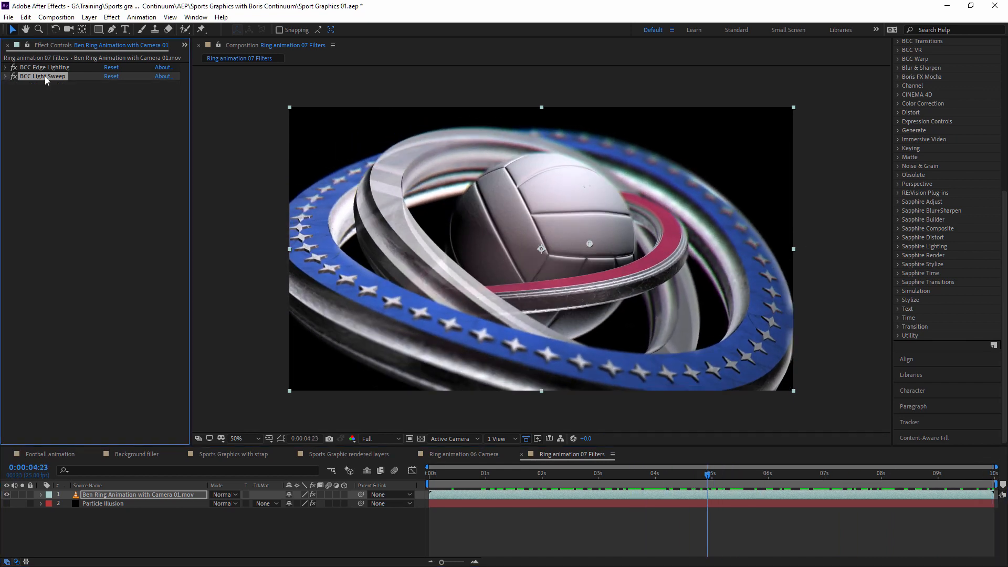
click(27, 18)
click(52, 148)
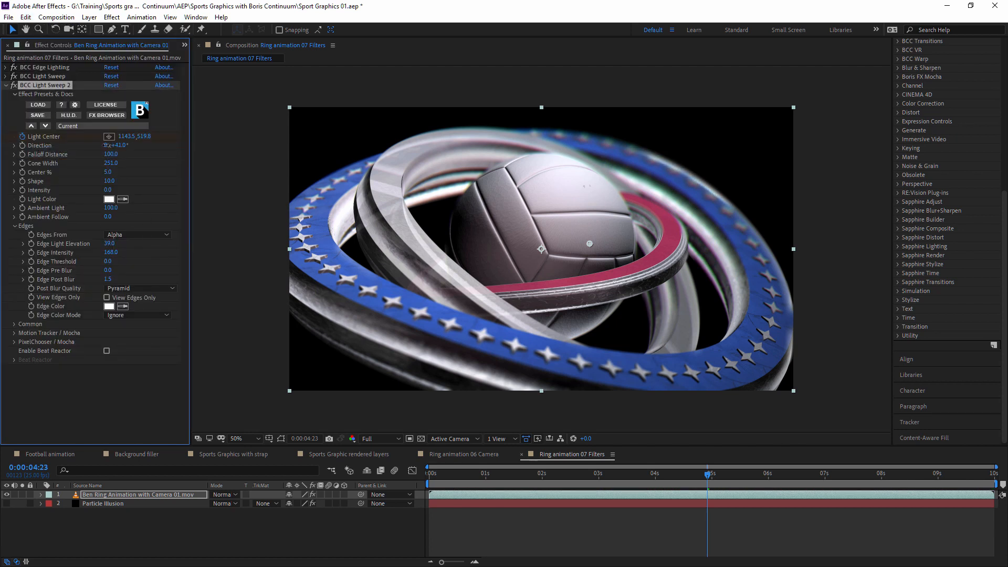
drag(86, 142, 46, 146)
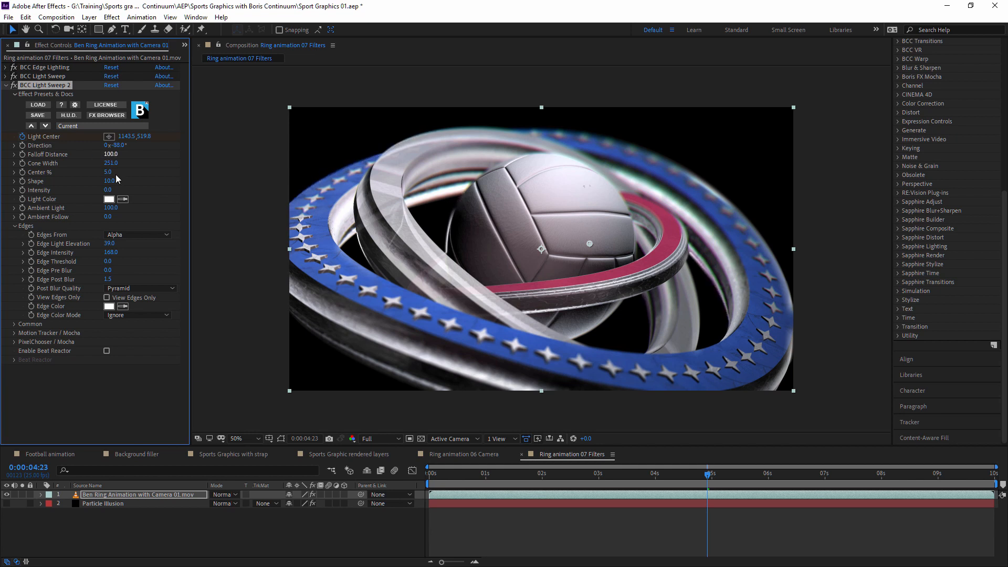
Keyframe the second Light Sweep's Direction from -88° at 0:00:01:15 to 91° at 0:00:08:20.
drag(445, 478, 521, 468)
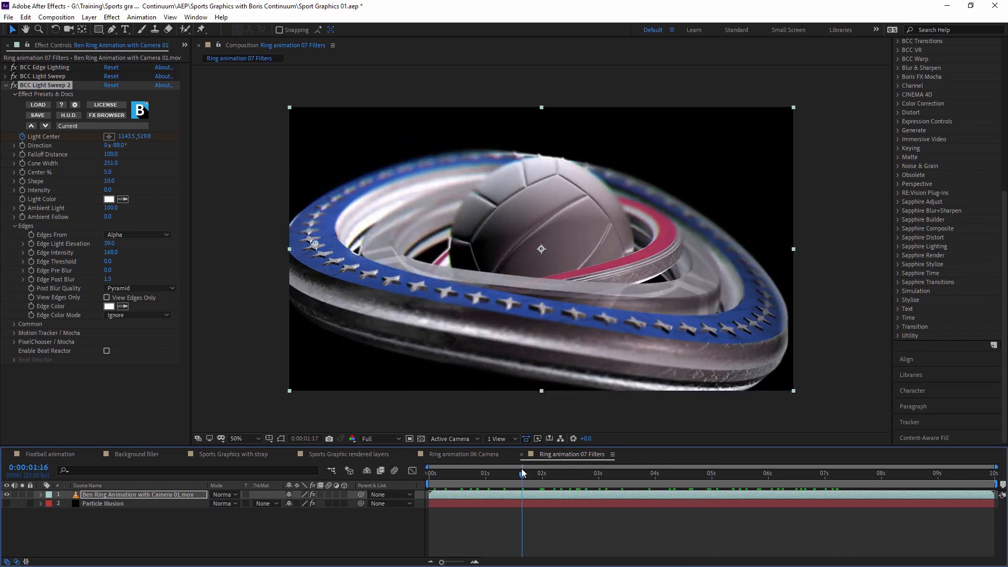
click(23, 150)
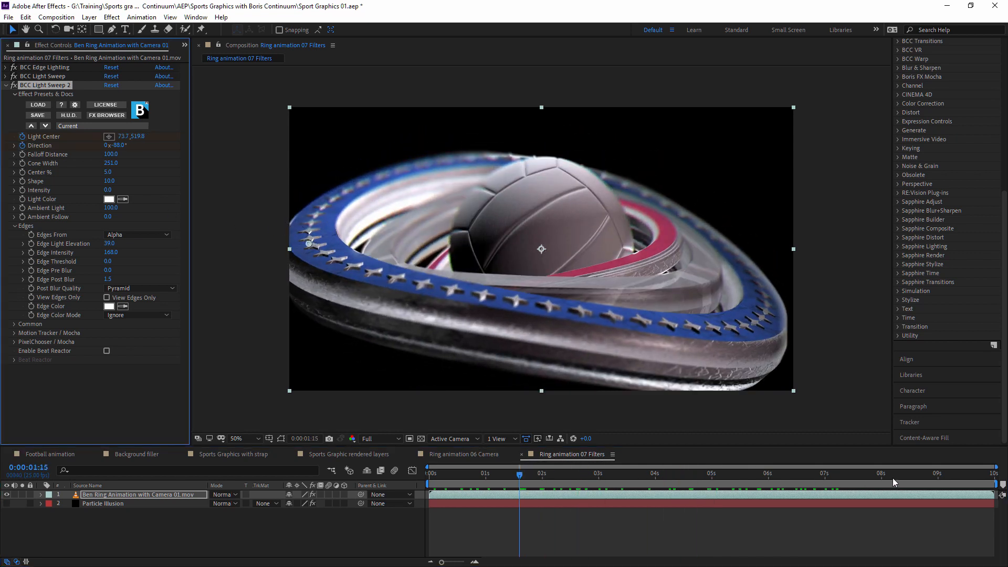
drag(895, 481, 928, 480)
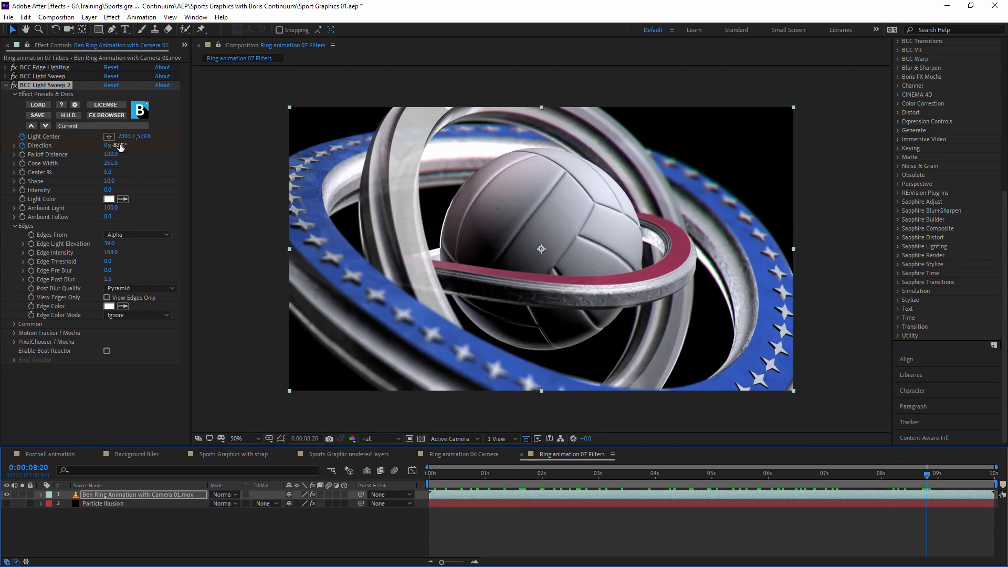
drag(120, 145, 121, 145)
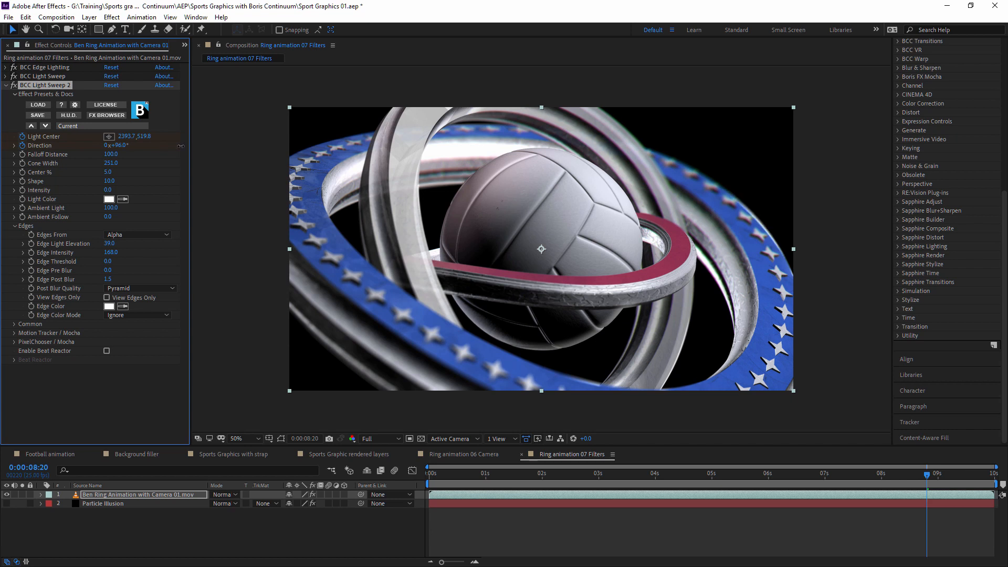
drag(185, 146, 180, 146)
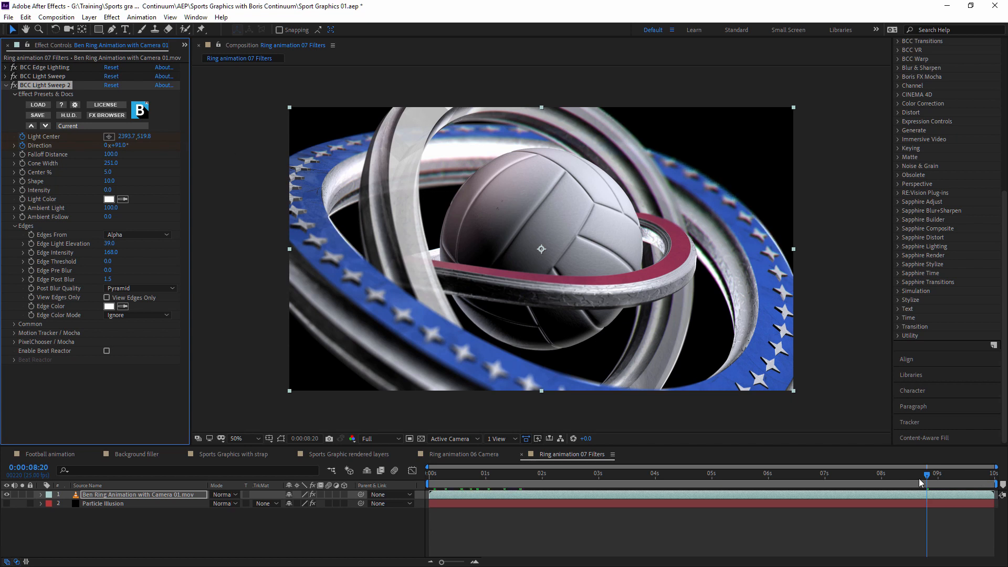
Preview the ring animation with both animated light sweeps and park at 0:00:03:02.
drag(919, 479, 607, 473)
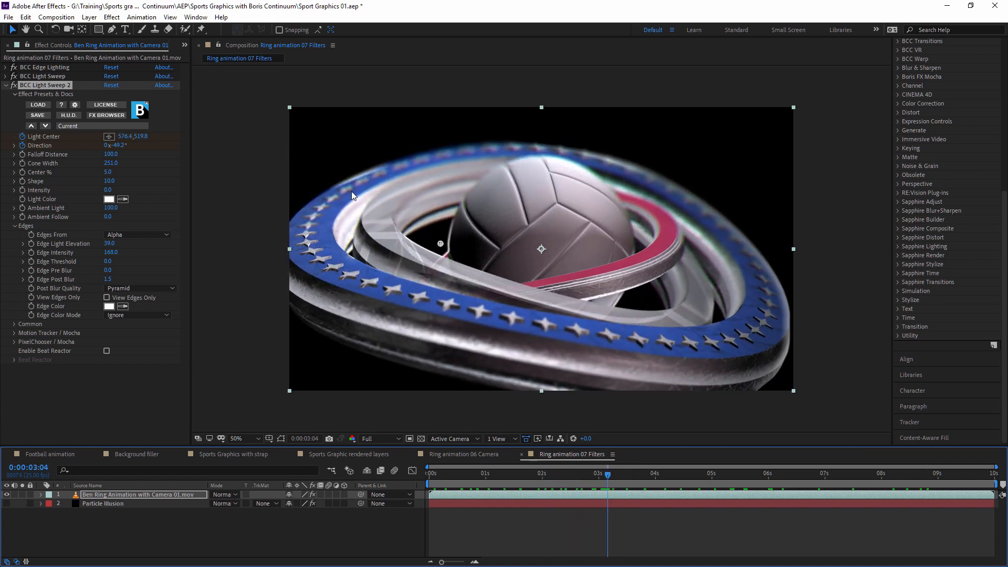
key(space)
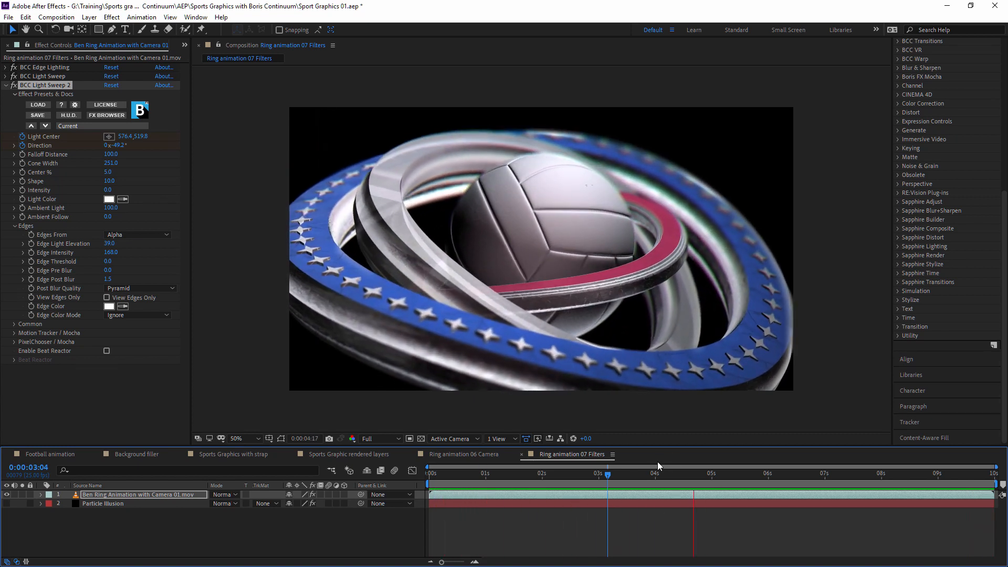
drag(644, 464, 604, 451)
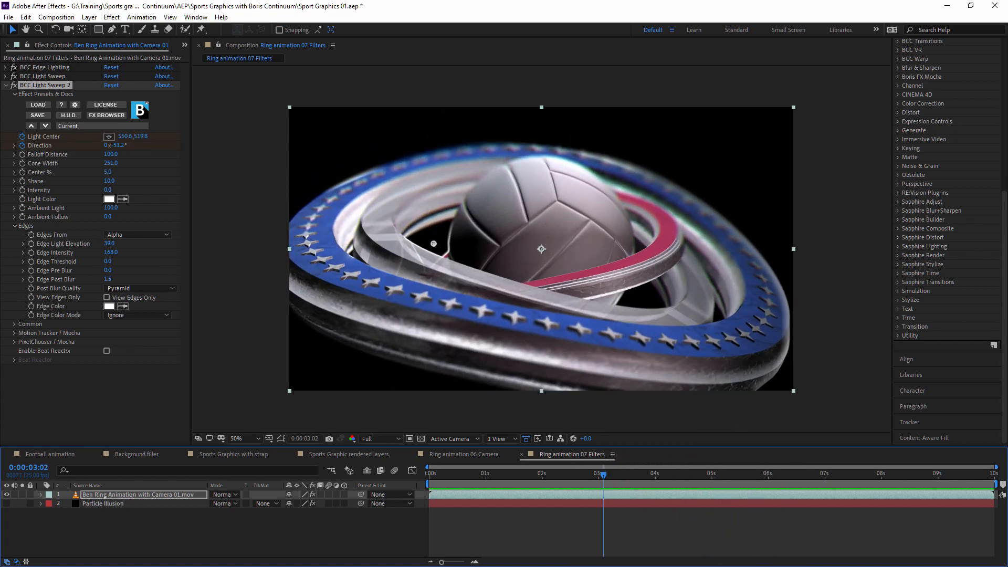
Collapse the second Light Sweep's settings and create a black 1920 x 1080 px solid named Lens Flare.
click(7, 85)
click(55, 317)
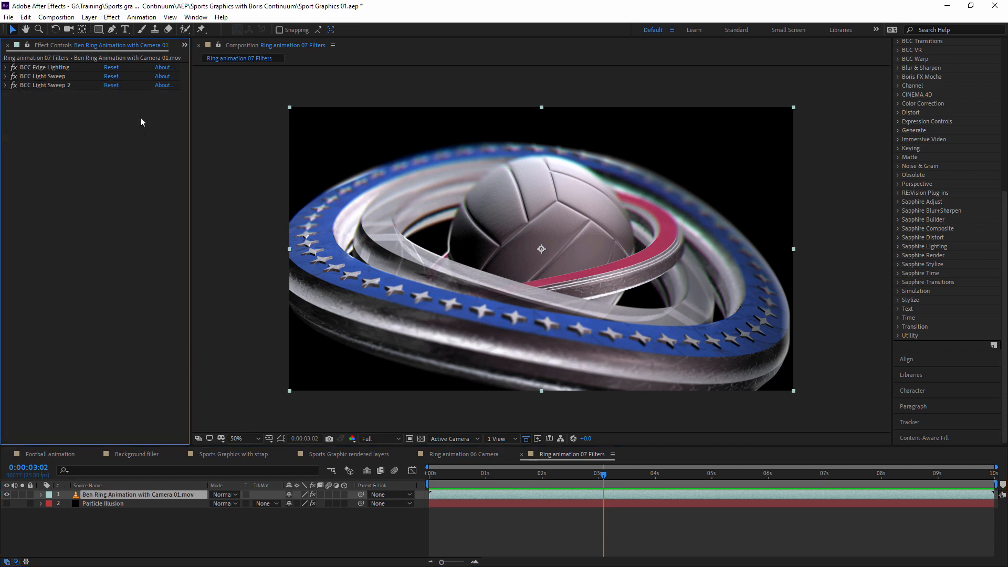
click(112, 20)
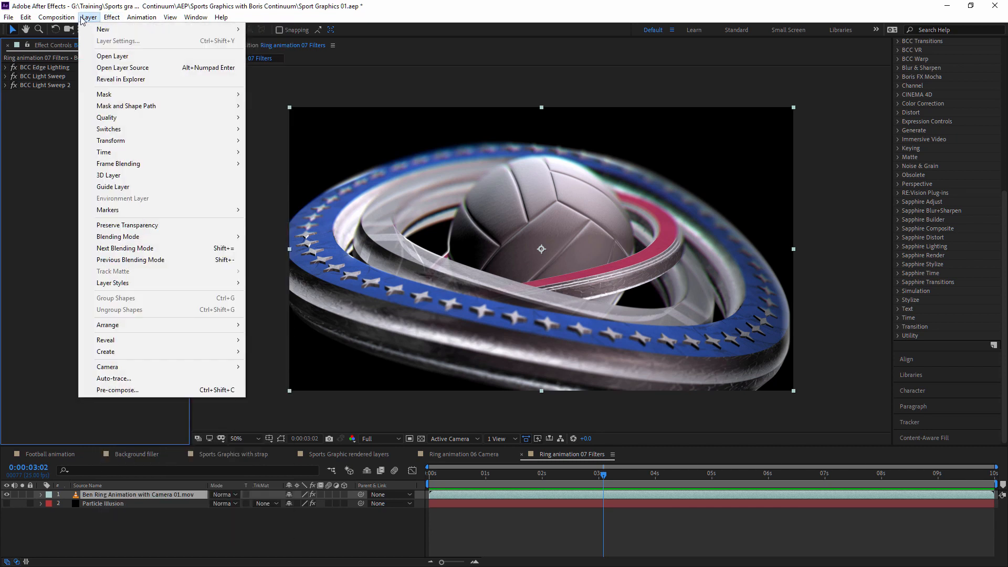
mouse_move(94, 30)
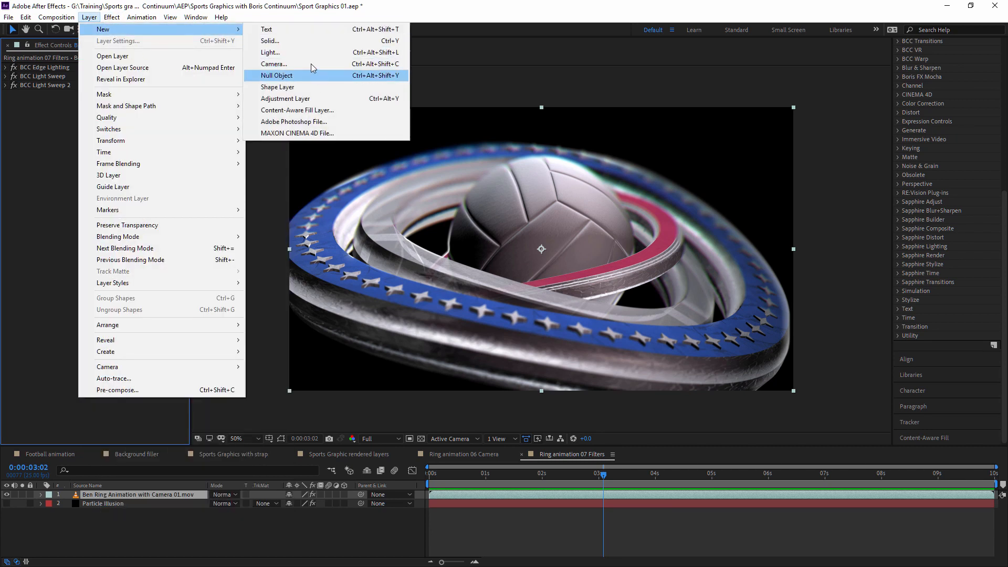
click(283, 41)
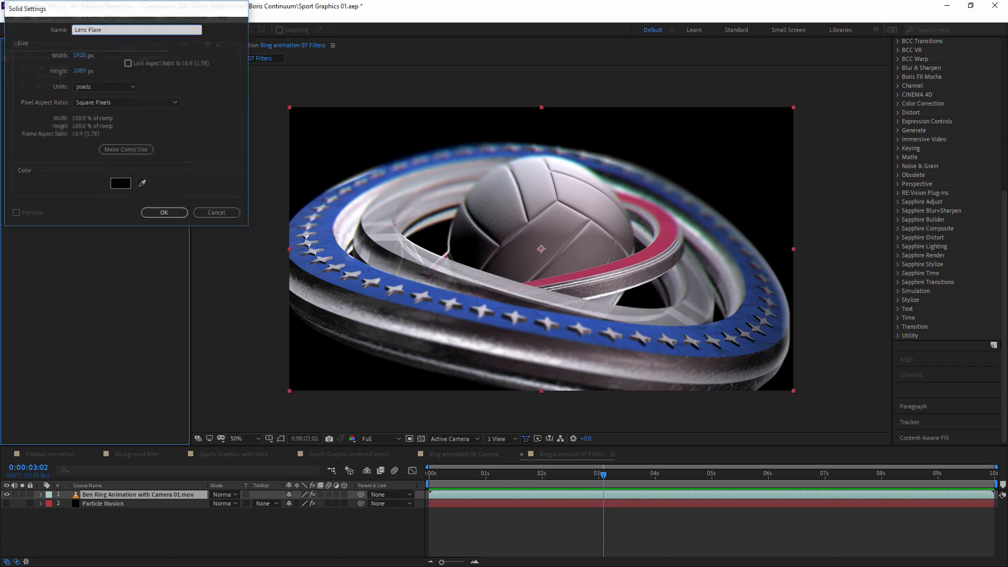
key(Return)
Apply BCC Lens Flare 3D to the Lens Flare solid and move its light source to the frame's left side.
click(89, 16)
mouse_move(112, 17)
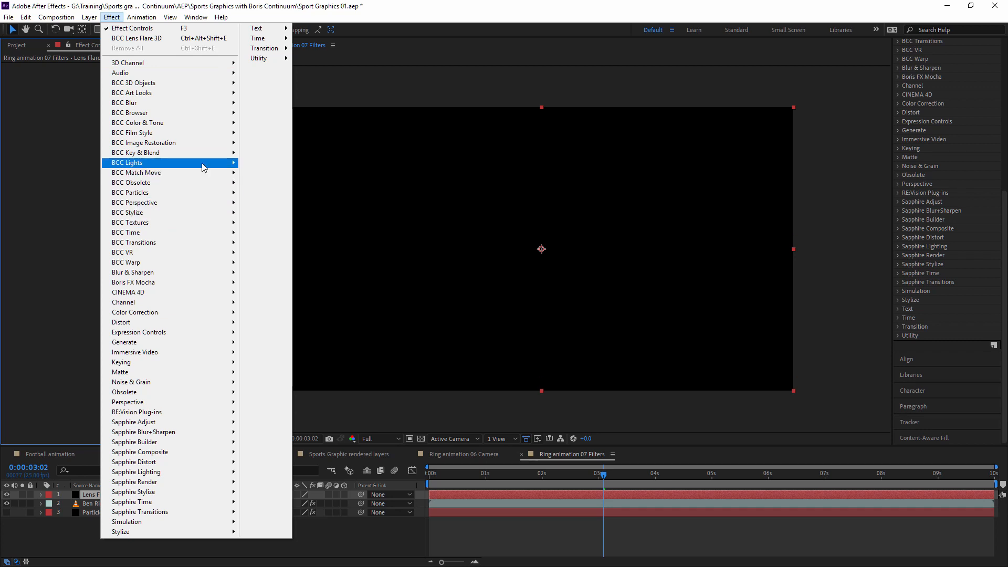
mouse_move(203, 165)
click(315, 223)
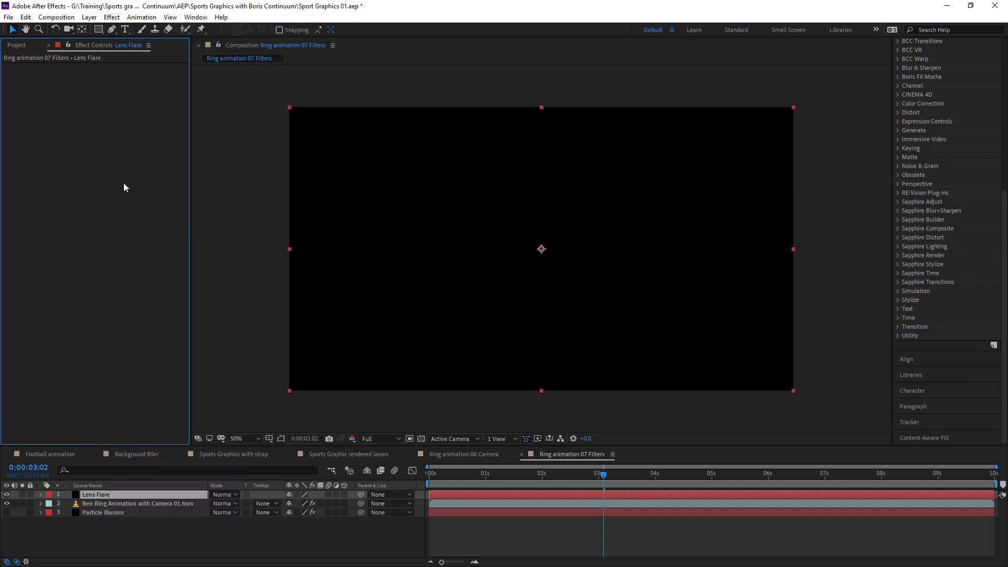
drag(683, 202, 375, 235)
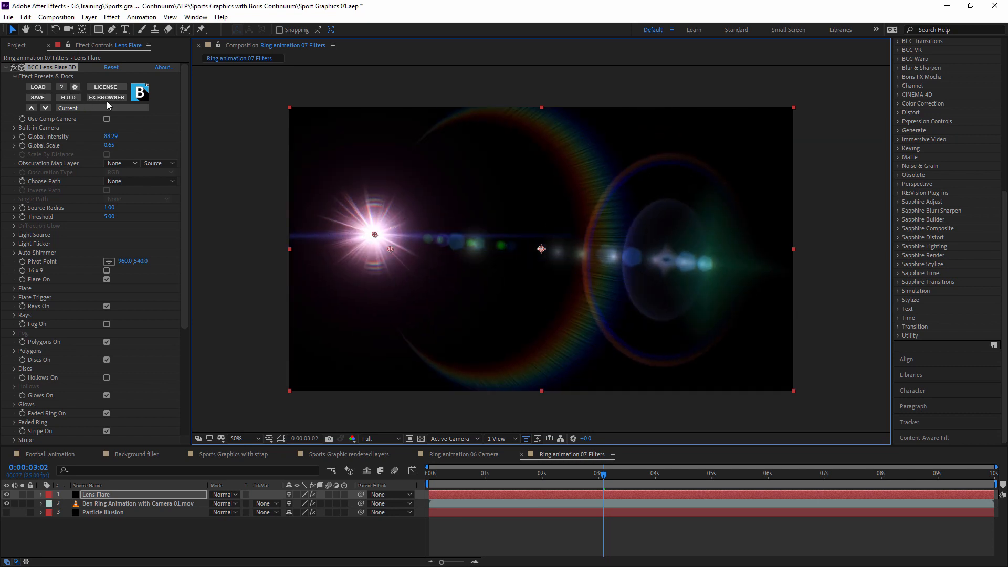
Browse the Lens Flare 3D presets in the FX Browser and preview candidates such as Flash, GreenBurst, LensStar and Lighthouse4star.
click(106, 98)
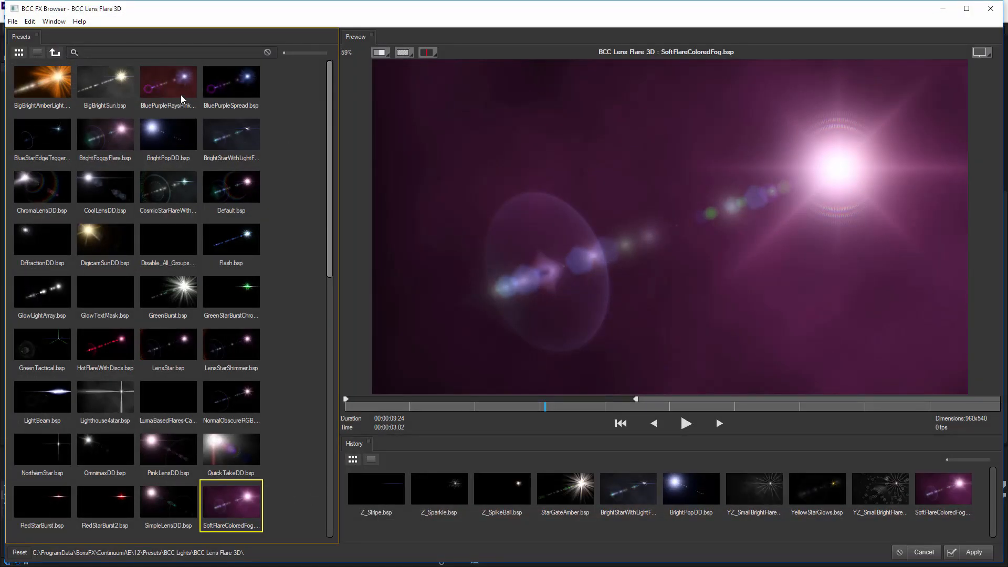
click(231, 84)
click(168, 134)
click(236, 157)
click(165, 202)
click(231, 257)
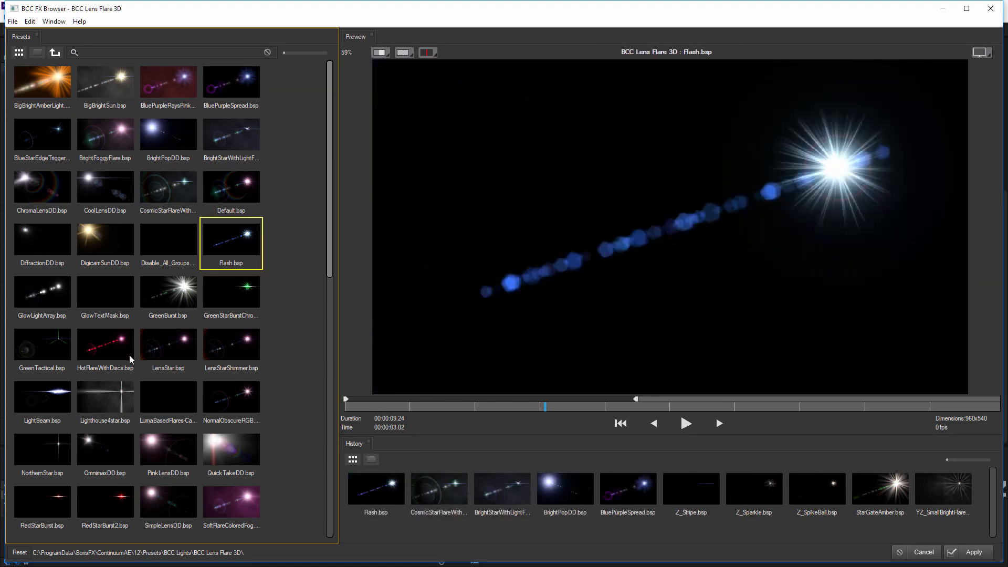
click(177, 298)
click(105, 346)
click(168, 346)
click(168, 399)
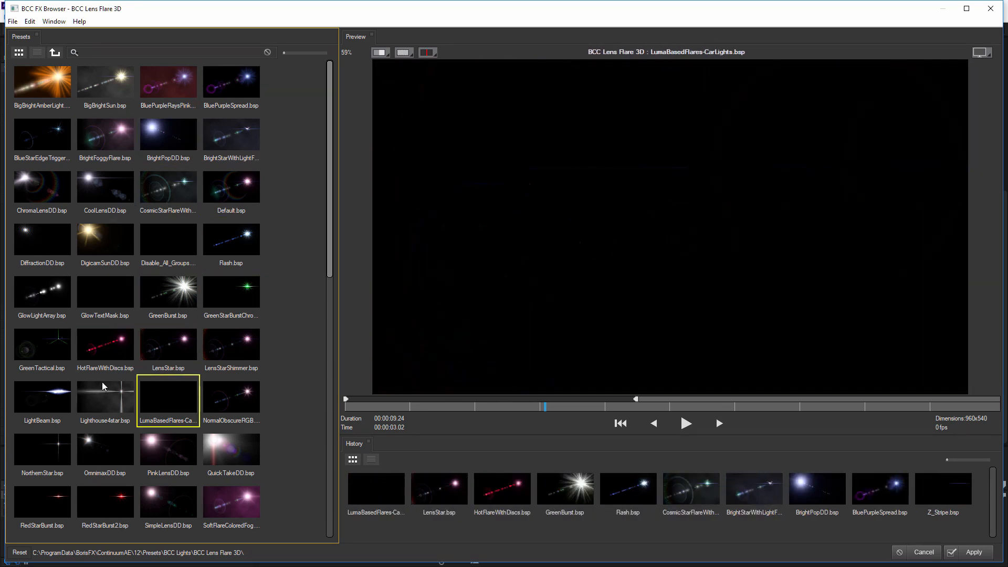
click(105, 399)
scroll(334, 304, down, 8)
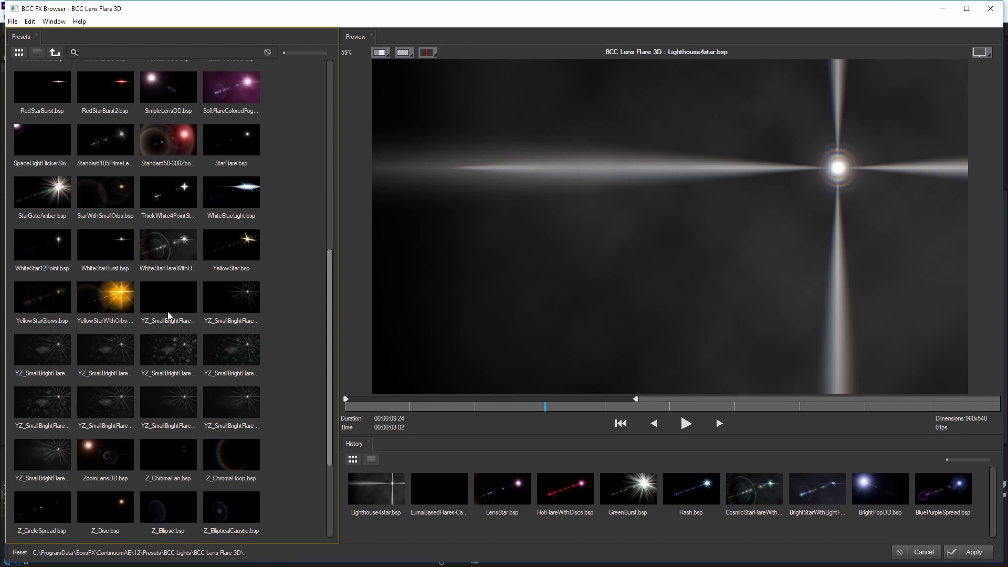
click(169, 308)
click(177, 256)
click(158, 360)
Apply the SoftFlareColoredFog preset and reposition the flare's light source on the frame's left side.
click(52, 350)
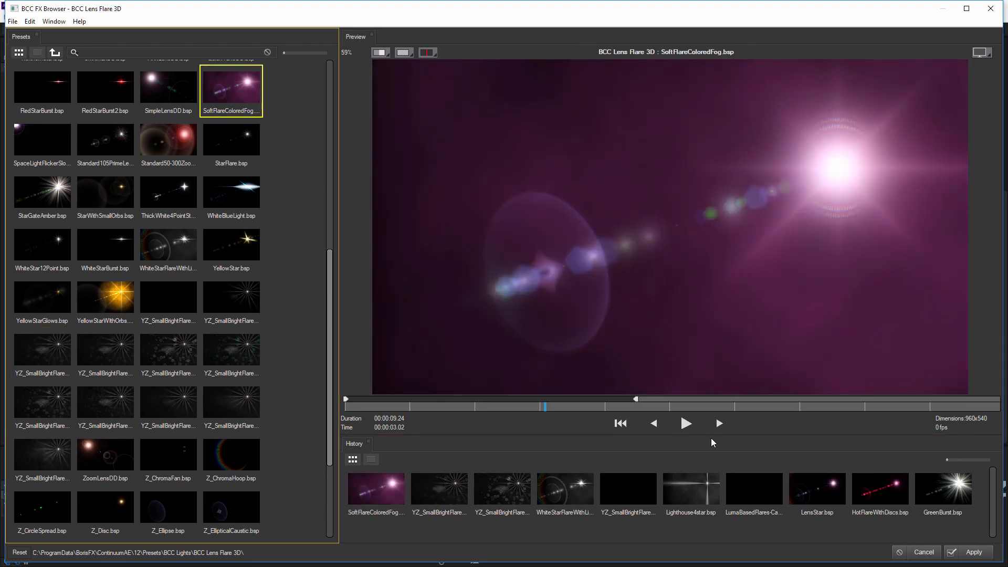
click(964, 551)
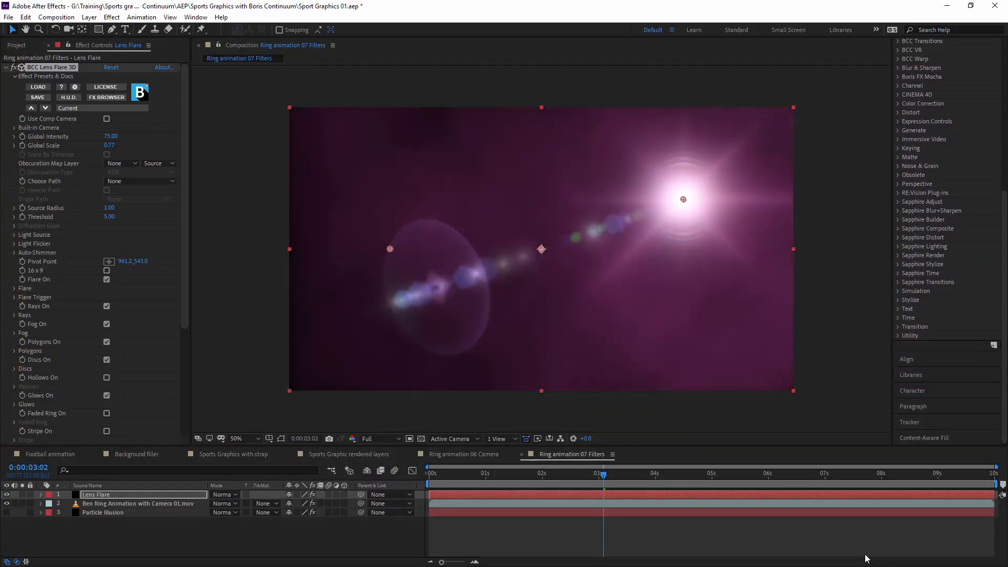
drag(684, 198, 388, 216)
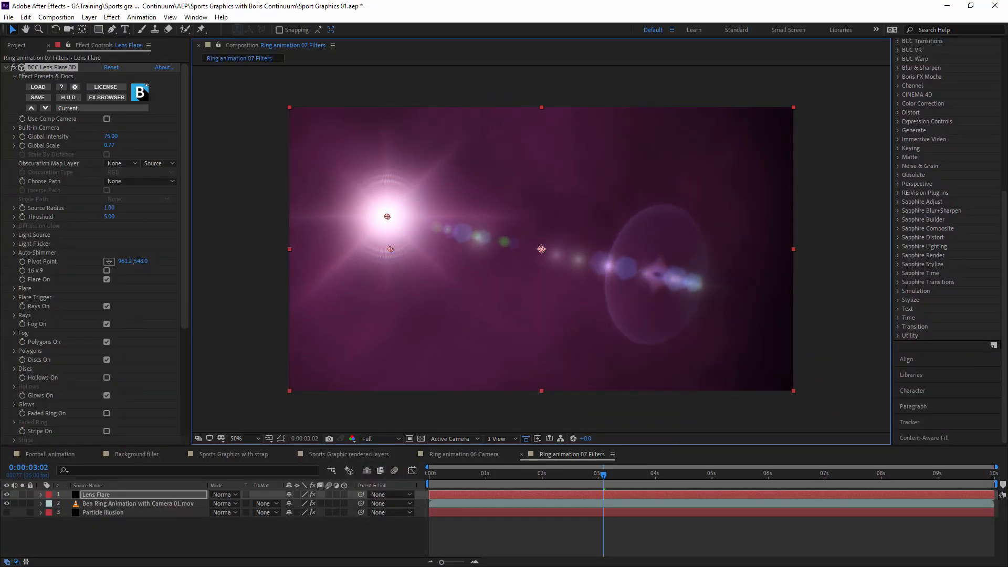
click(20, 237)
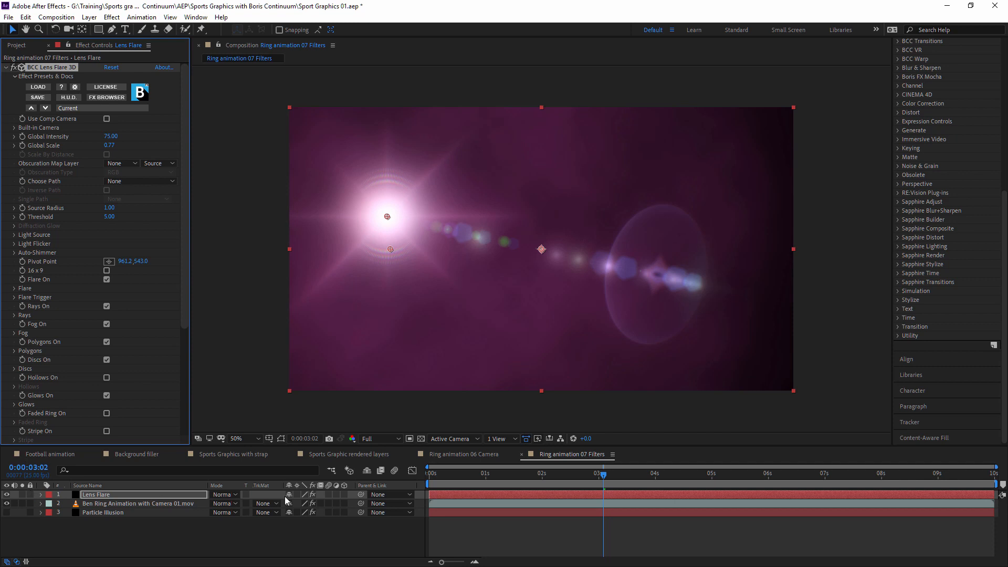
Set the Lens Flare layer's blending mode to Screen and place the light source over the blue ring's left edge.
click(223, 495)
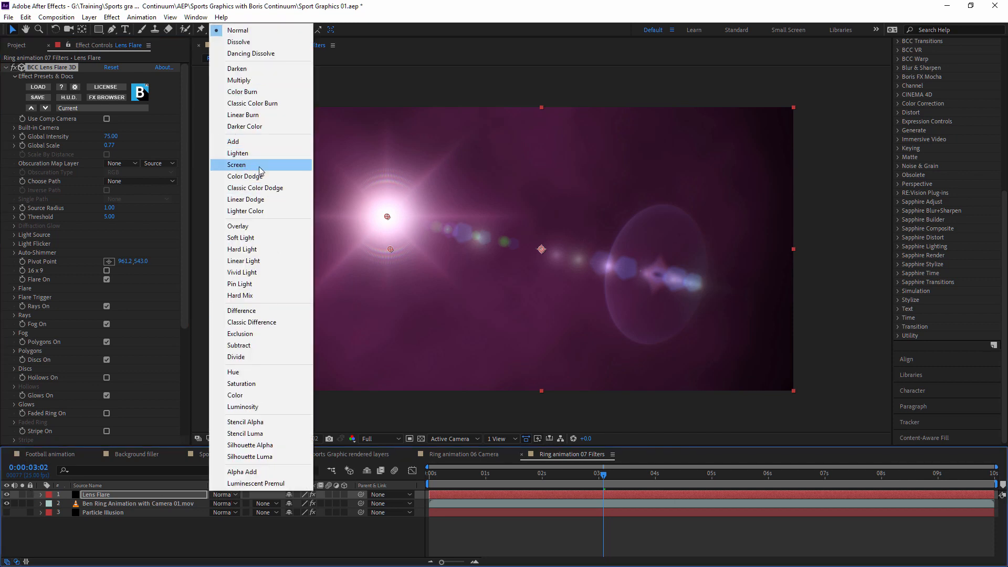
click(259, 165)
drag(389, 217, 318, 212)
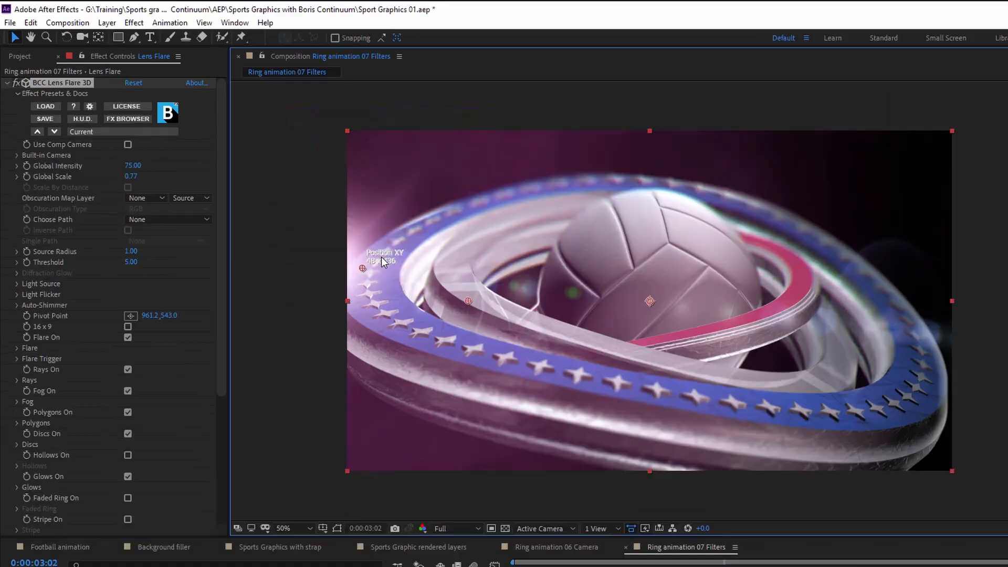
drag(382, 257, 406, 255)
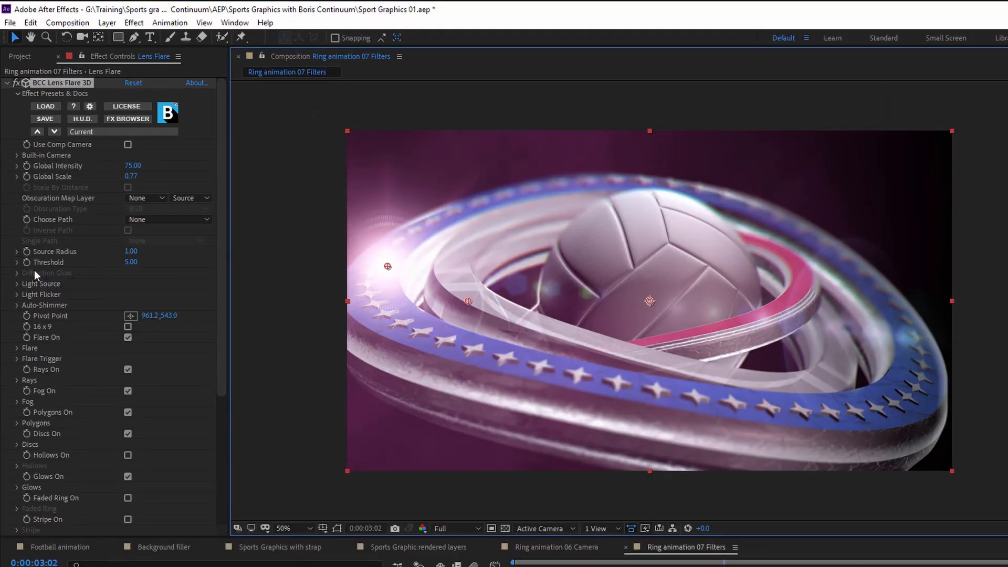
Recolor the flare with a dark blue, brighten that blue, and place the light source just above the ring's left edge.
click(17, 349)
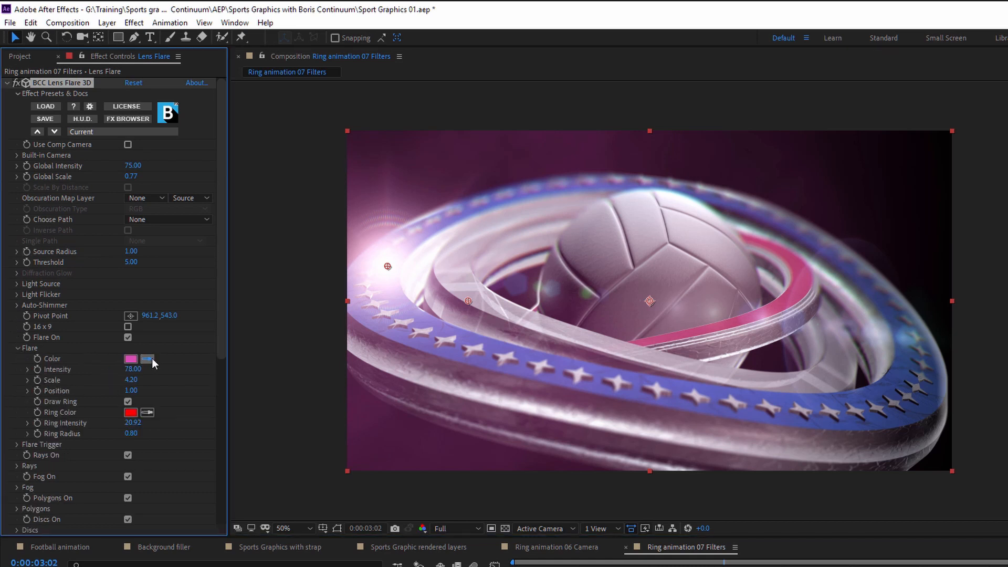
click(910, 383)
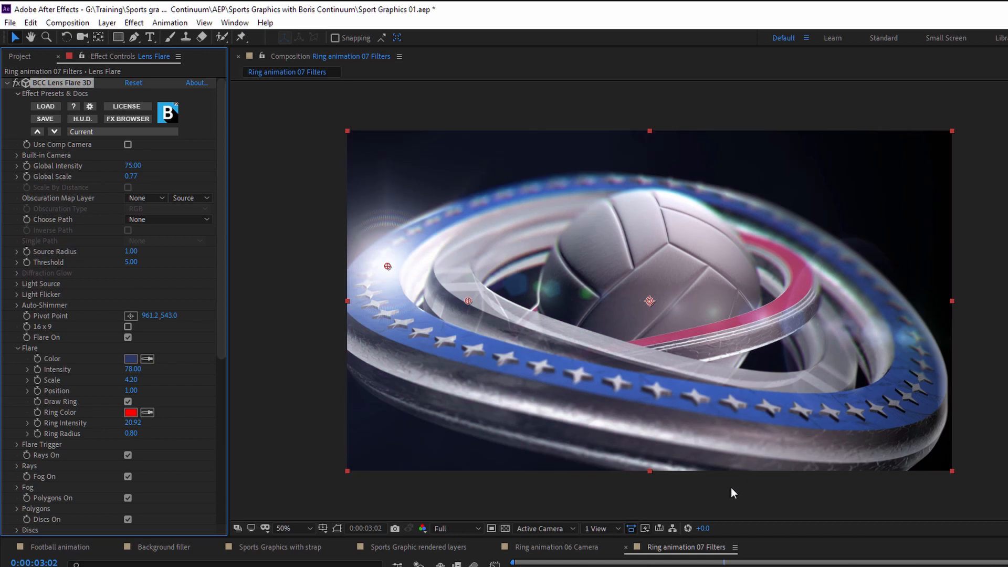
drag(390, 268, 721, 228)
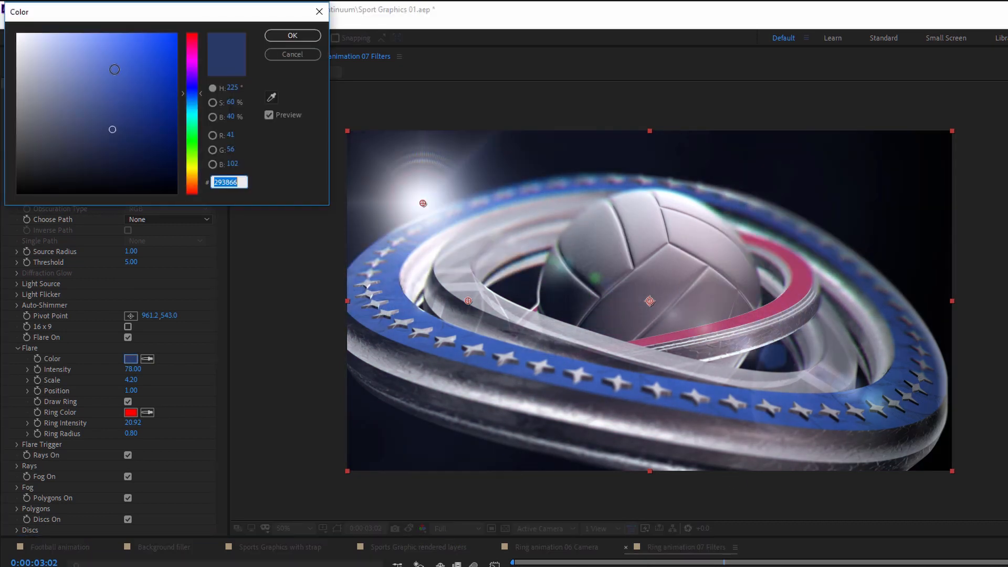
drag(112, 128, 135, 92)
key(Return)
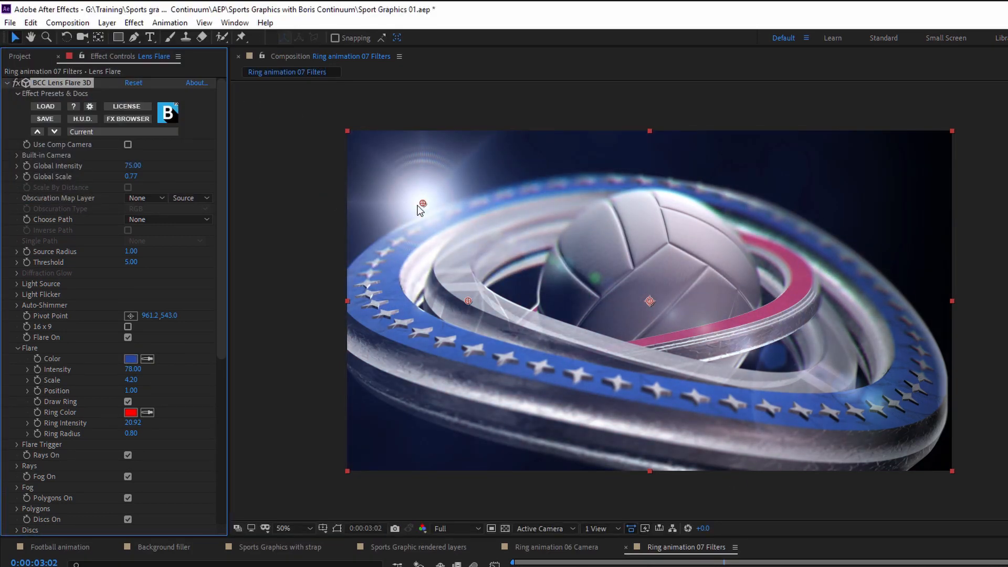
mouse_move(424, 202)
mouse_down()
mouse_move(895, 391)
mouse_move(312, 282)
mouse_move(430, 238)
mouse_move(403, 191)
mouse_move(432, 196)
mouse_up()
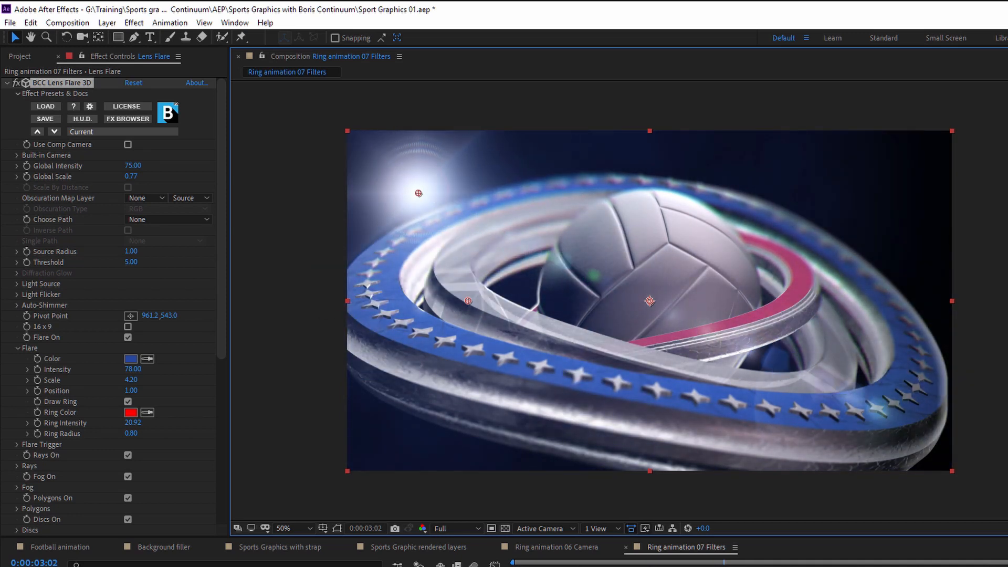
Use the ring footage as the Obscuration Map Layer with Obscuration Type Alpha, and test by moving the flare near the ring.
click(145, 198)
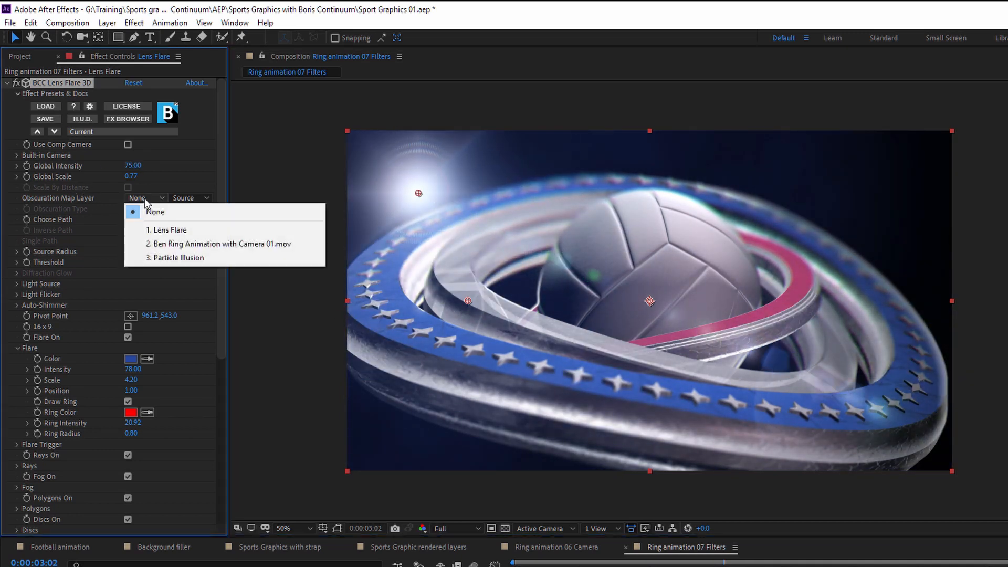
click(255, 245)
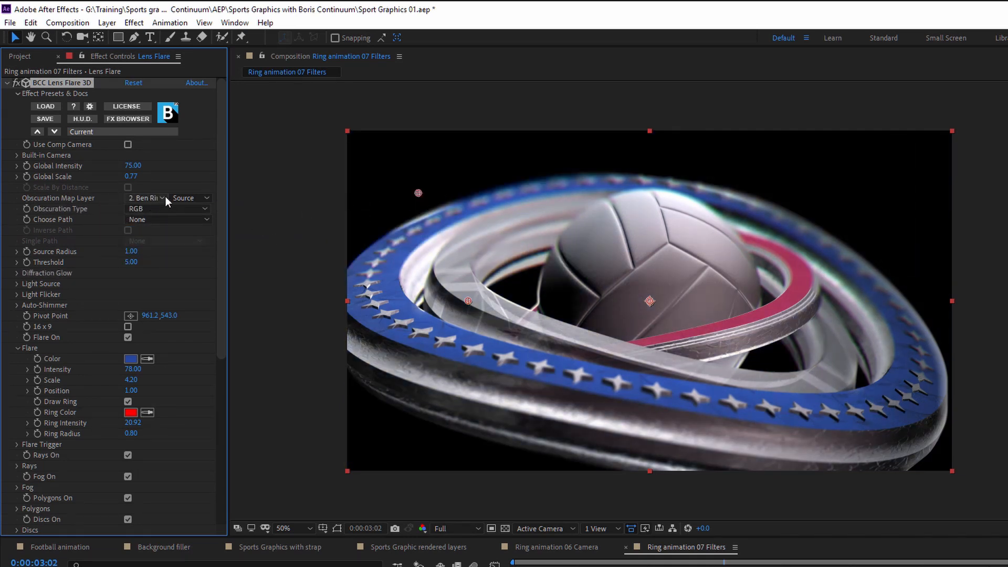
click(169, 210)
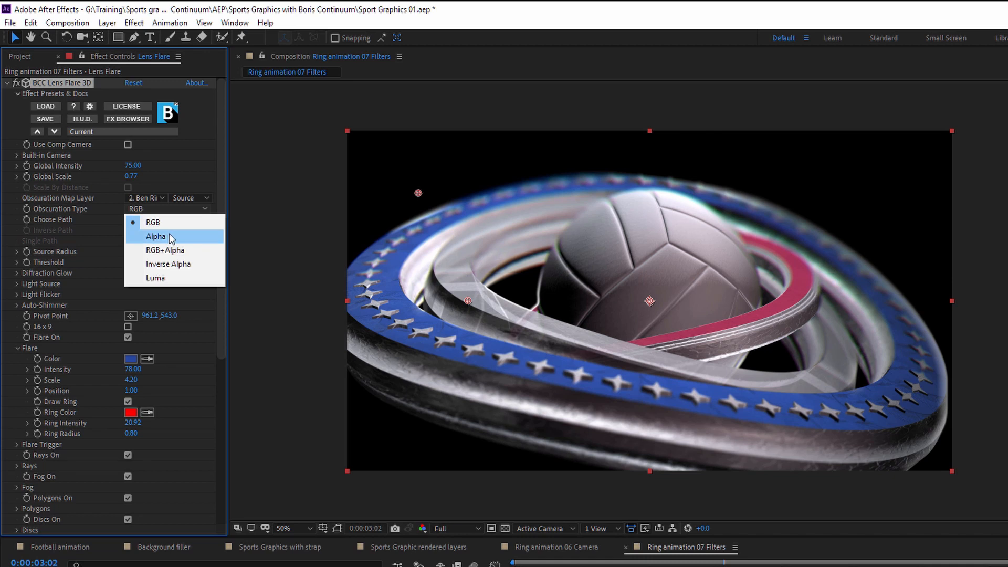
click(172, 237)
drag(418, 193, 390, 195)
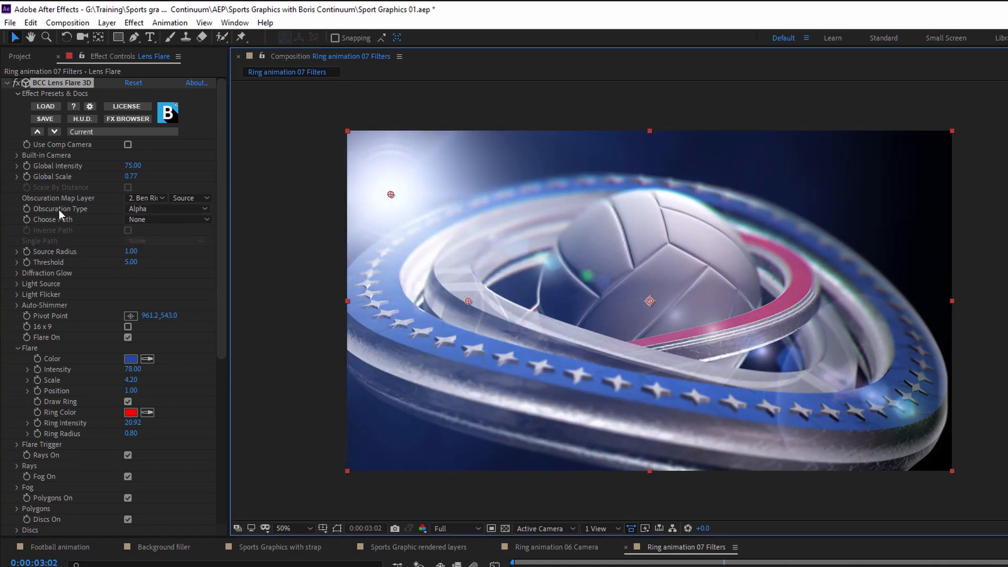
drag(391, 195, 412, 223)
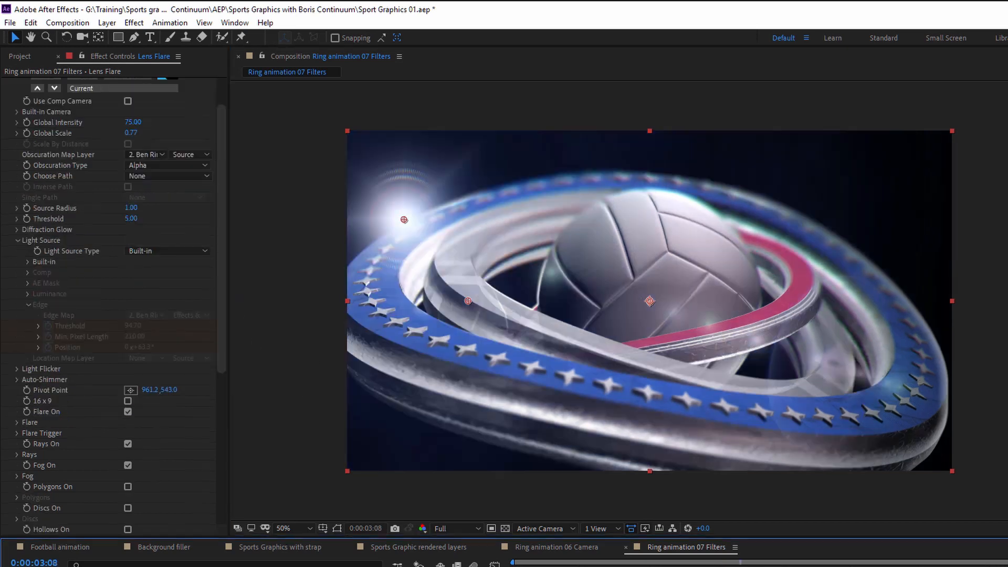
At 0:00:03:07, move the light source to 244, 574 on the ring's inner left edge and keyframe Position XY.
key(Page_Up)
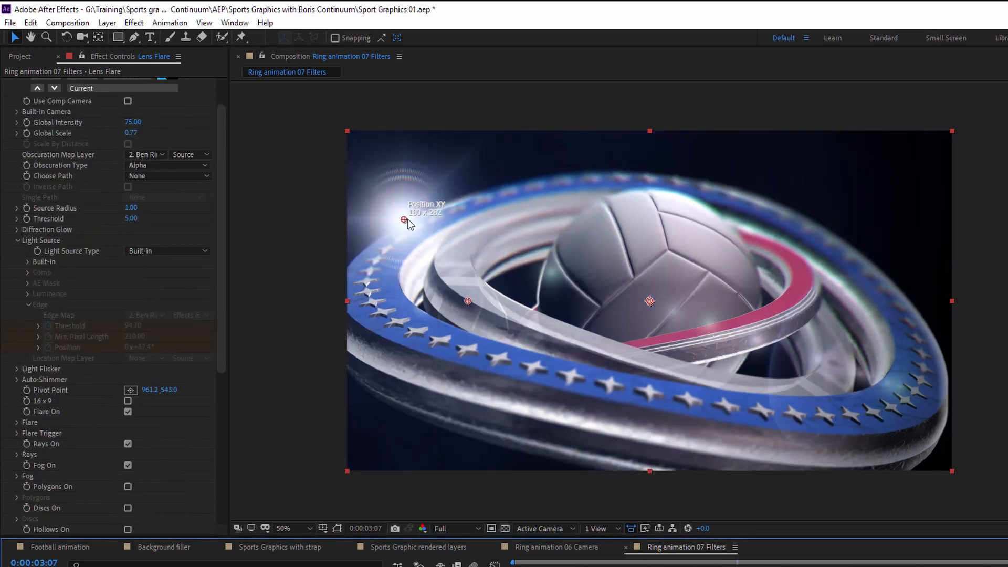
drag(410, 225, 425, 314)
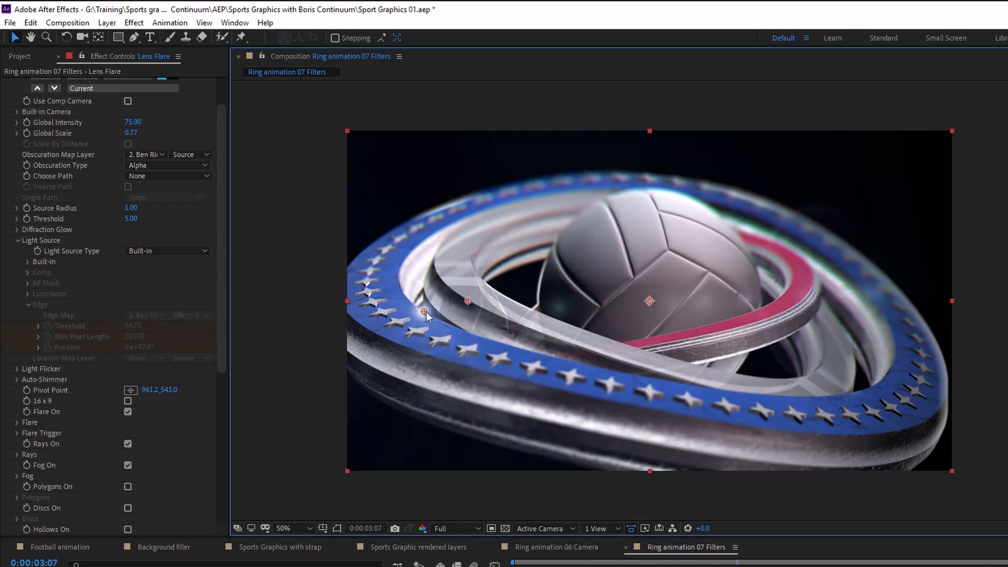
click(27, 262)
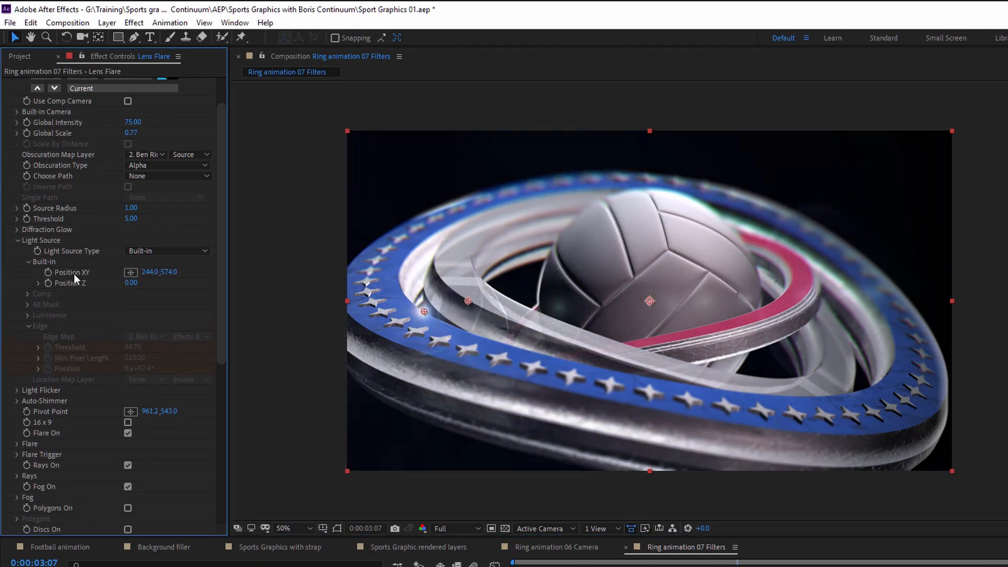
click(48, 272)
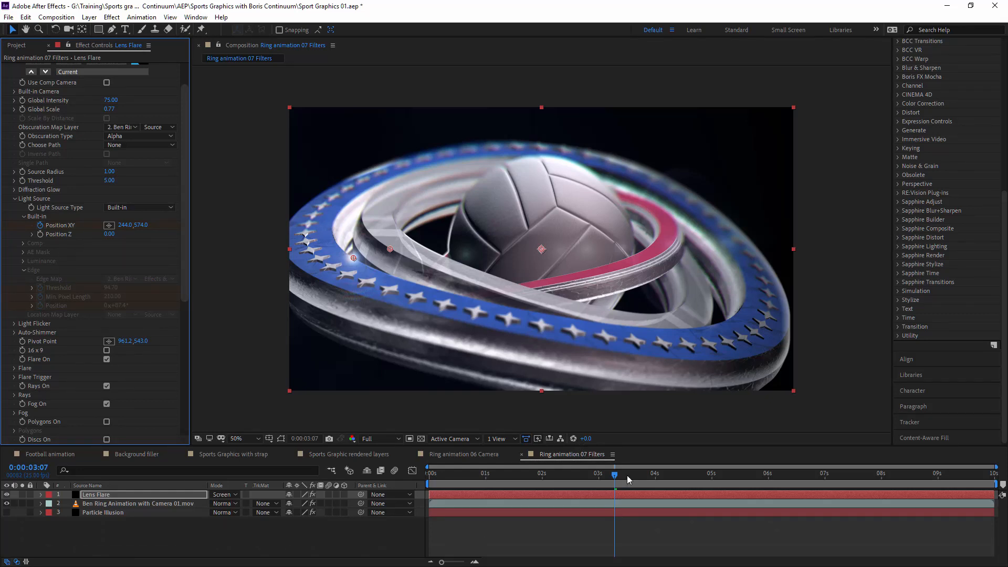
key(u)
Keyframe Position XY on the ring's inner edge below the ball at 0:00:06:10 and at 1466, 1058 at 0:00:09:13.
drag(627, 474, 785, 480)
scroll(37, 89, up, 2)
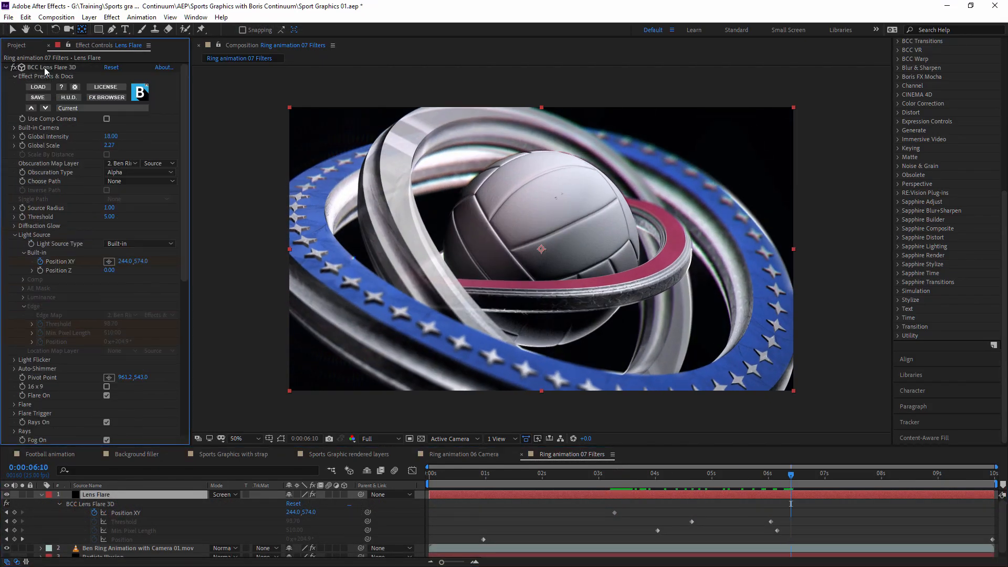
click(44, 68)
drag(353, 258, 529, 348)
drag(792, 478, 968, 486)
drag(529, 348, 675, 385)
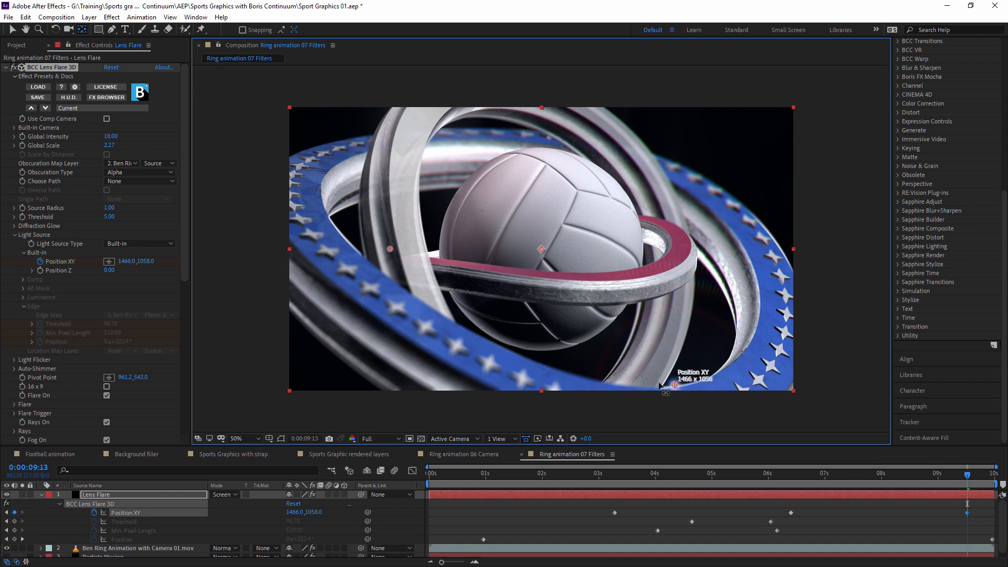
Add in-between Position XY keyframes that follow the ring's edge, at 1051, 992 on 0:00:07:06 and another near 0:00:08:00.
drag(966, 478, 839, 475)
drag(569, 358, 568, 368)
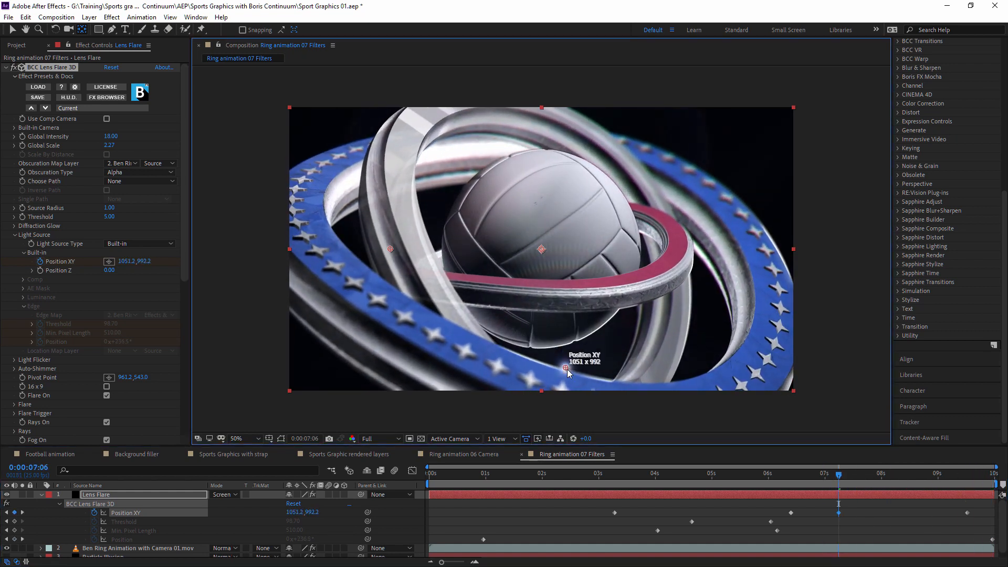
drag(839, 475, 882, 475)
drag(604, 378, 603, 382)
Correct the light source's path along the ring with Position XY keyframes just before 0:00:09:13 and just after 0:00:06:10.
drag(882, 475, 961, 477)
drag(667, 385, 673, 387)
drag(962, 477, 797, 477)
drag(532, 349, 533, 353)
Trim the start of the Lens Flare layer to 0:00:01:10 and scrub to 0:00:06:18.
drag(796, 477, 508, 476)
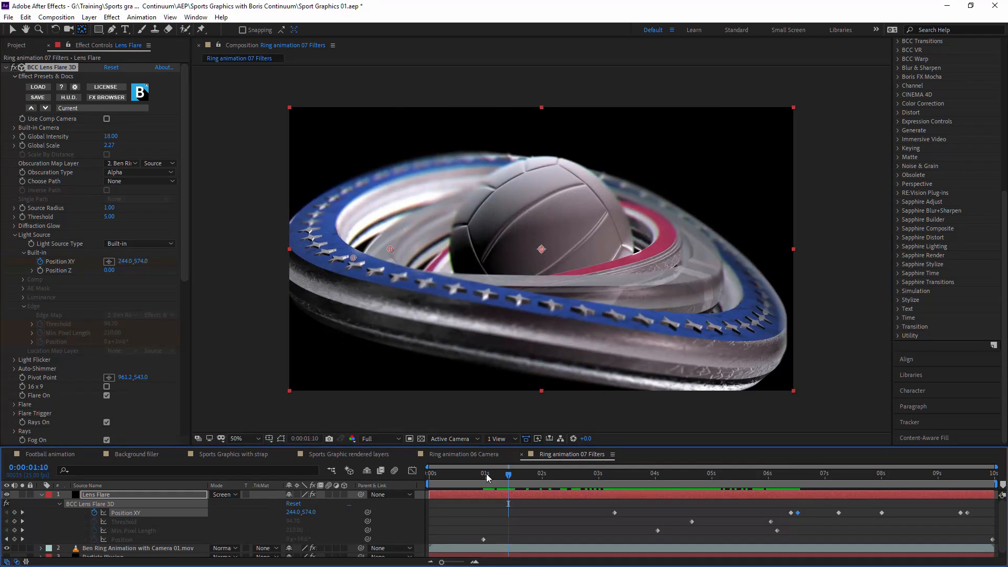
drag(429, 495, 809, 505)
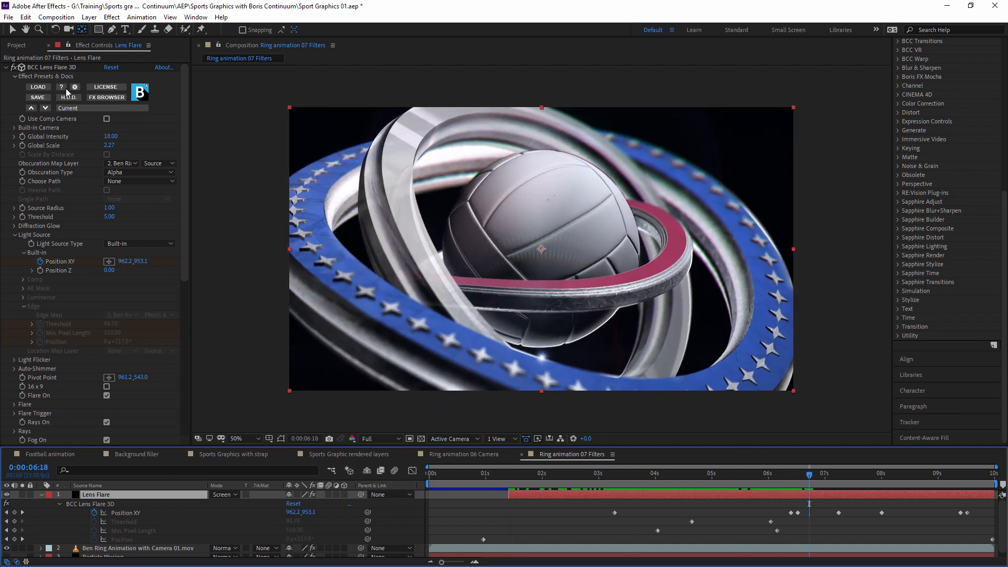
Set the lens flare's Global Scale to 6.60 and preview the animation.
drag(110, 145, 160, 150)
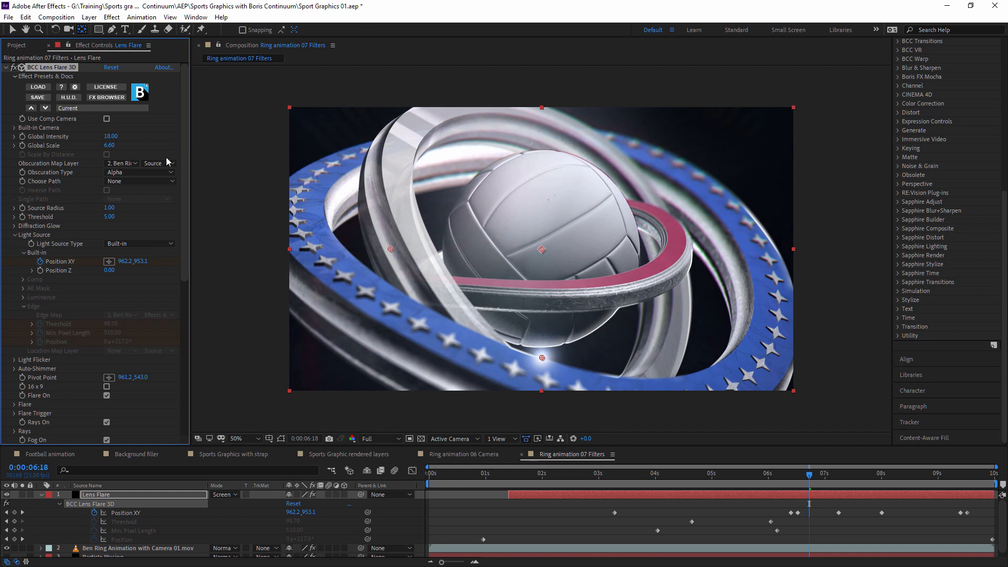
key(space)
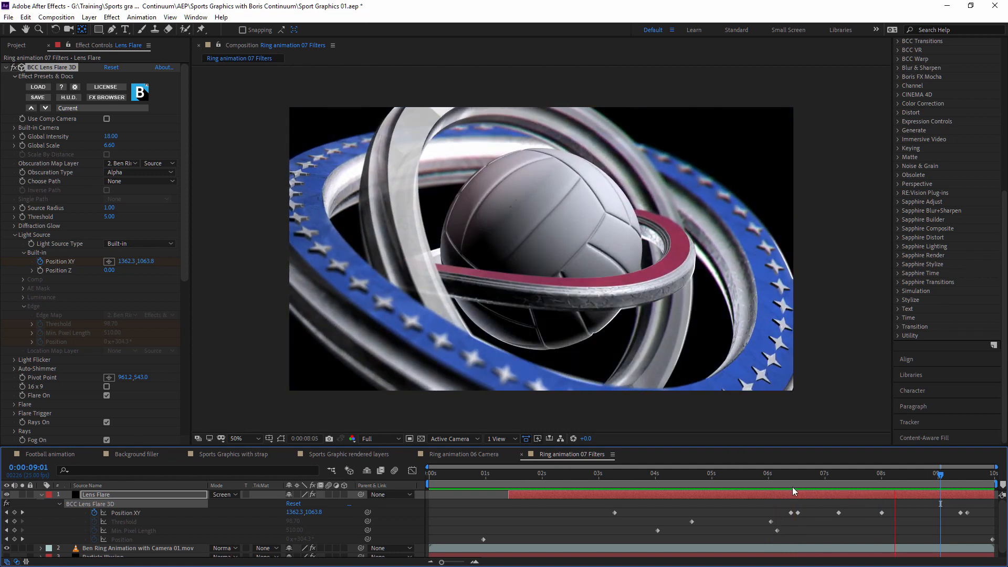
Trim the start of the Lens Flare layer to just after 6 seconds and collapse its keyframed properties.
key(space)
drag(634, 479, 841, 498)
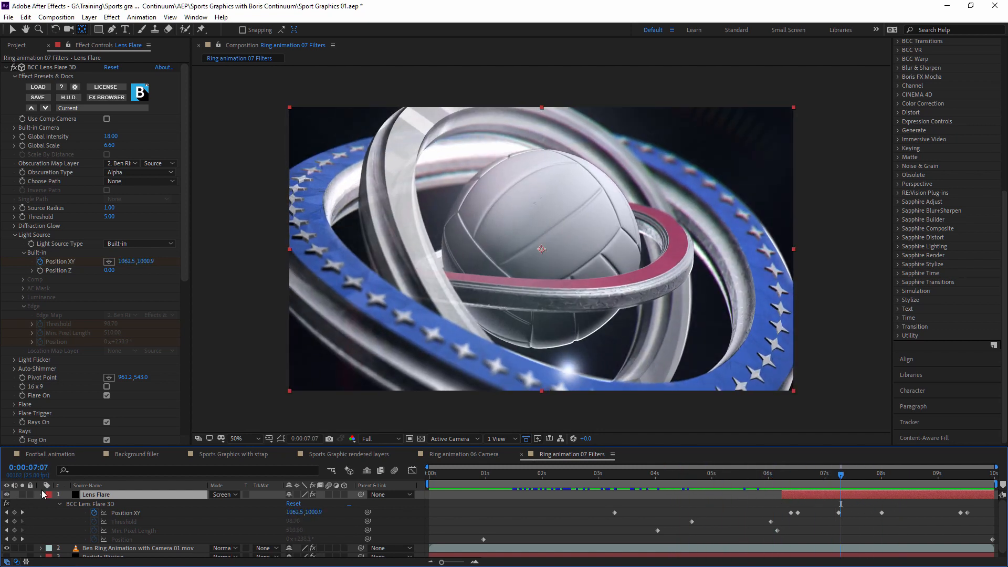
key(u)
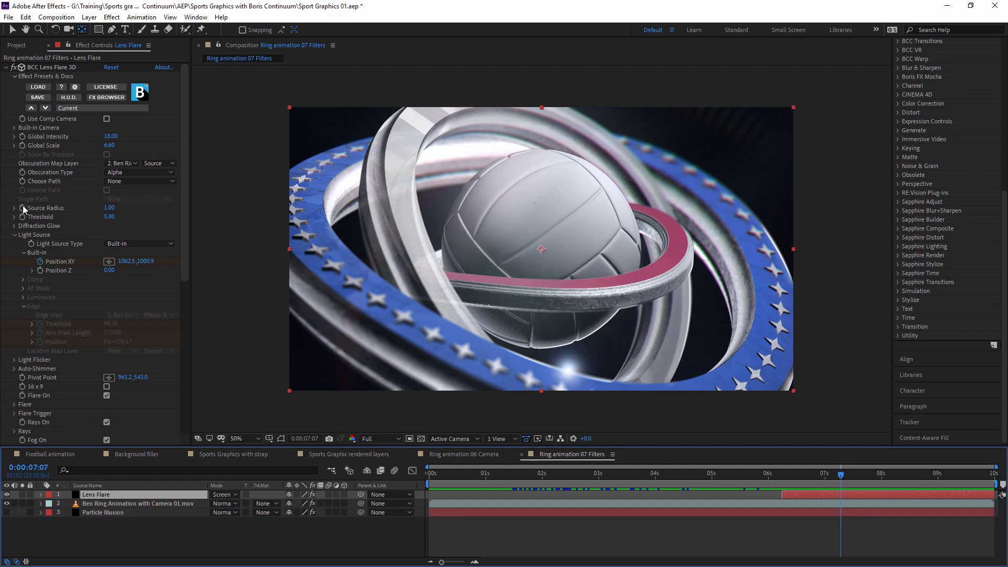
Turn on the Particle Illusion layer's visibility and move the current time to 0:00:07:24.
click(7, 513)
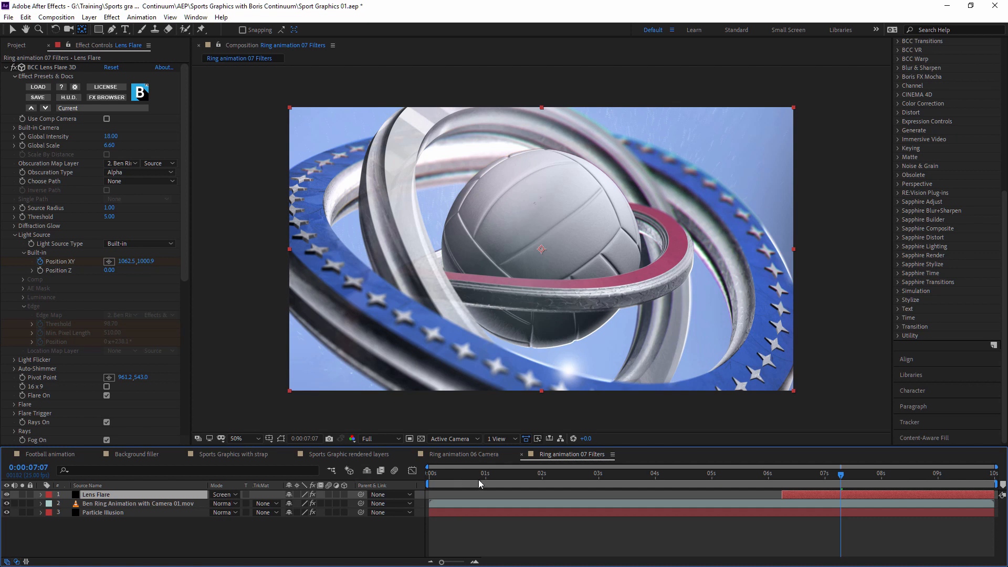
drag(479, 484, 883, 487)
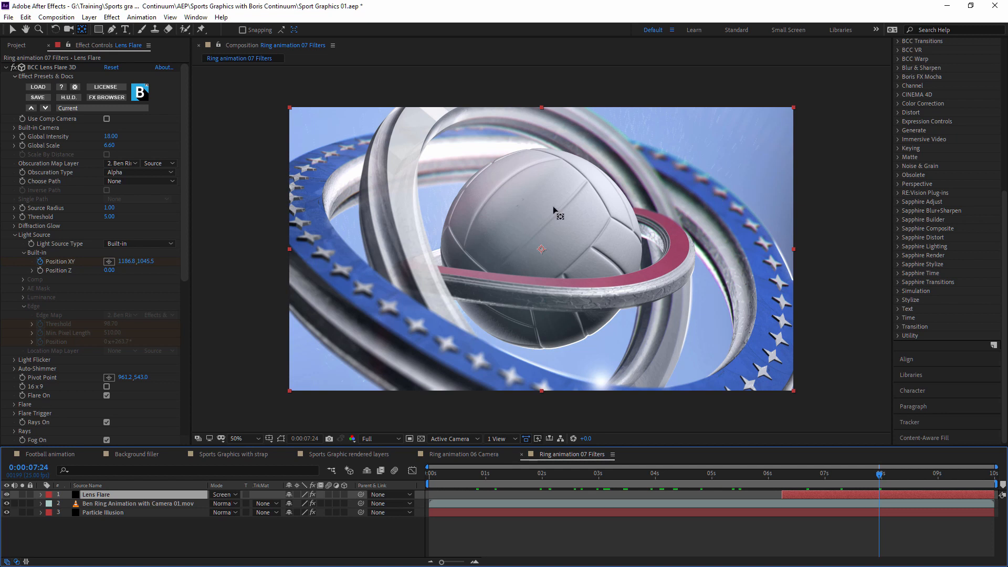
Create a new adjustment layer above the Lens Flare layer and apply the BCC Composite effect to it.
click(90, 17)
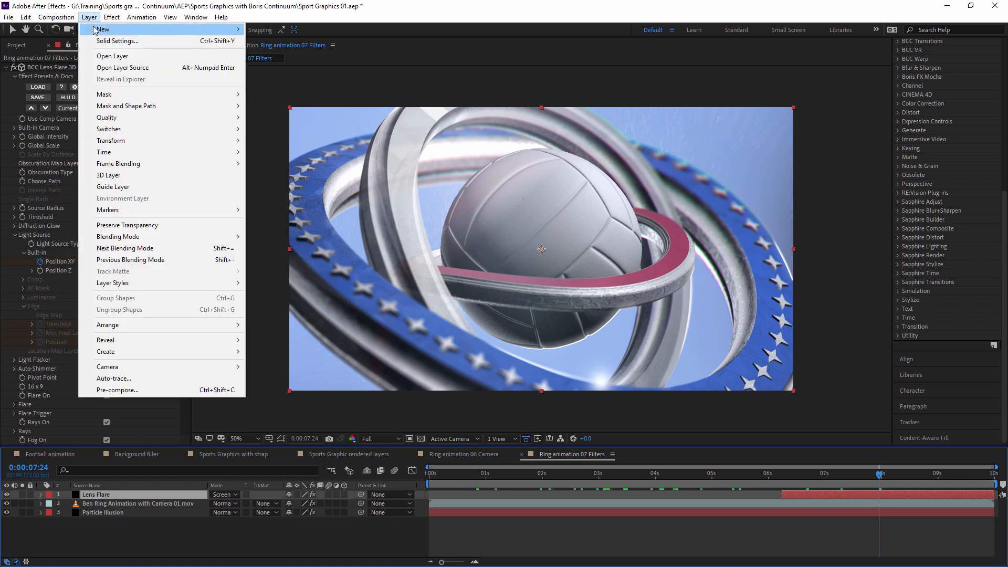
mouse_move(95, 29)
click(289, 100)
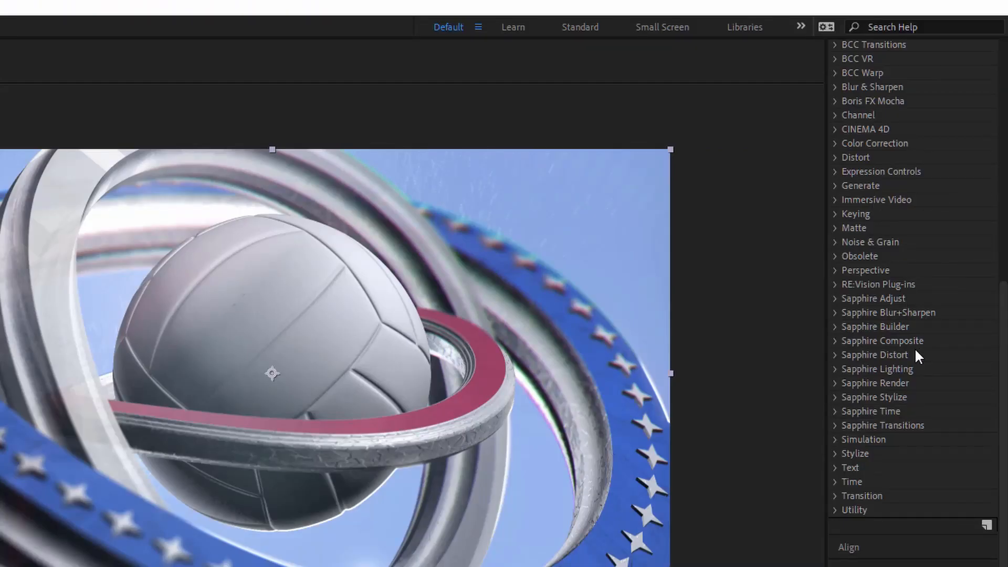
scroll(998, 87, up, 10)
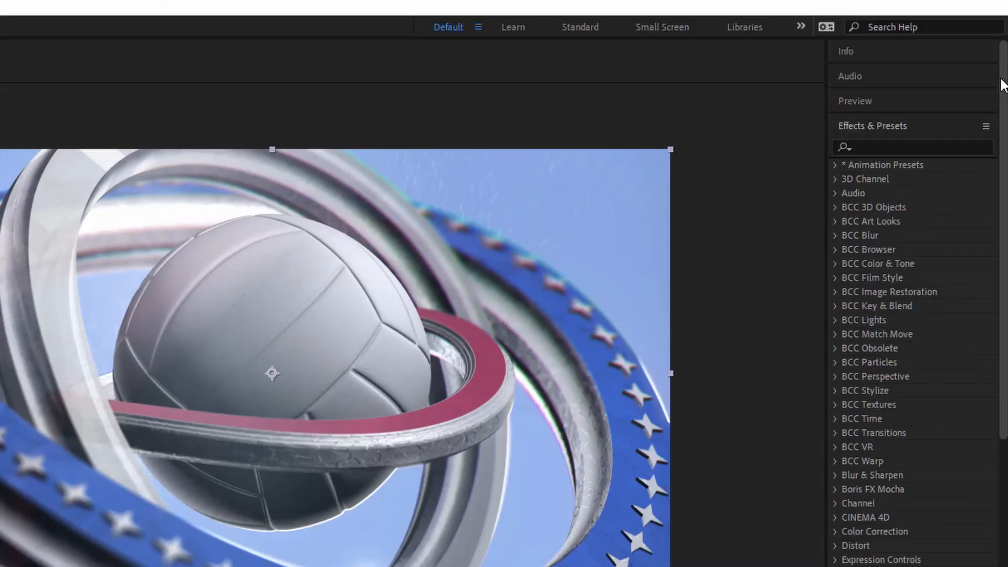
click(882, 147)
text(compos)
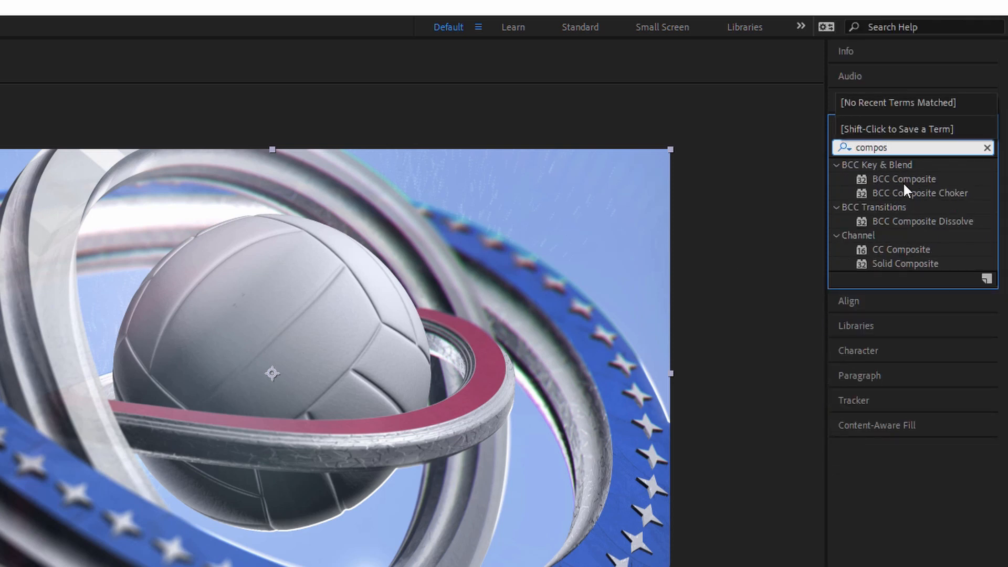
double_click(904, 179)
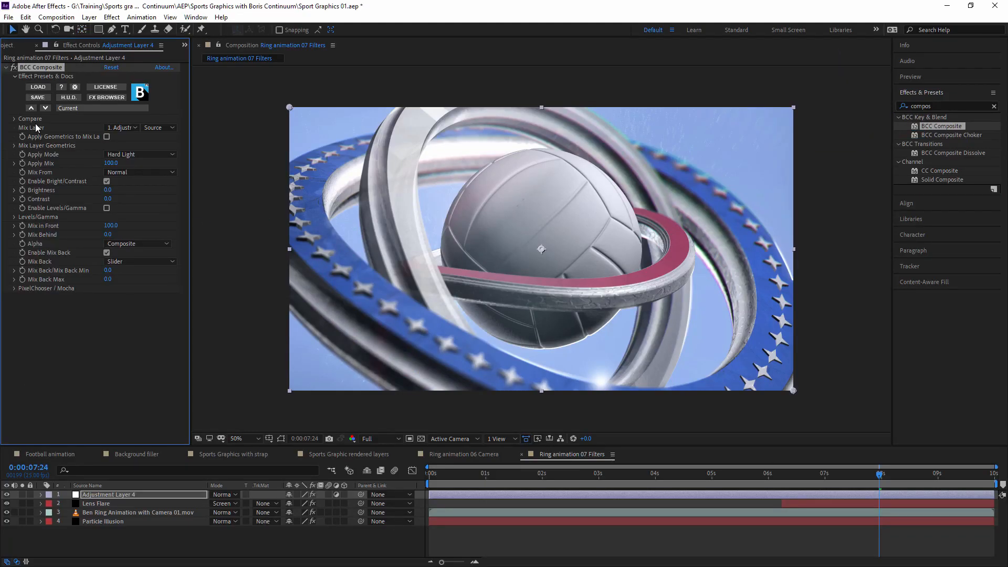
Set BCC Composite's Apply Mode to Multiply, Apply Mix to 15, Brightness to 3 and Contrast to 1.
click(136, 155)
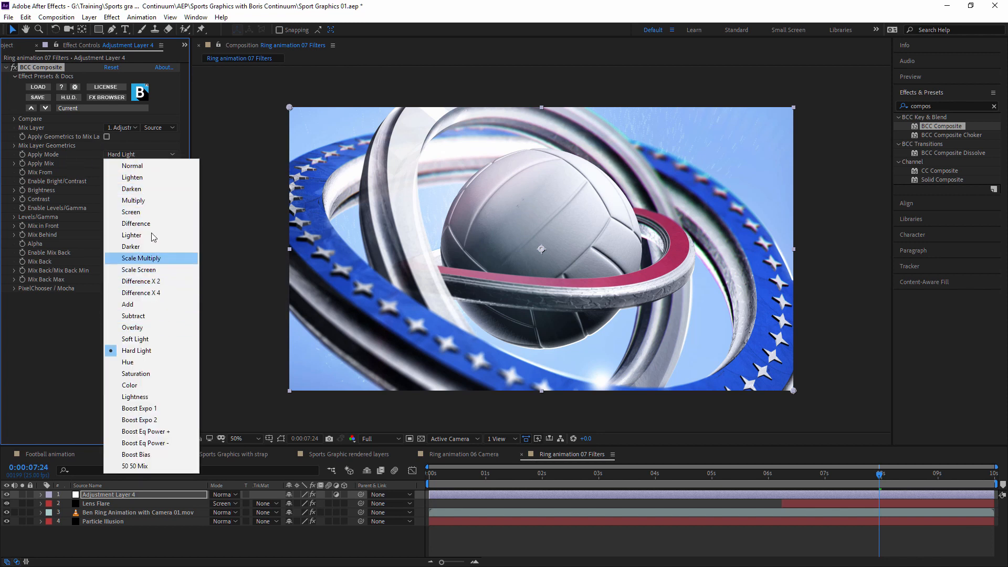
click(152, 204)
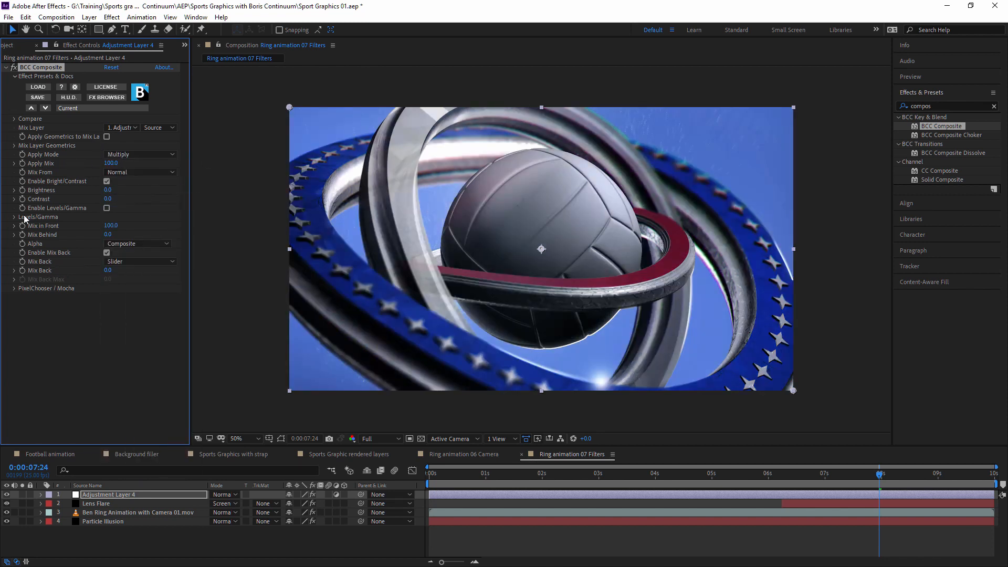
drag(109, 168, 23, 163)
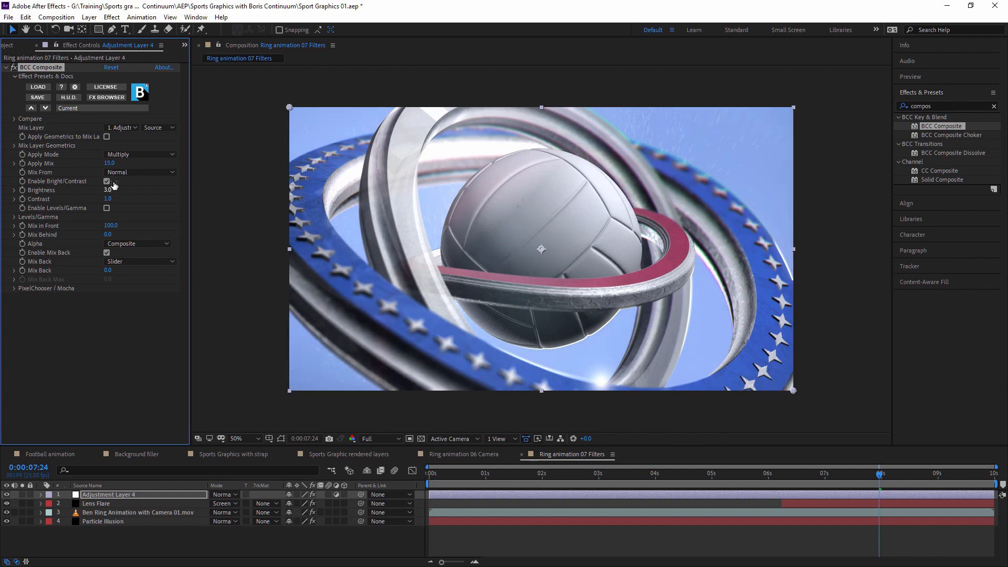
Compare the image with the BCC Composite effect switched off and on.
click(13, 67)
click(9, 67)
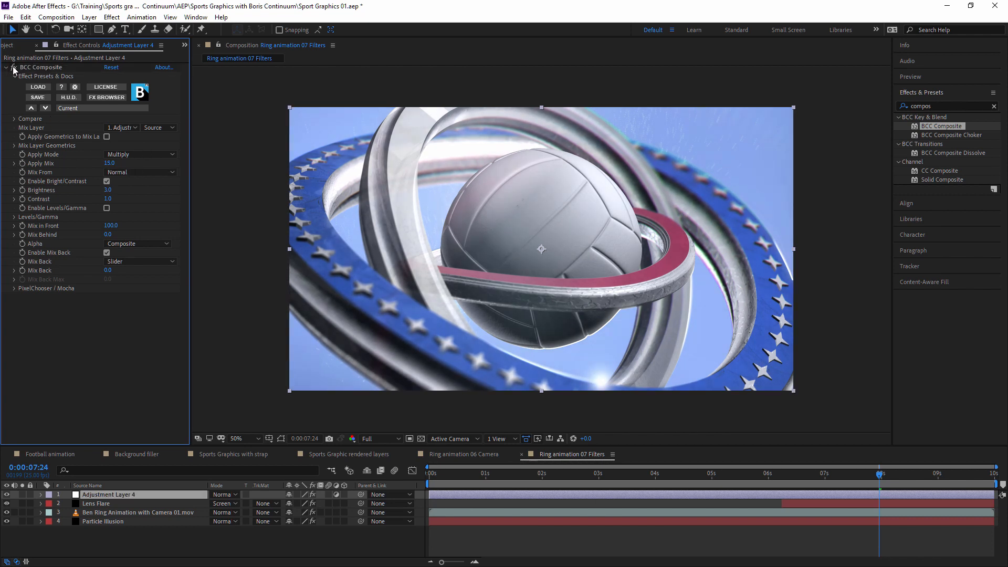
click(13, 67)
click(13, 68)
click(13, 67)
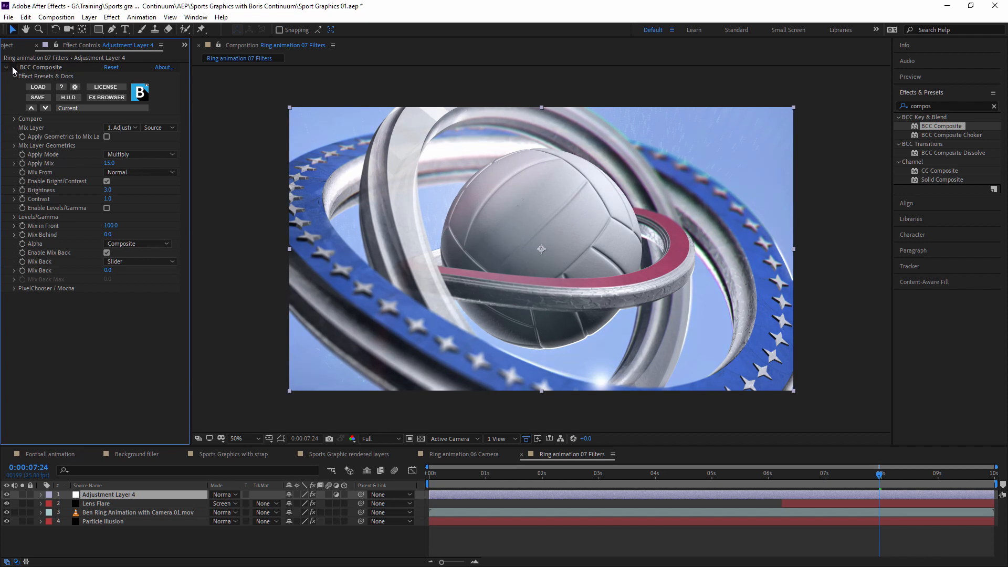
click(13, 68)
click(13, 68)
click(13, 68)
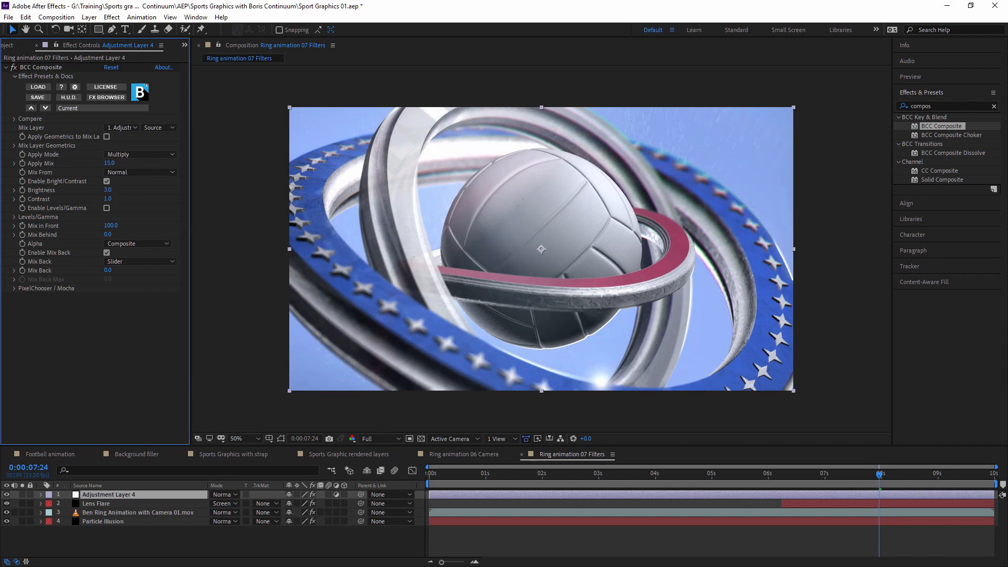
Apply BCC Fast Film Glow to the adjustment layer and set its Glow Threshold to 71.
click(113, 18)
mouse_move(220, 131)
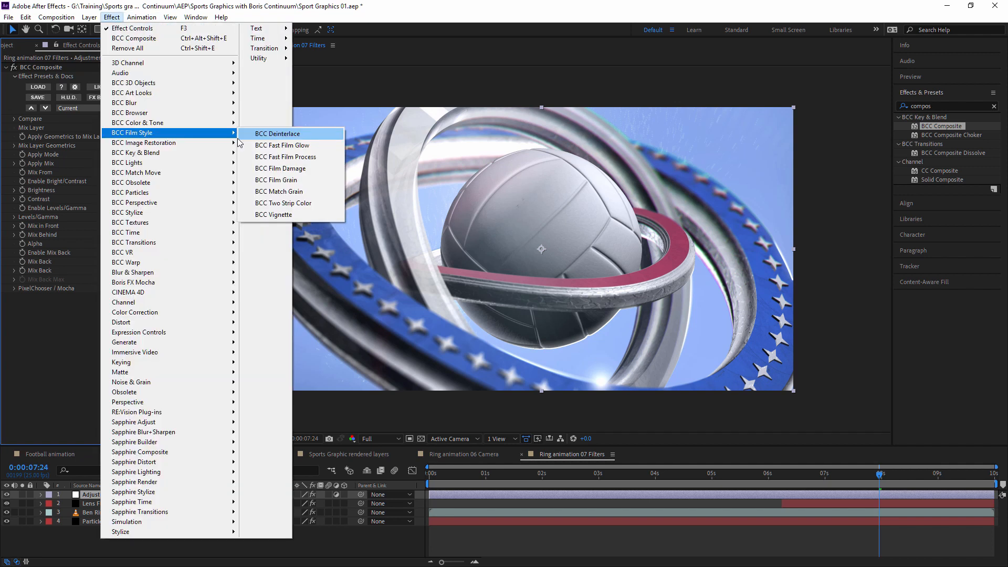
click(322, 147)
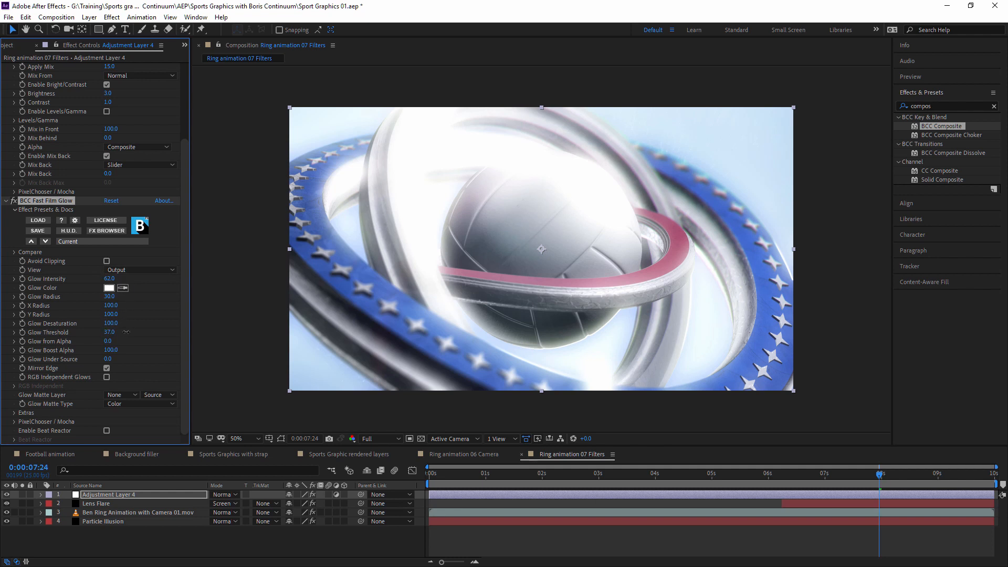
drag(126, 332, 147, 332)
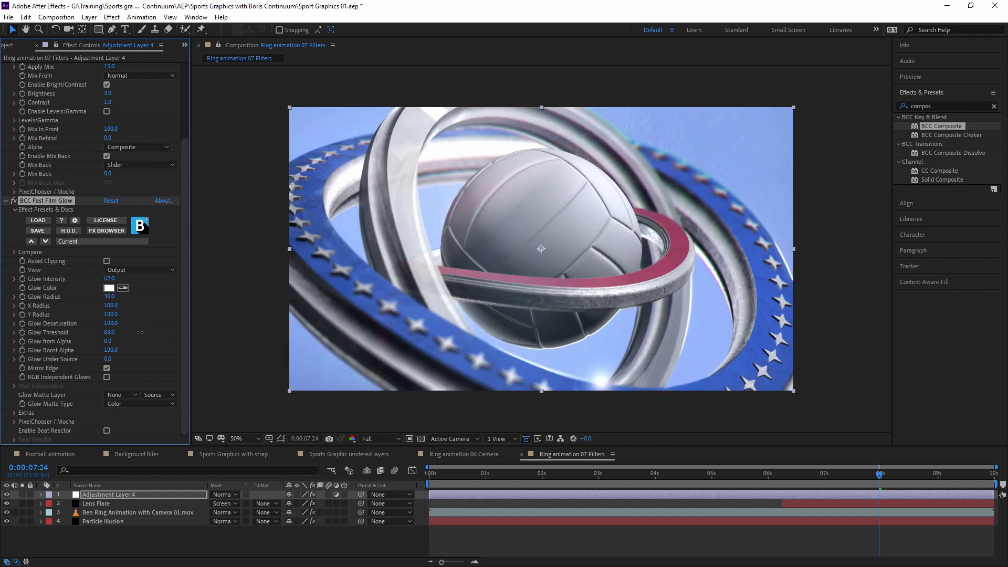
drag(140, 332, 134, 332)
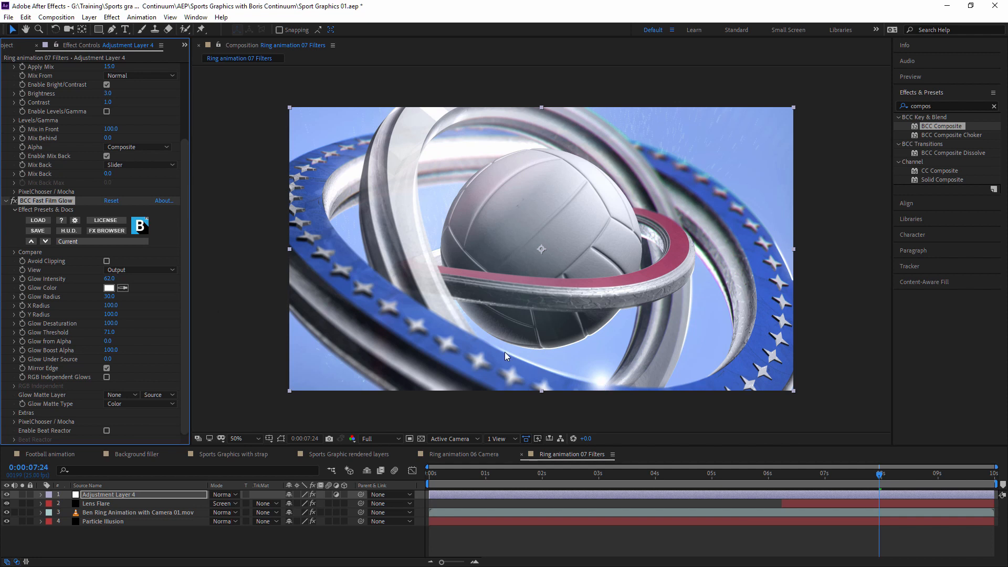
Lower the film glow's Glow Radius and Glow Intensity, and collapse the effect's settings.
drag(110, 296, 100, 296)
mouse_move(80, 278)
mouse_down()
mouse_move(45, 278)
mouse_move(69, 278)
mouse_up()
click(6, 201)
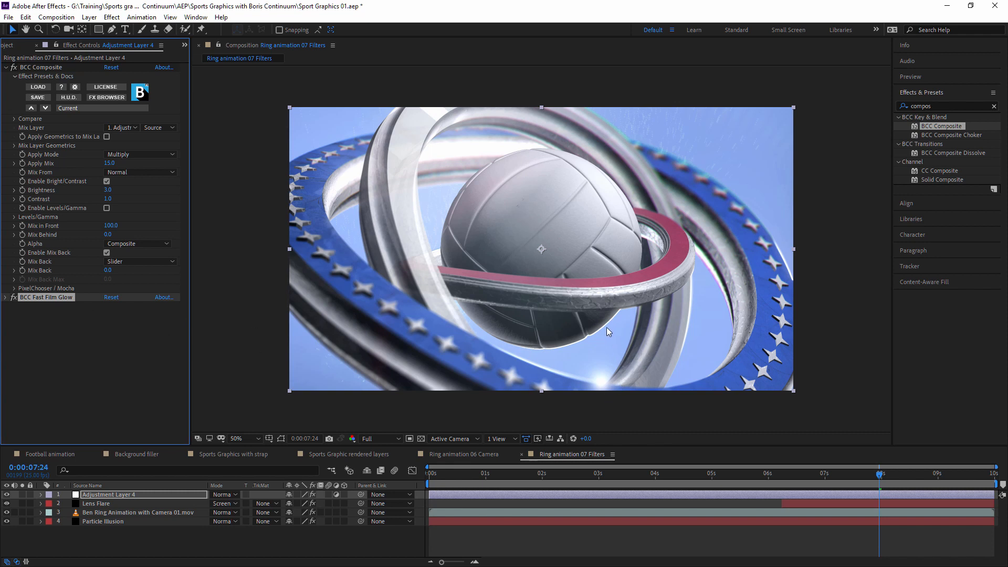
Compare the image with the BCC Fast Film Glow effect switched off and on.
click(14, 297)
click(13, 297)
click(12, 297)
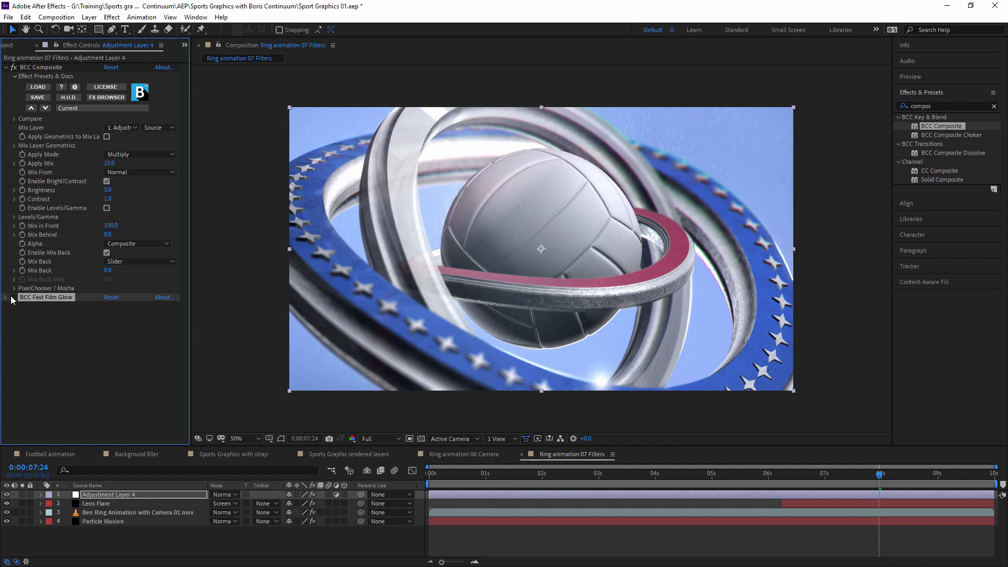
click(12, 298)
click(13, 298)
click(12, 297)
click(12, 297)
click(13, 297)
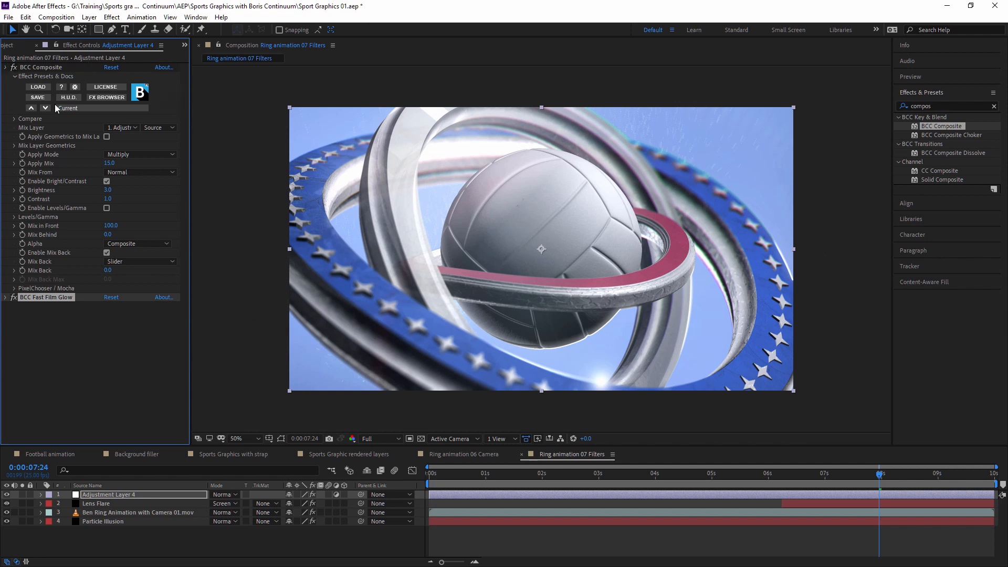
Collapse the BCC Composite settings and add the BCC Vignette effect below BCC Fast Film Glow on the adjustment layer.
click(137, 17)
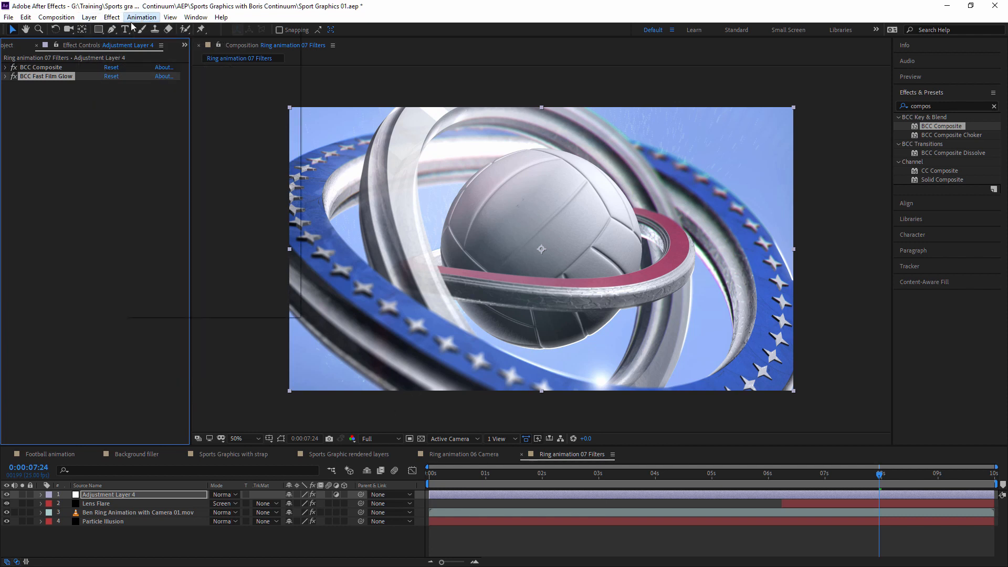
click(16, 256)
click(920, 100)
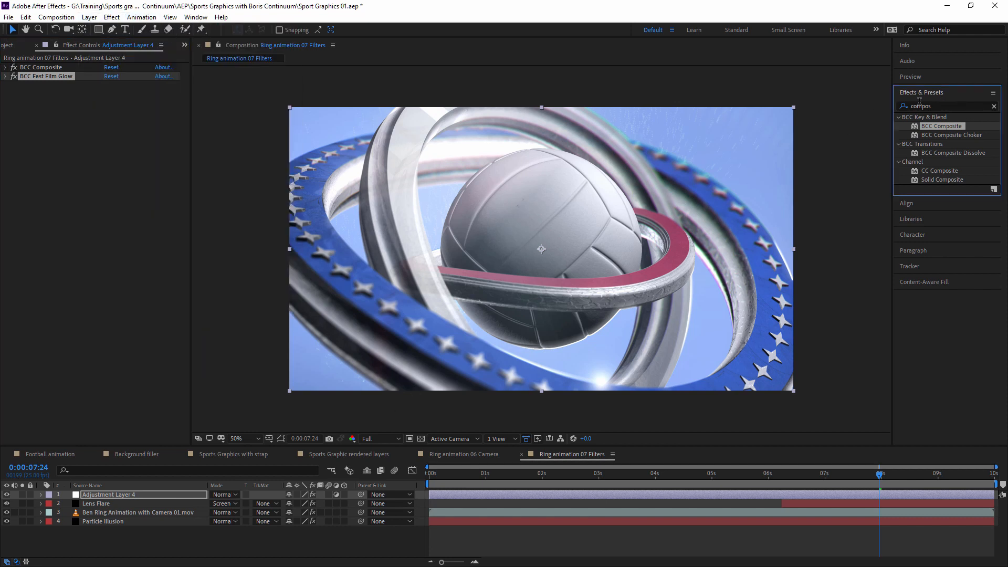
double_click(939, 107)
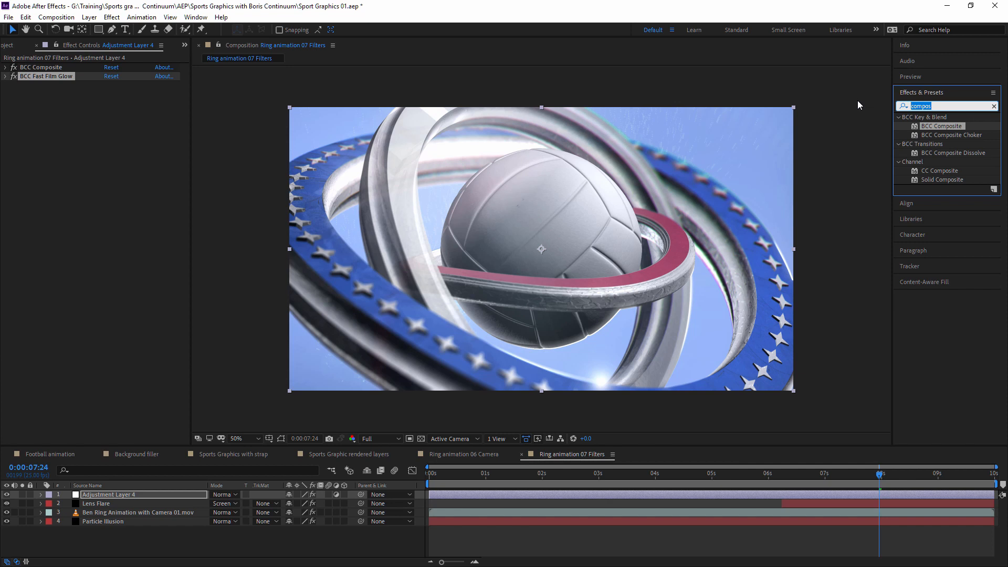
text(vignette)
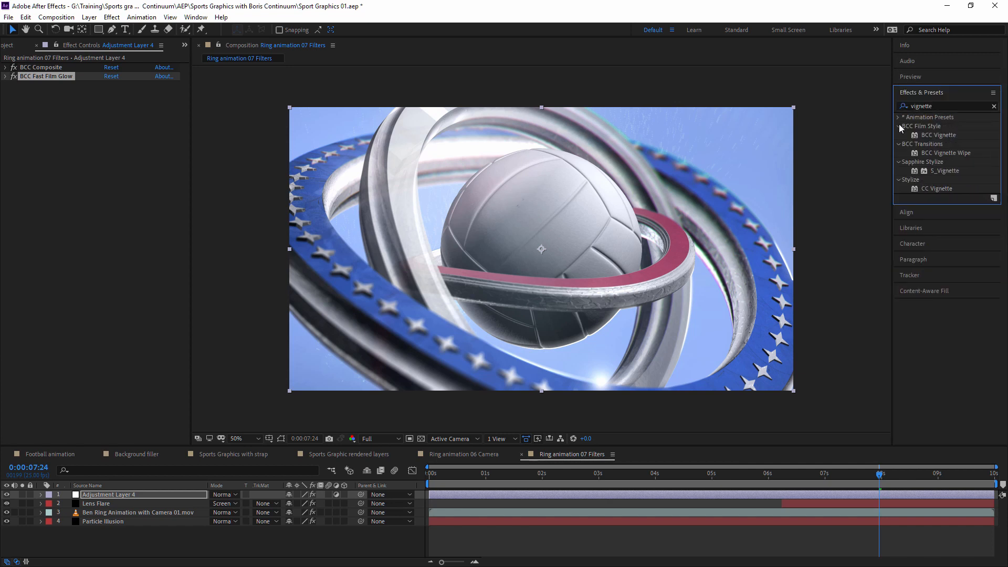
drag(916, 137, 97, 206)
Set the vignette's Style to Color and Blur and its Vignette Color Opacity to 16.
click(111, 144)
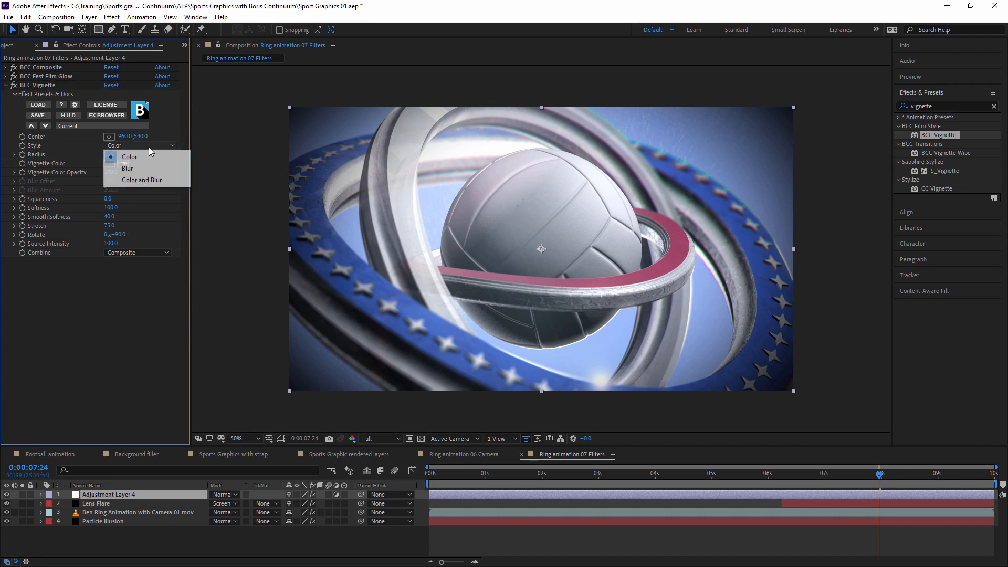
click(154, 181)
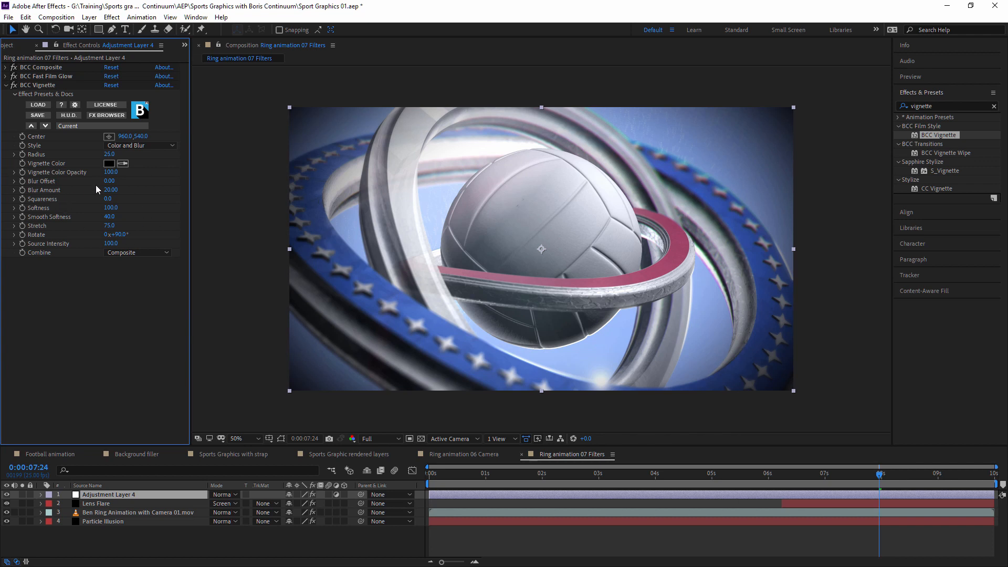
drag(111, 171, 3, 175)
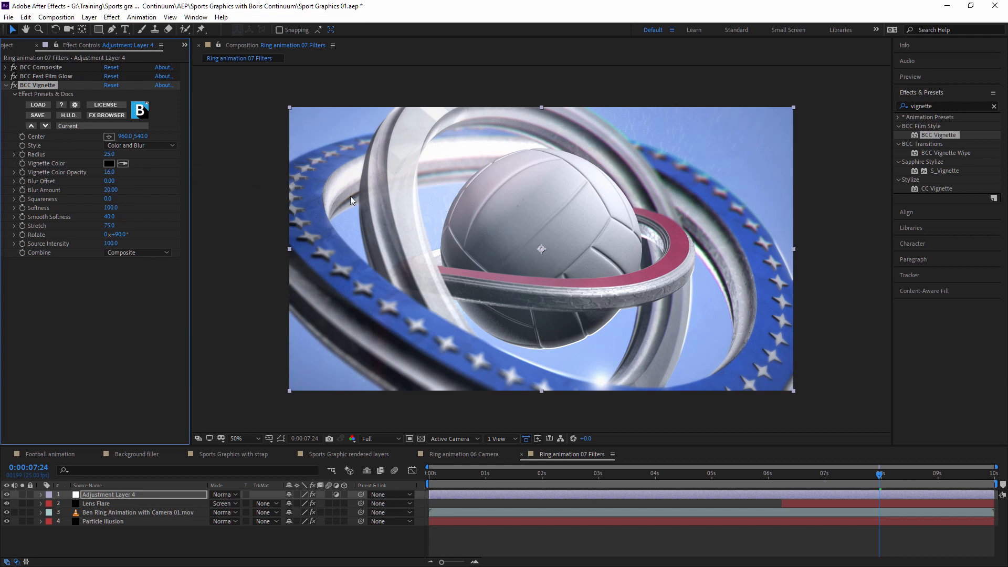
Set the vignette's Blur Amount to 18 and compare the image with the effect off and on.
click(13, 85)
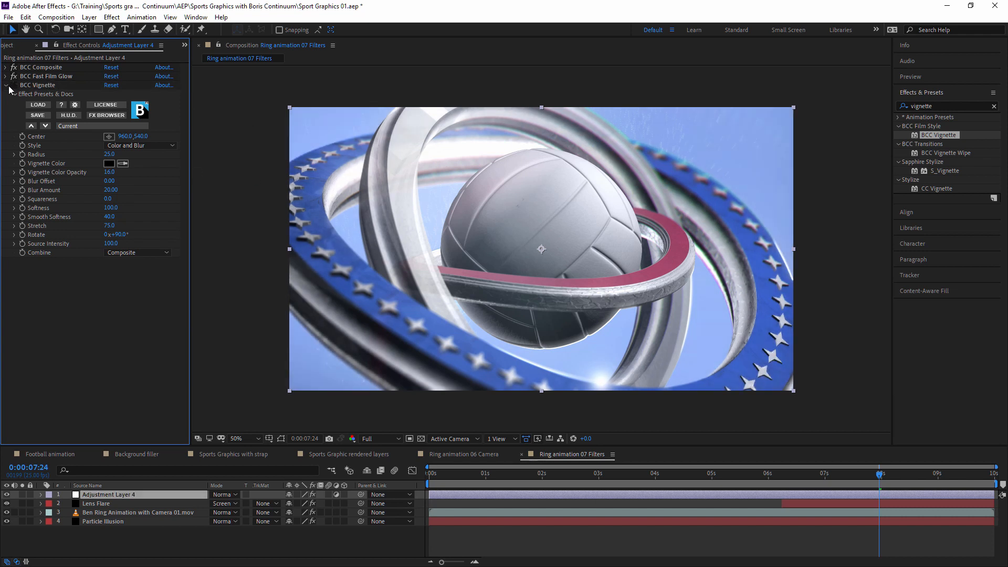
click(13, 86)
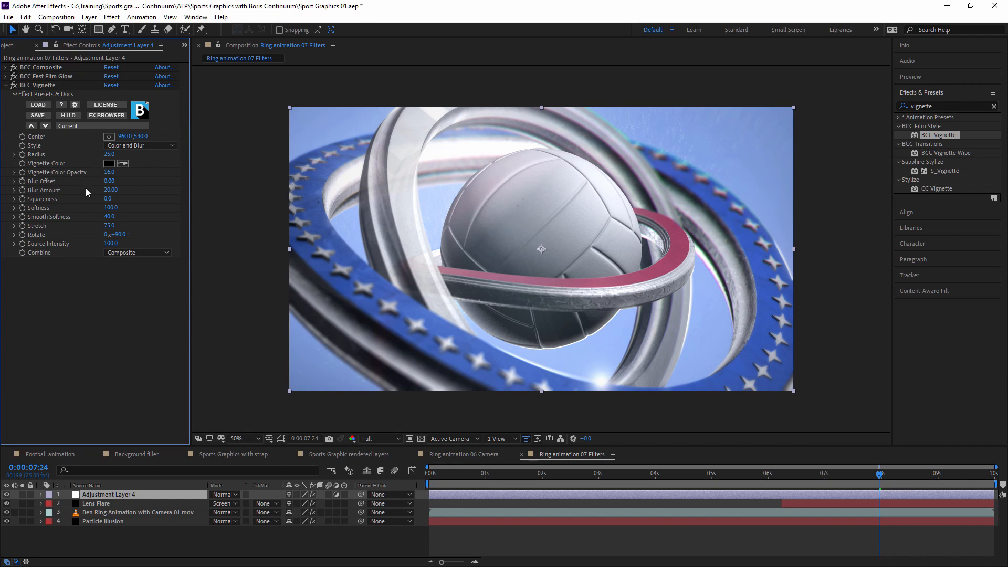
drag(103, 190, 88, 189)
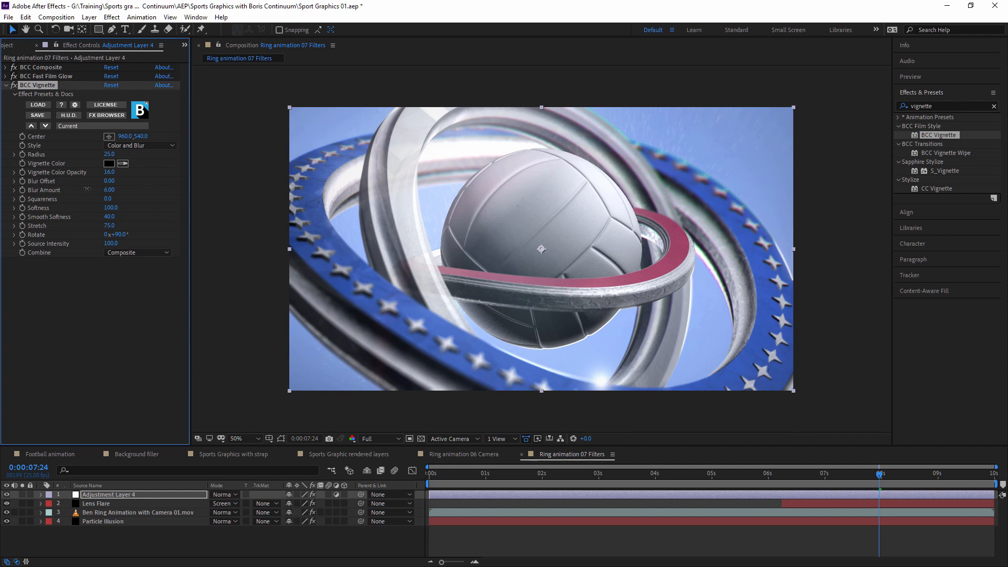
click(13, 87)
Switch off the effects of the adjustment, Lens Flare and ring animation layers to compare with the unprocessed image.
click(314, 495)
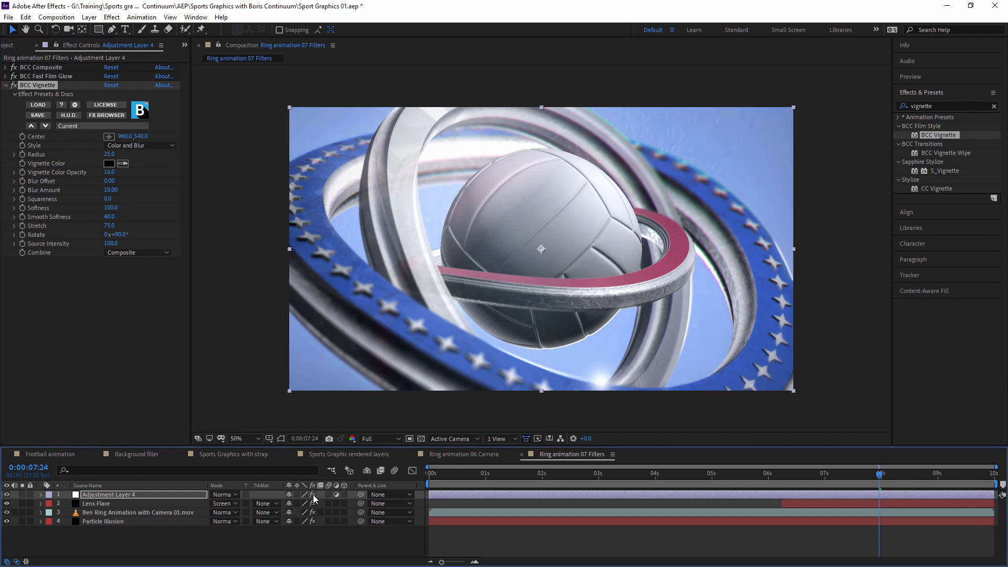
drag(313, 504, 313, 541)
click(313, 521)
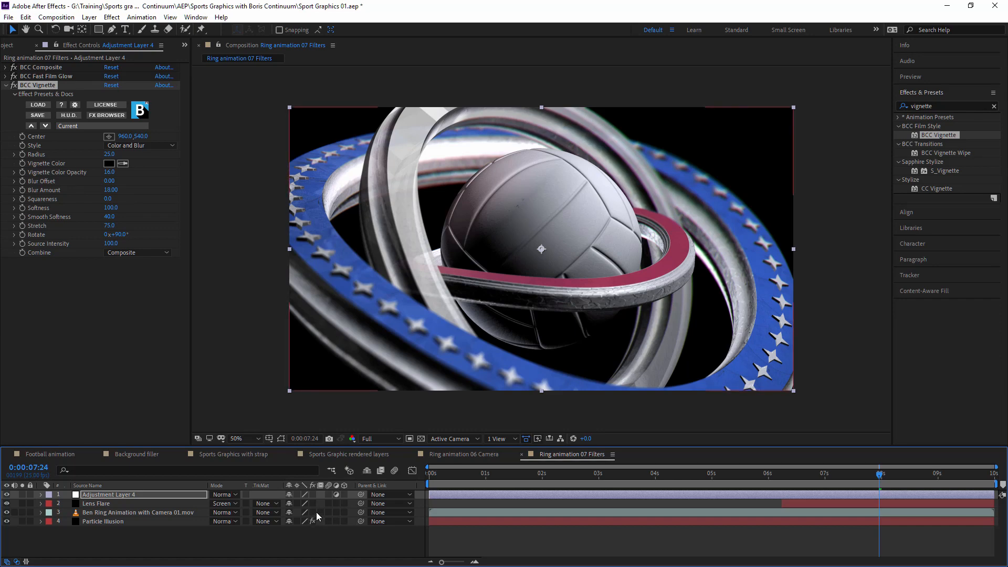
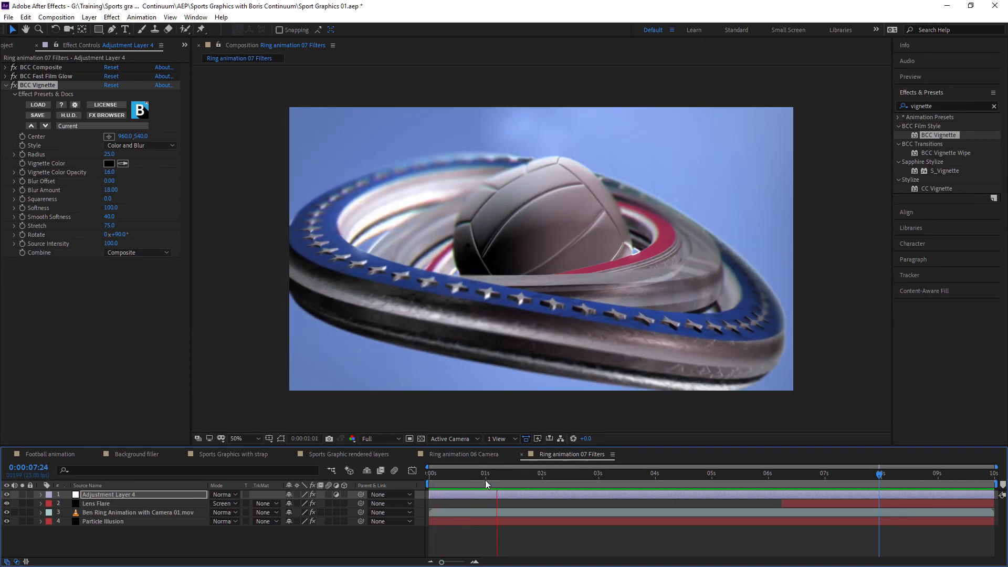
Duplicate the Lens Flare layer and move the copy earlier so it starts at 0:00:01:20.
key(space)
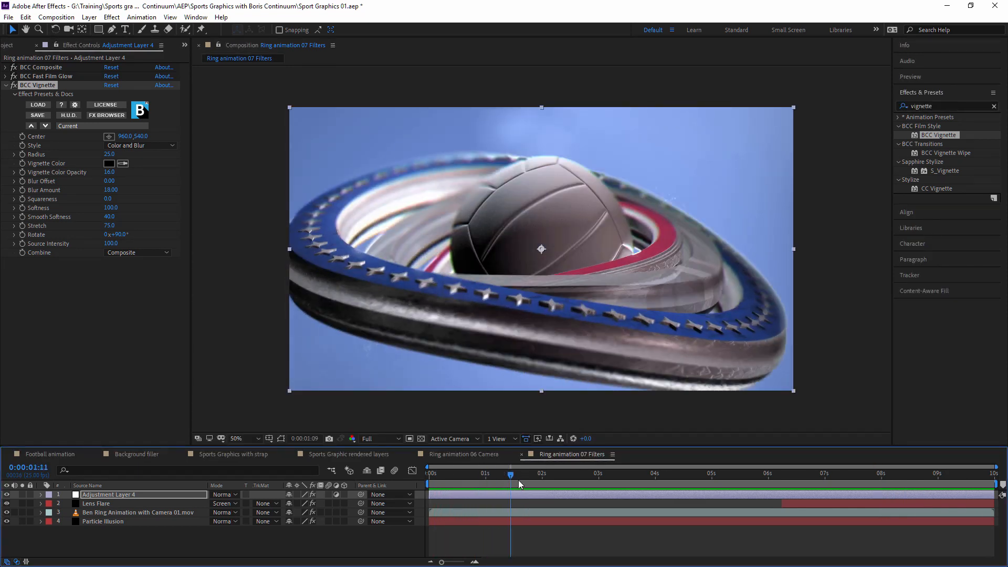
mouse_move(518, 480)
mouse_down()
mouse_move(482, 478)
mouse_move(579, 489)
mouse_move(532, 484)
mouse_up()
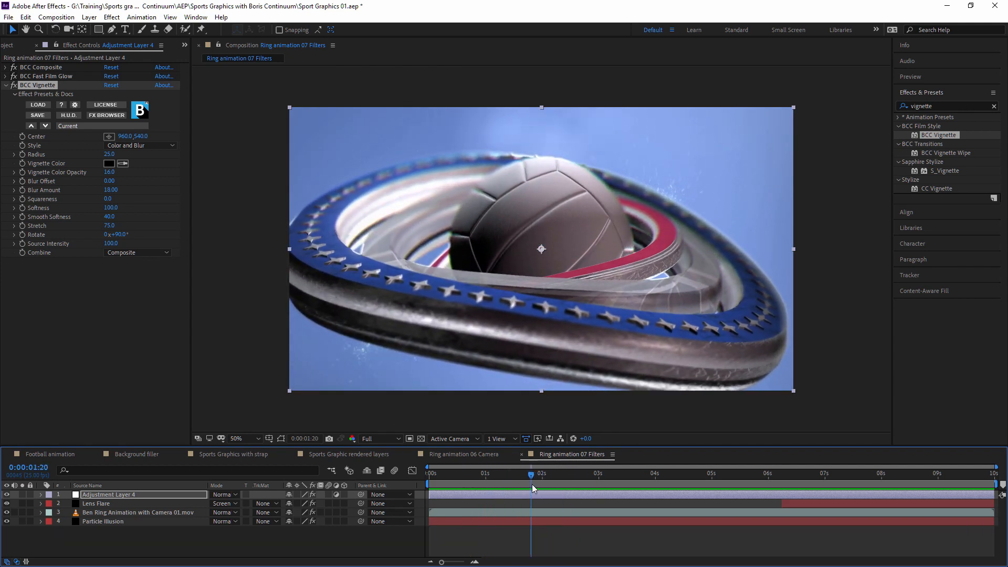
click(103, 503)
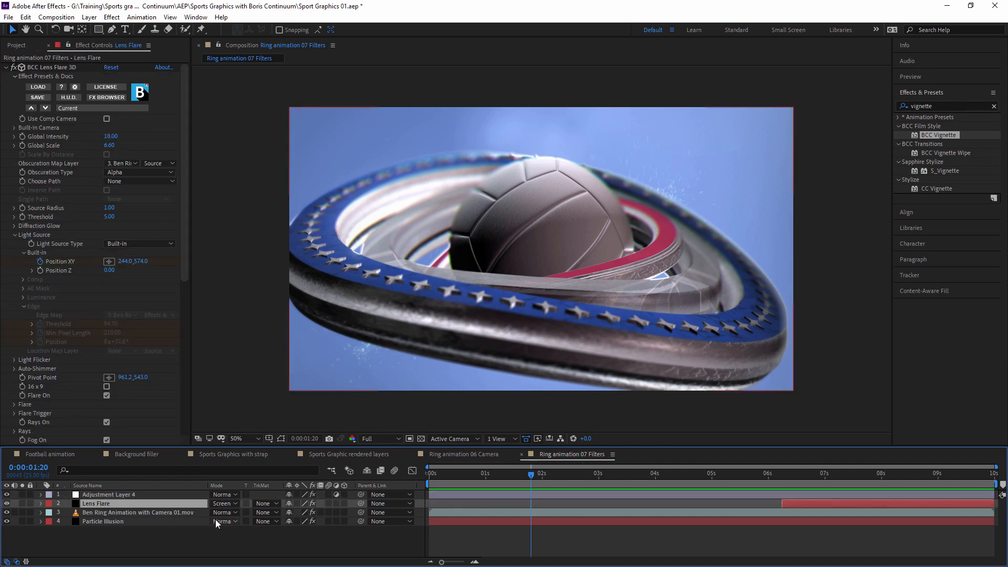
click(25, 17)
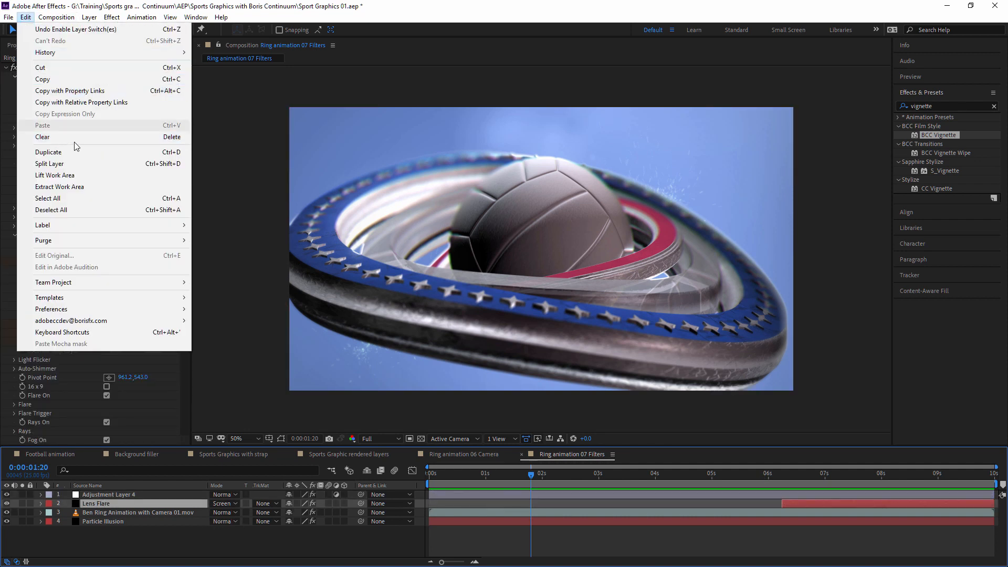
click(75, 153)
drag(840, 504, 562, 506)
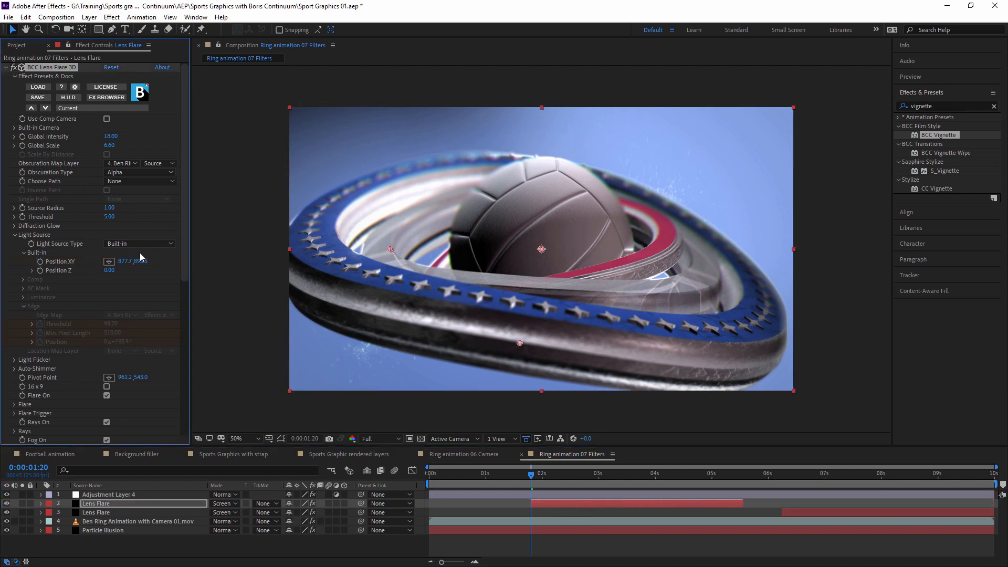
Place the duplicated flare's Position XY on the ring's outer left edge at about 14, 426 and start keyframing it at 0:00:01:20.
click(108, 261)
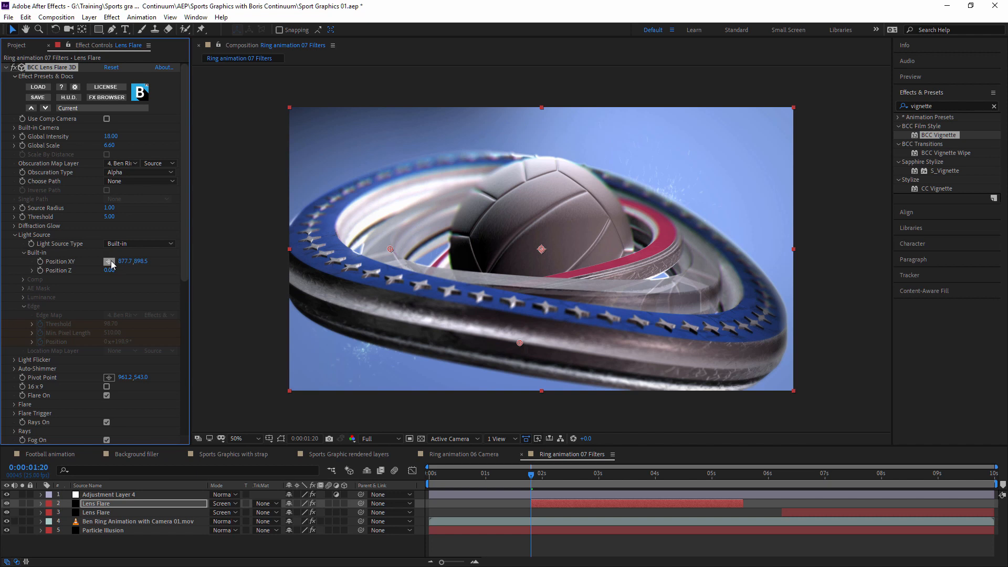
click(293, 219)
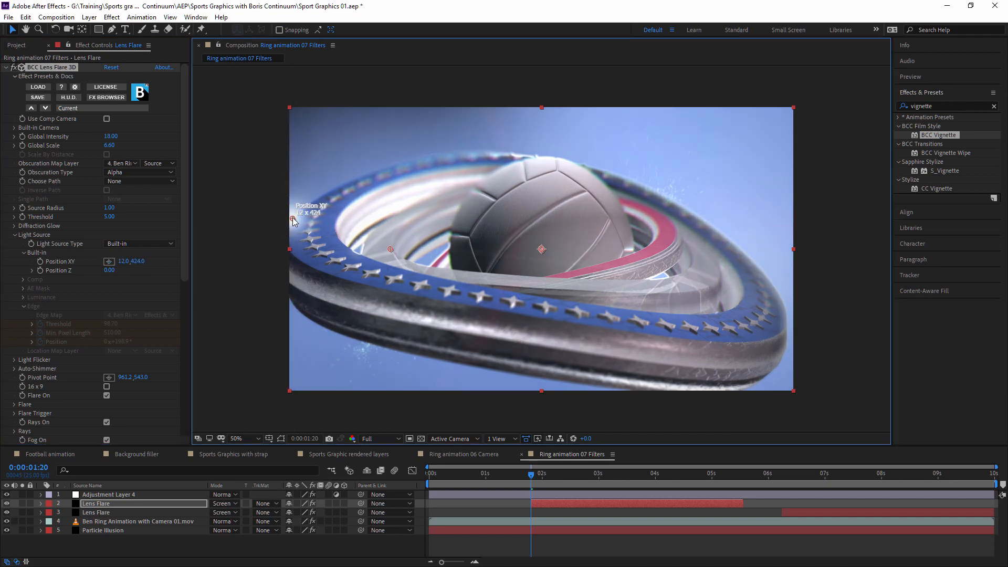
drag(293, 220, 294, 221)
click(41, 262)
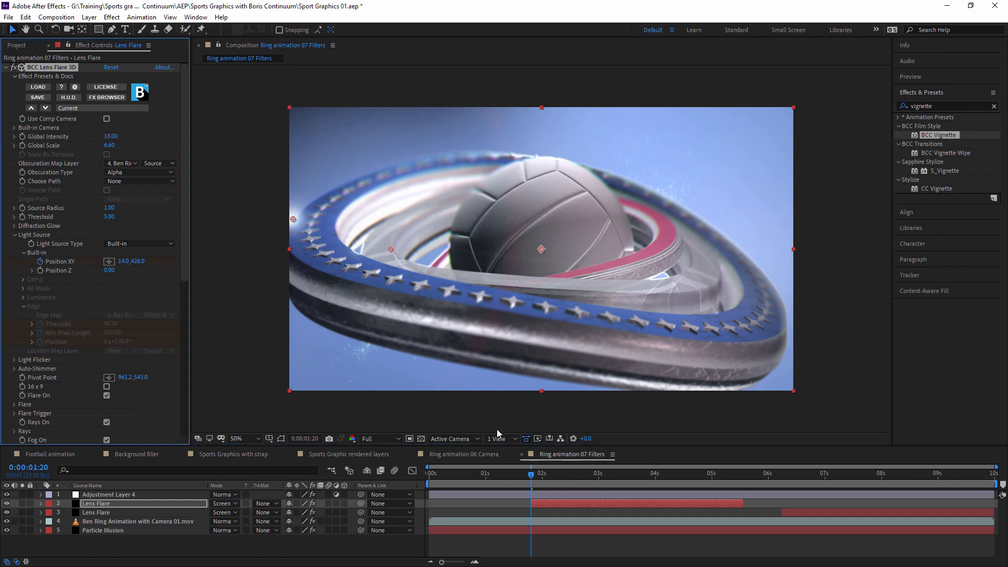
Keyframe the flare's Position XY along the ring's upper edge up to 0:00:05:13 and extend the flare layer's end past six seconds.
click(618, 475)
drag(293, 219, 589, 137)
click(709, 475)
drag(711, 476, 741, 477)
drag(743, 504, 779, 505)
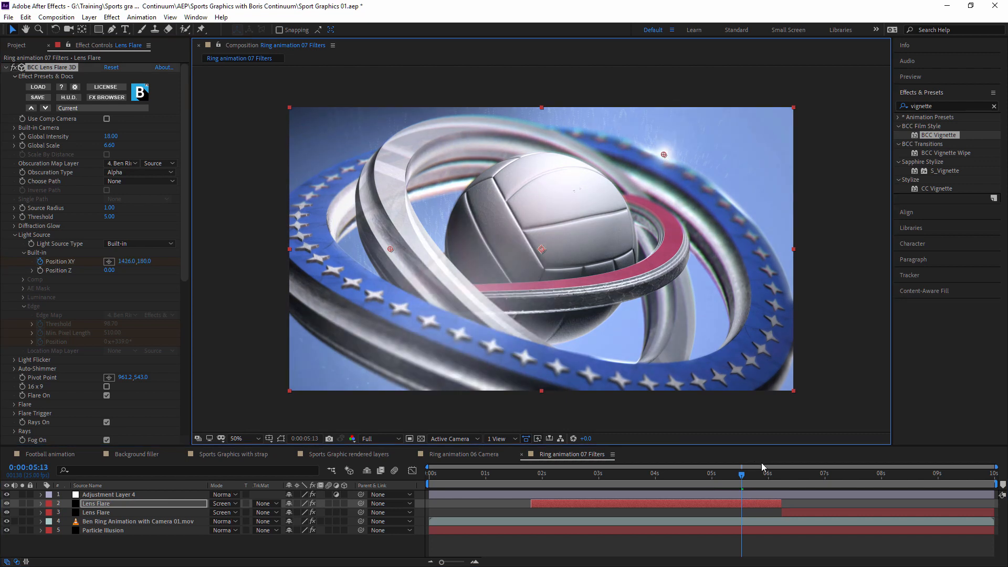
Keyframe the flare down the ring's right edge past six seconds, passing about 1660, 326, and reveal the layer's keyframed properties.
click(778, 476)
drag(587, 137, 726, 193)
mouse_move(777, 476)
mouse_down()
mouse_move(796, 481)
mouse_move(783, 481)
mouse_up()
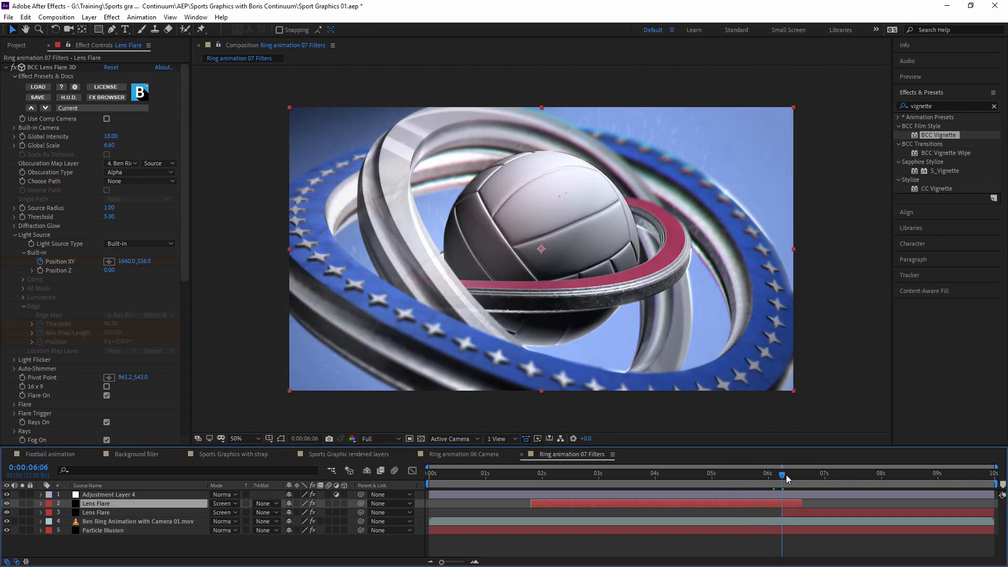
key(u)
drag(725, 193, 755, 221)
click(801, 476)
Correct the flare's path with Position XY keyframes on the ring's rim at 0:00:04:16, 0:00:03:24 and 0:00:02:16.
drag(804, 474, 691, 475)
drag(545, 144, 539, 133)
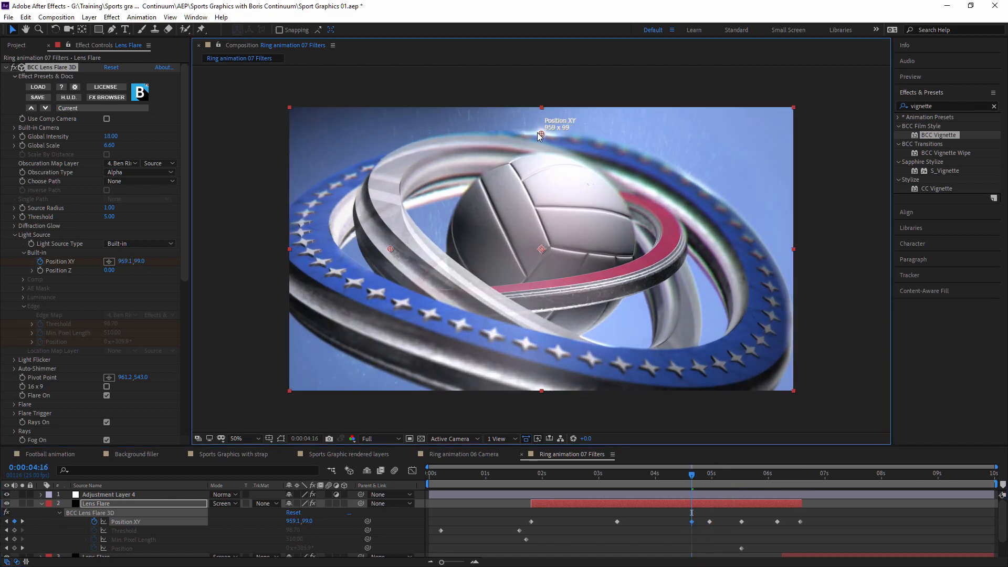
drag(691, 480, 653, 481)
drag(456, 151, 444, 145)
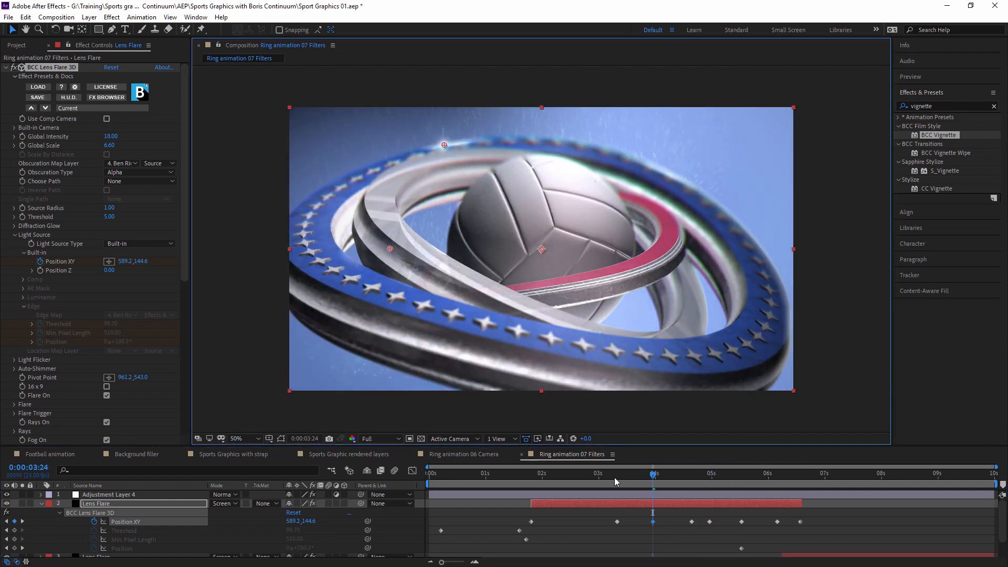
drag(651, 478, 576, 482)
drag(357, 180, 315, 200)
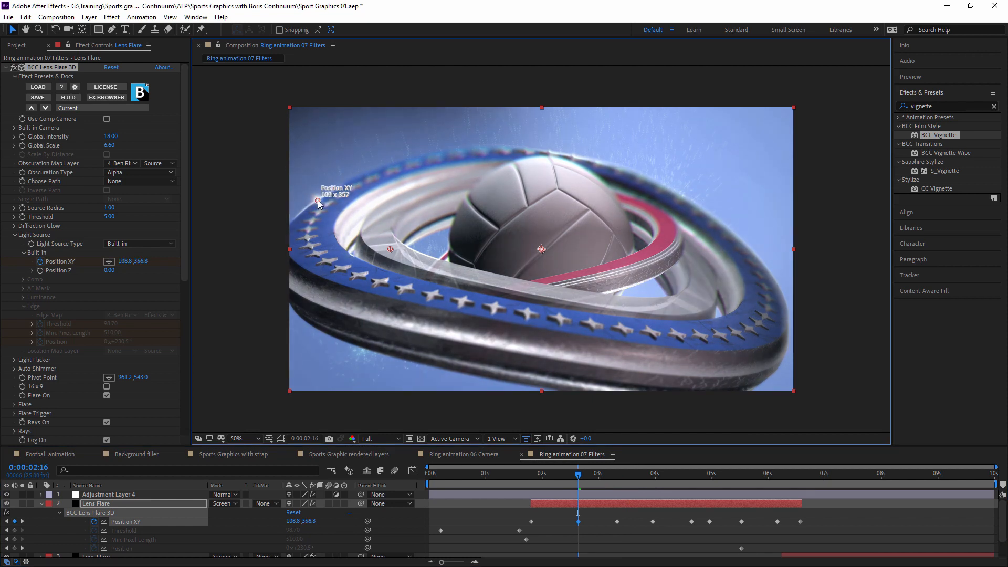
Start the flare layer at 0:00:01:15 with Position XY about -2, 446, and add a keyframe of about 507.5, 171.3 at 0:00:03:18.
drag(569, 479, 519, 476)
click(52, 68)
drag(293, 219, 289, 227)
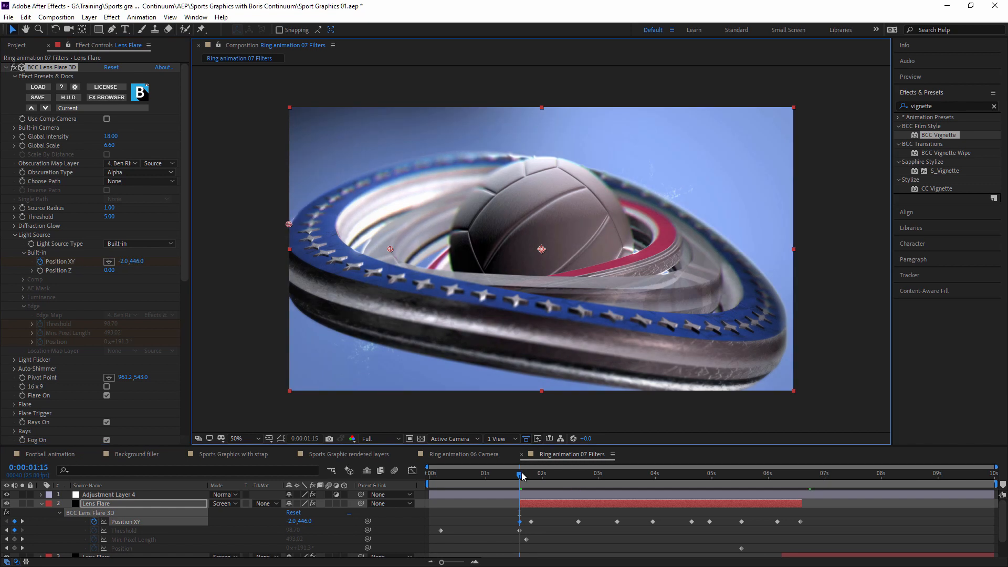
drag(523, 477, 639, 476)
drag(455, 187, 420, 150)
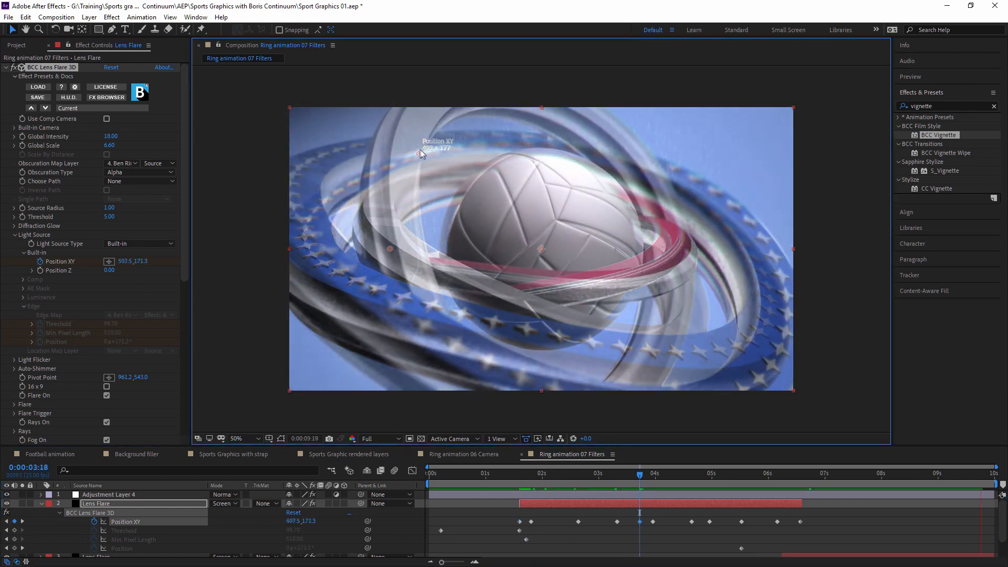
Preview the animation with the keyframed properties collapsed, comparing the adjustment and Lens Flare layers' effects off and on.
key(space)
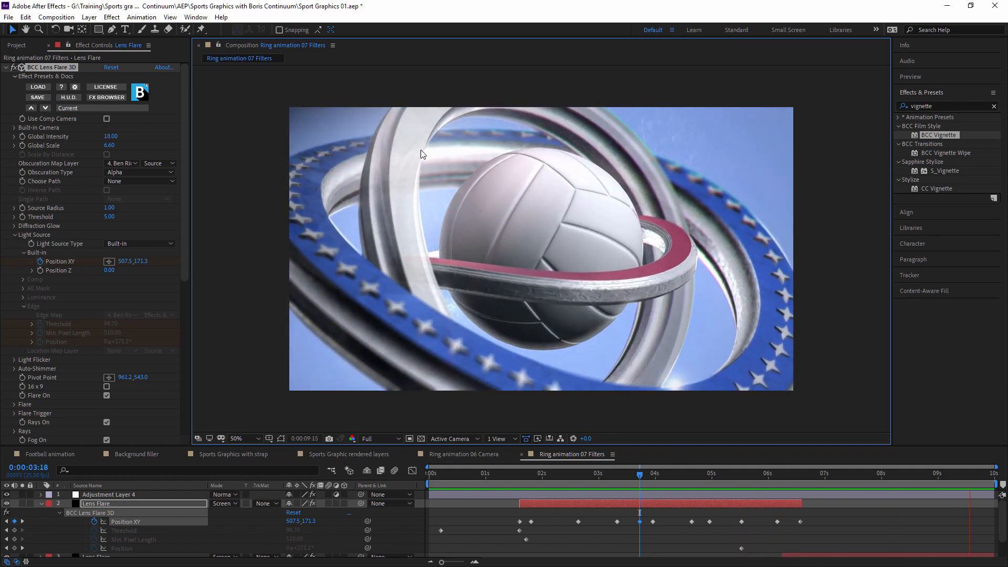
key(u)
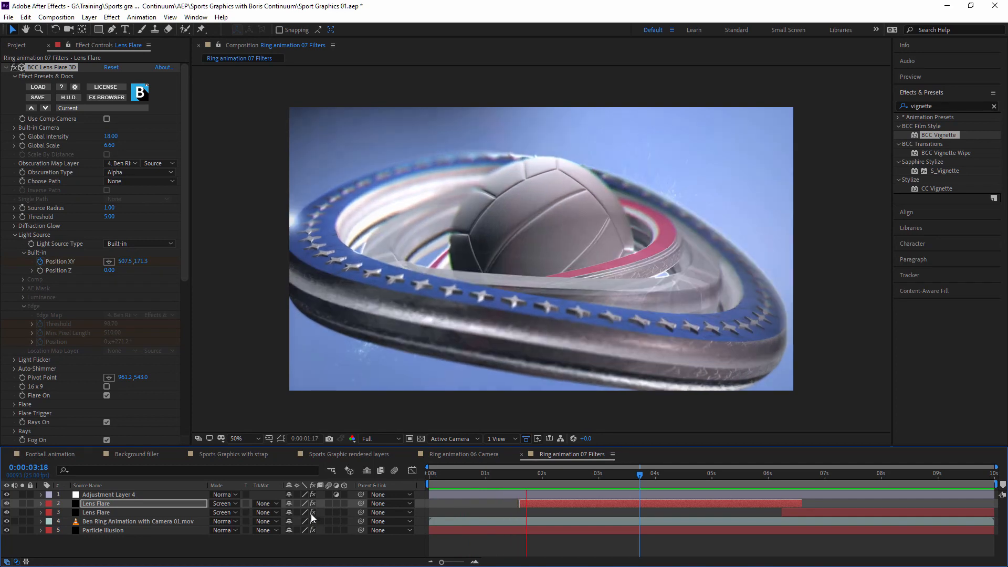
drag(313, 512, 313, 495)
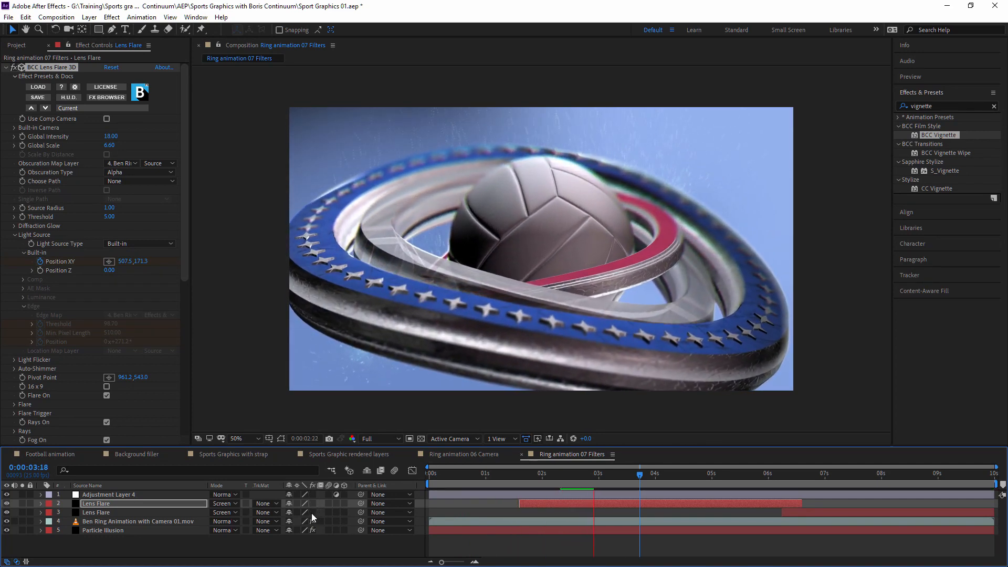
drag(313, 512, 313, 493)
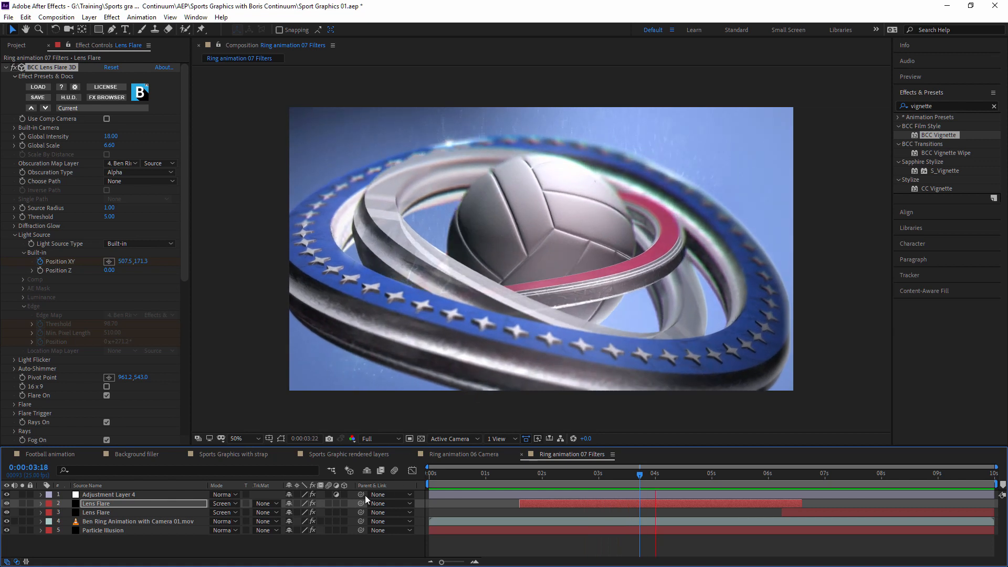
key(space)
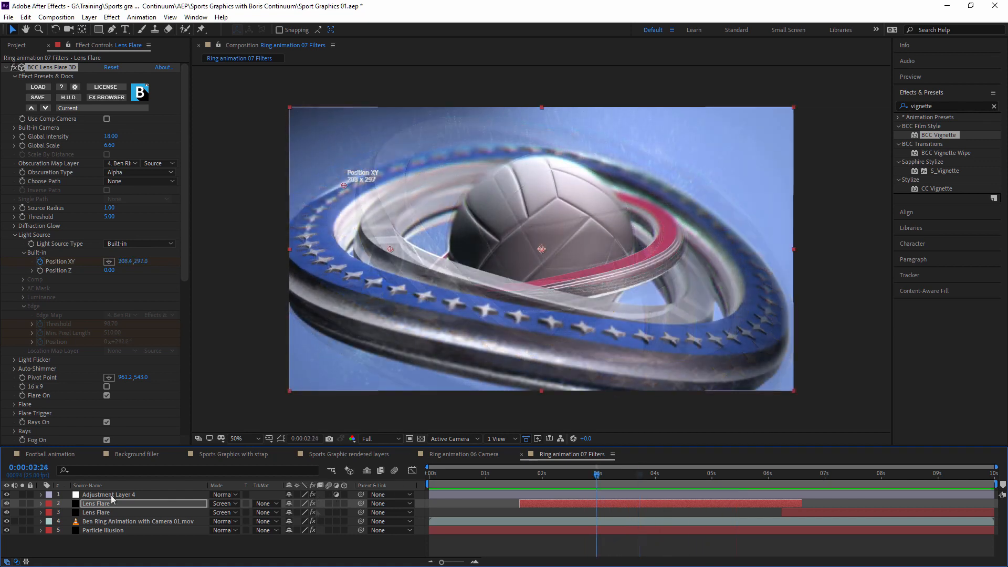
Solo the Particle Illusion layer and scrub through the timeline to review the background particles on their own.
click(22, 531)
click(113, 530)
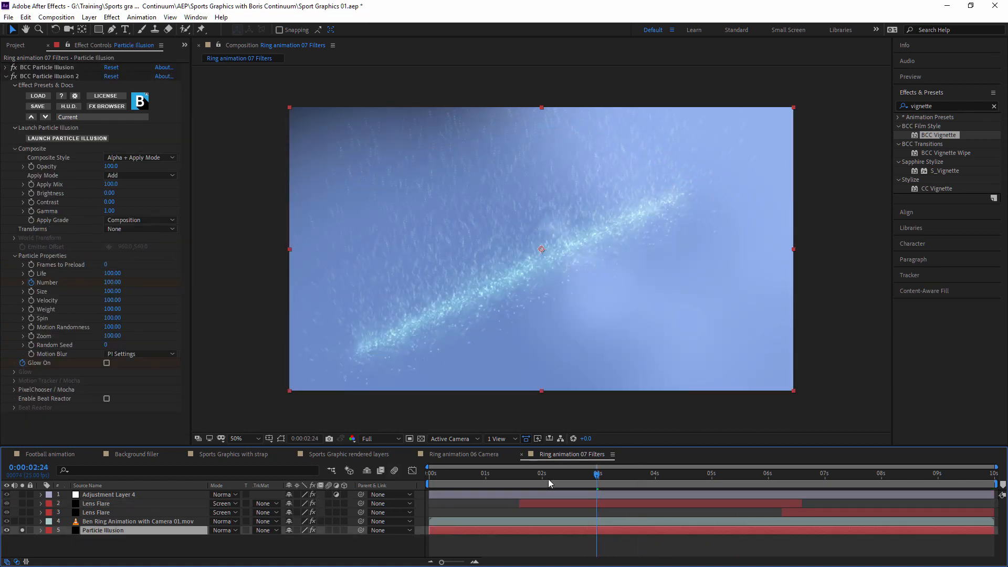
drag(537, 477, 678, 482)
drag(571, 478, 689, 484)
Solo the Ben Ring Animation layer as well and repeatedly toggle its effects to compare the rings without and with them.
click(23, 521)
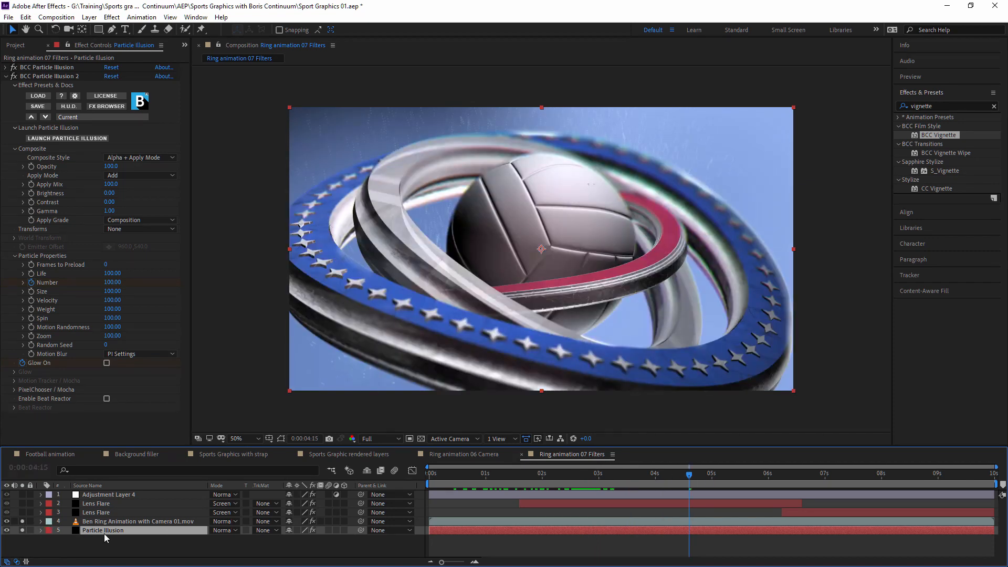
click(134, 522)
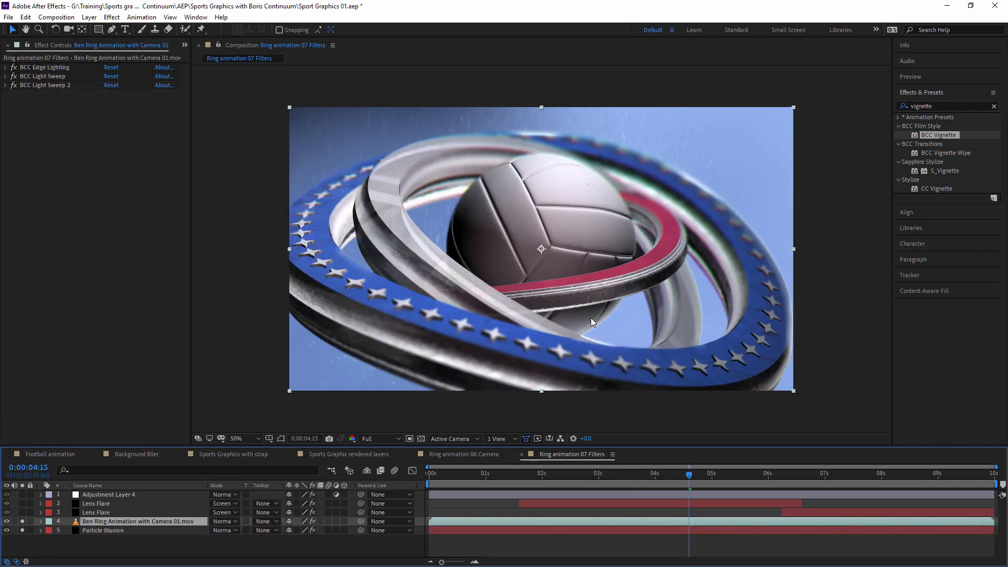
click(313, 522)
click(313, 522)
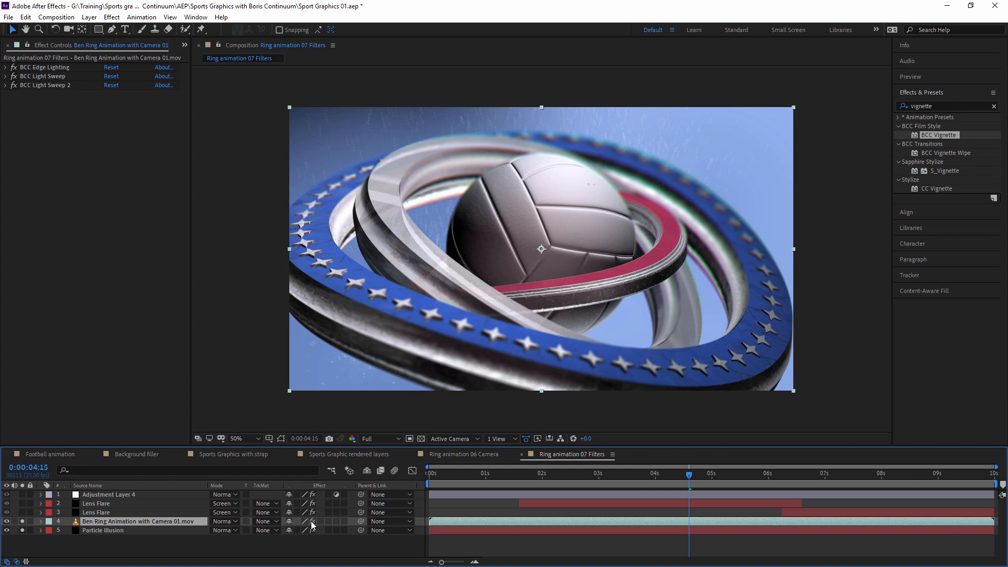
click(313, 523)
click(312, 523)
click(313, 523)
click(312, 522)
click(313, 523)
click(312, 523)
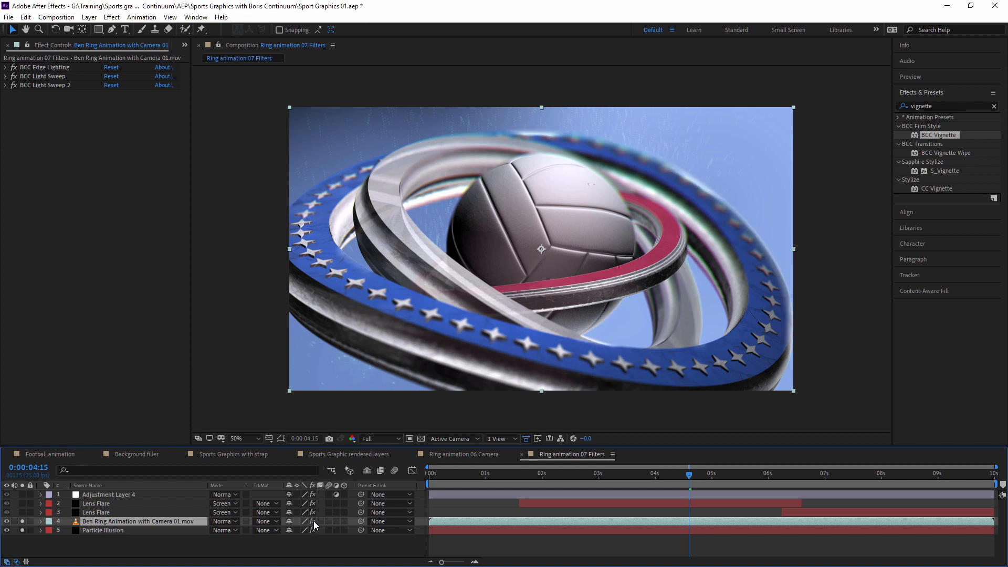
click(313, 523)
click(312, 523)
click(313, 522)
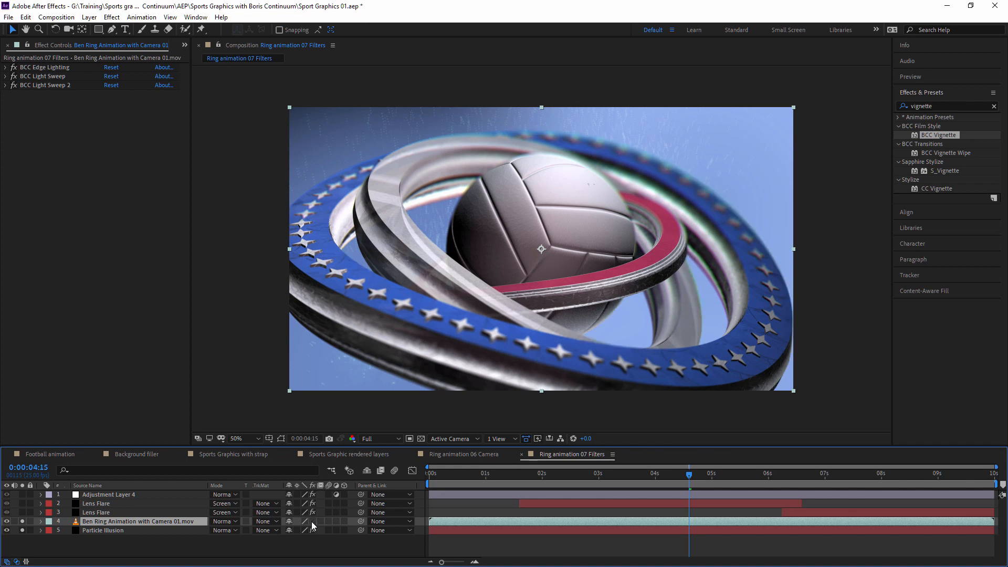
click(312, 522)
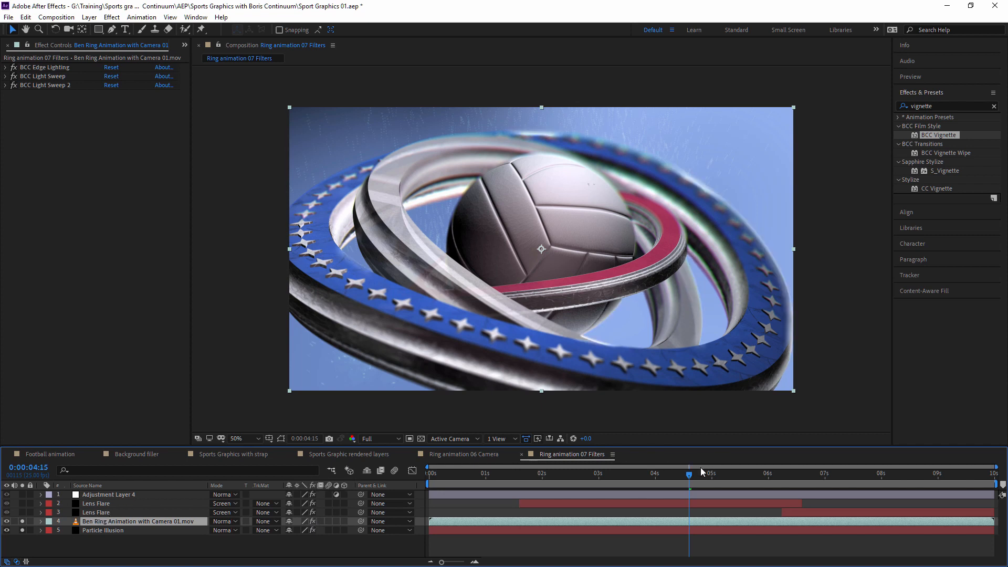
Solo both Lens Flare layers too and scrub to 0:00:06:18 to review the flares over the rings.
drag(690, 475, 718, 474)
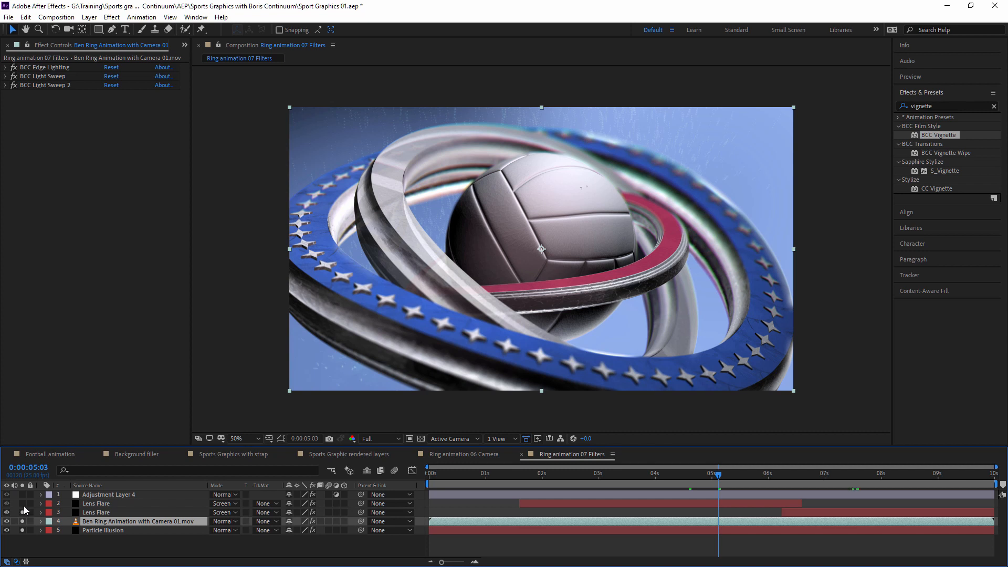
click(22, 504)
drag(682, 478, 671, 477)
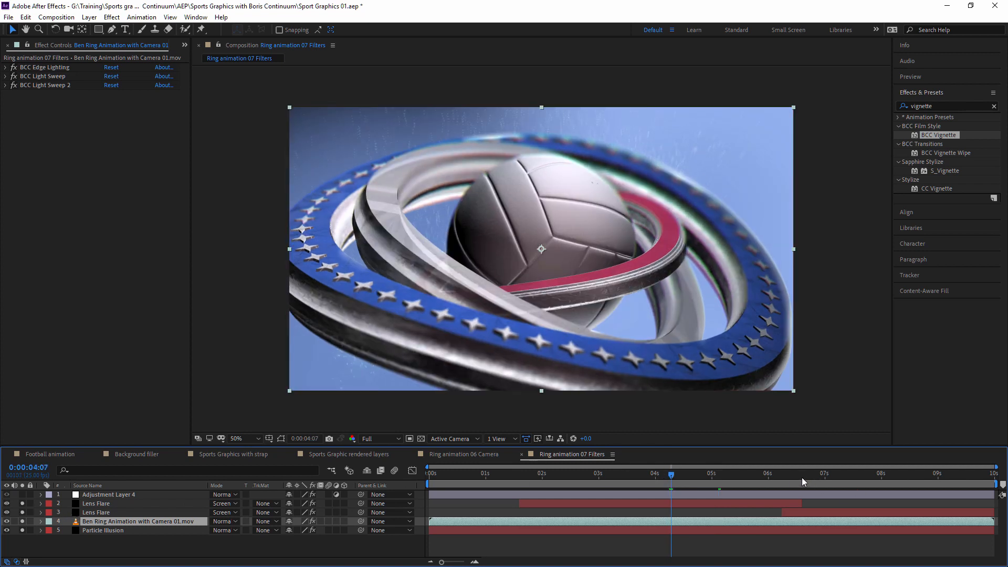
drag(802, 478, 809, 475)
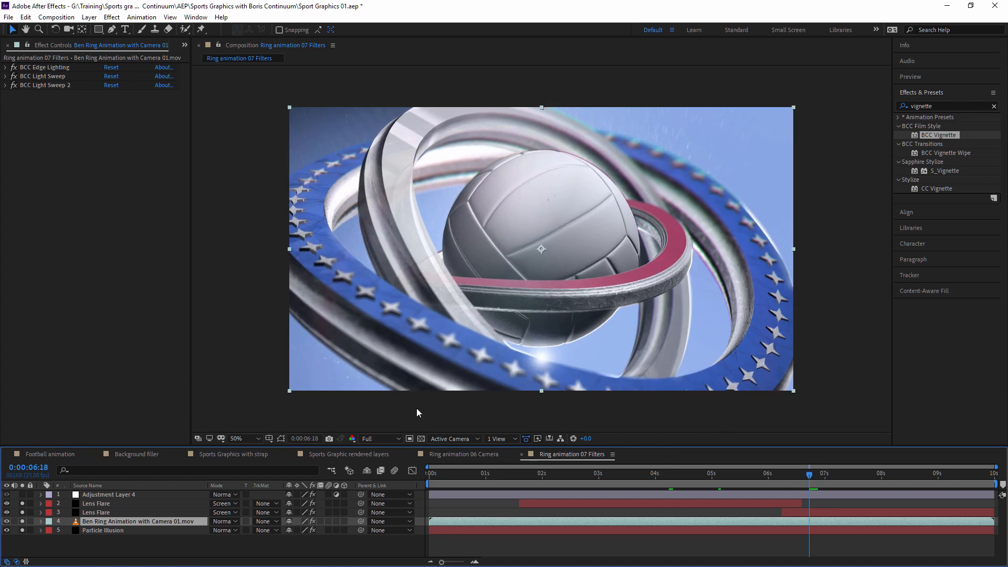
Solo the adjustment layer, collapse BCC Vignette and expand BCC Composite briefly to review its Apply Mode and mix settings.
click(22, 494)
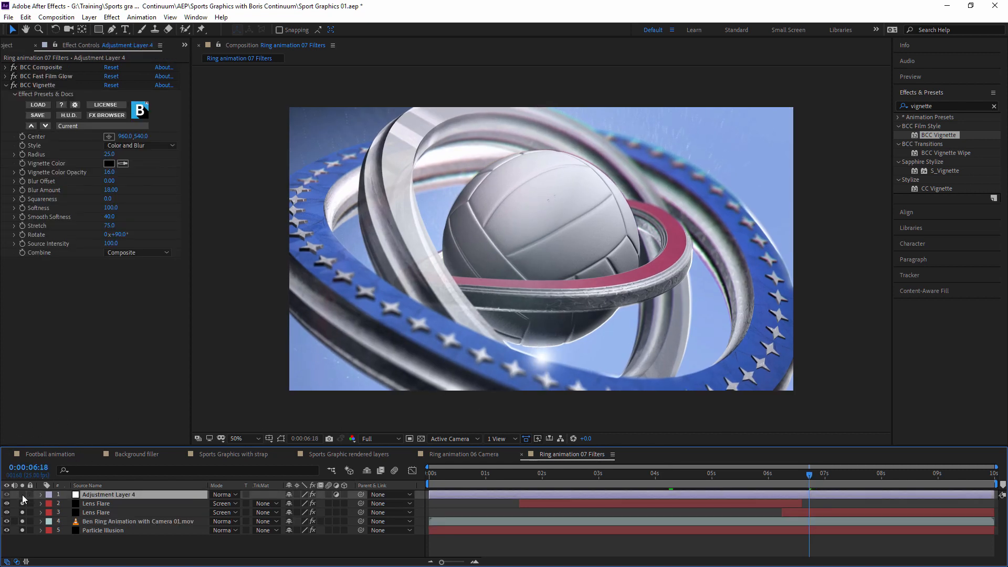
click(6, 85)
click(5, 67)
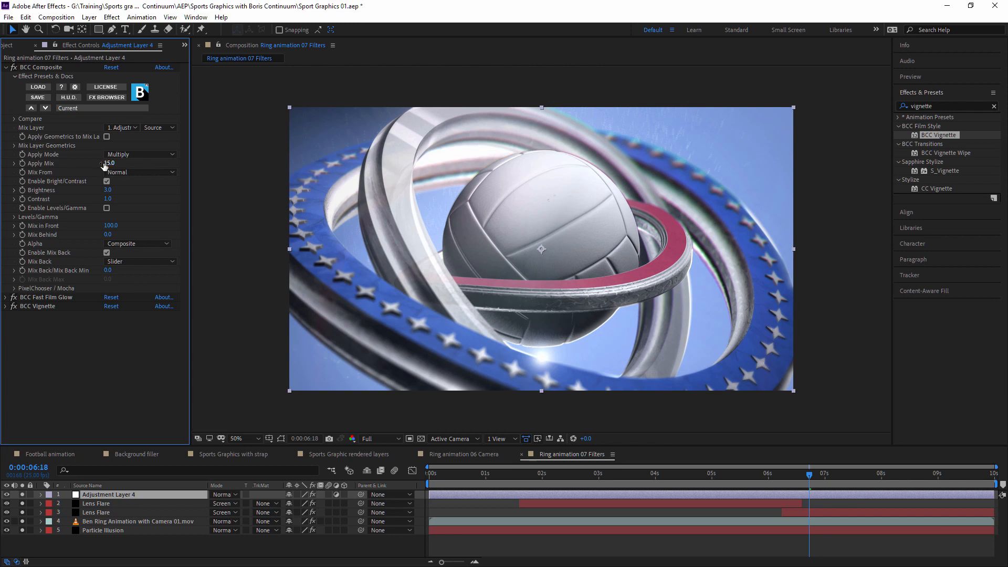
click(5, 67)
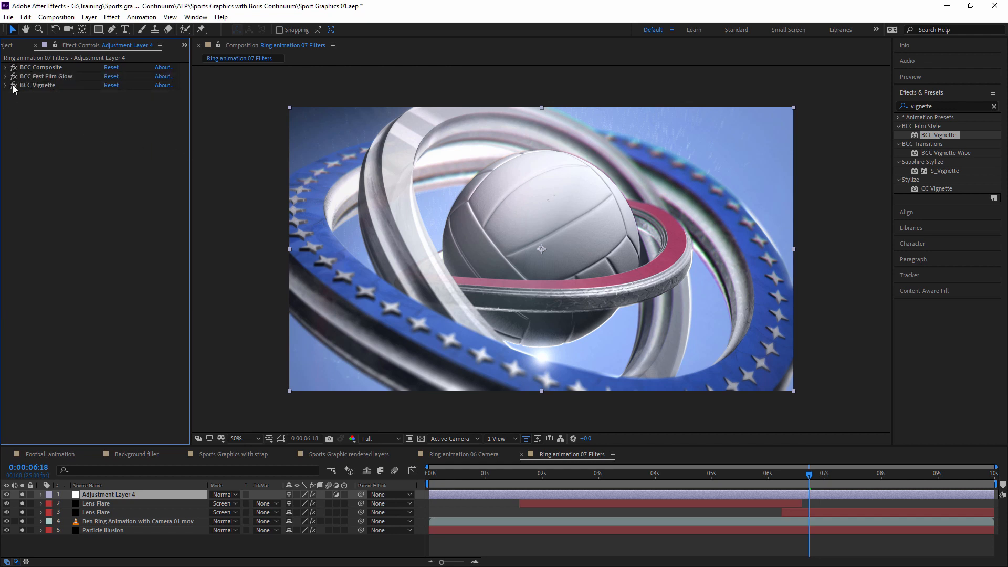
Compare the image with the BCC Vignette effect off and on, leaving it enabled, and play the finished animation.
click(14, 86)
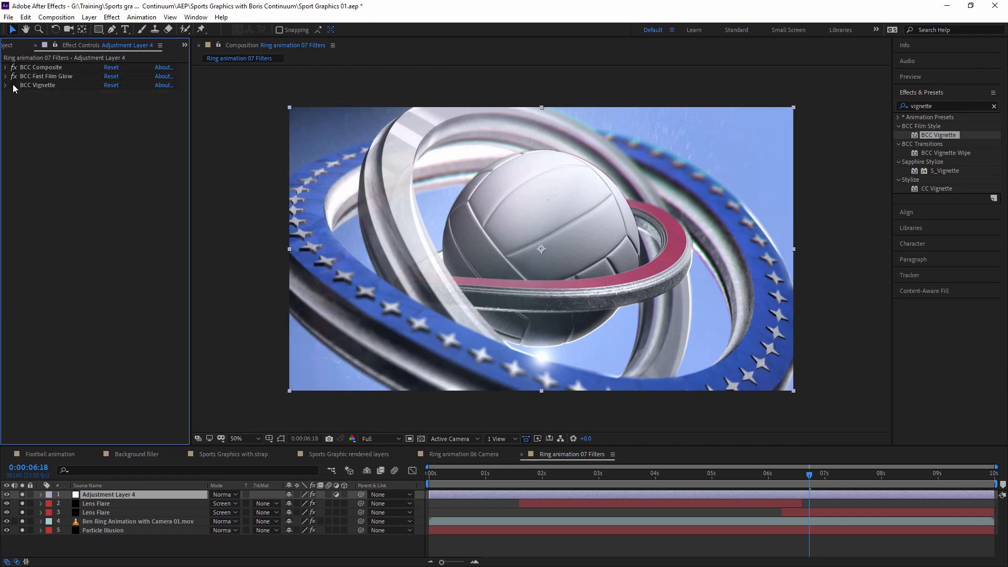
click(13, 85)
click(13, 86)
click(14, 85)
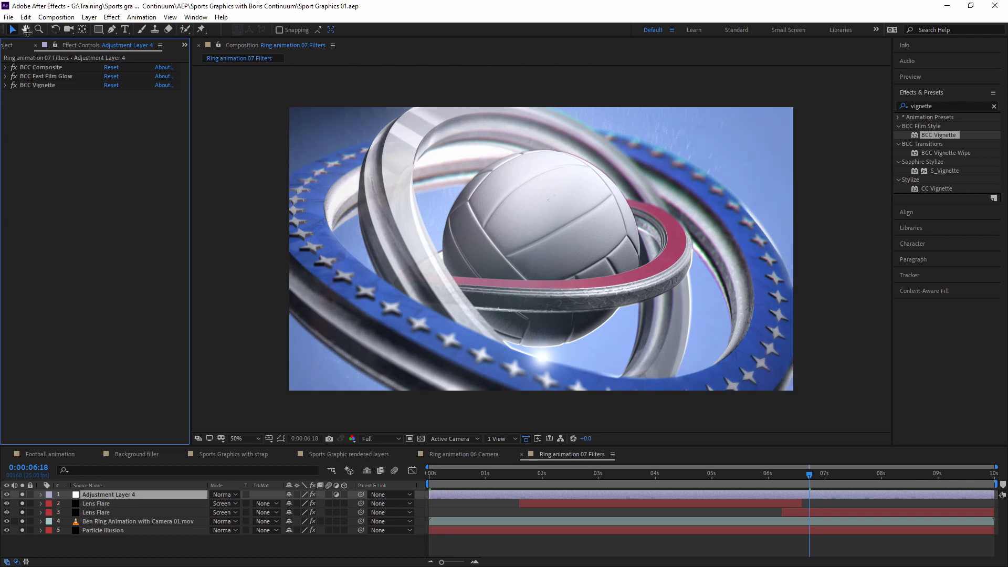
key(space)
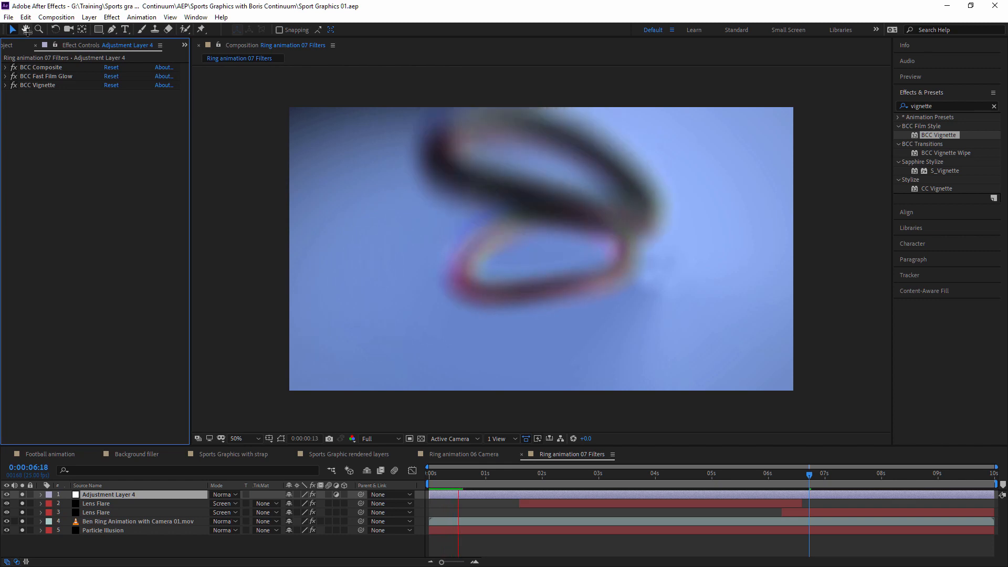